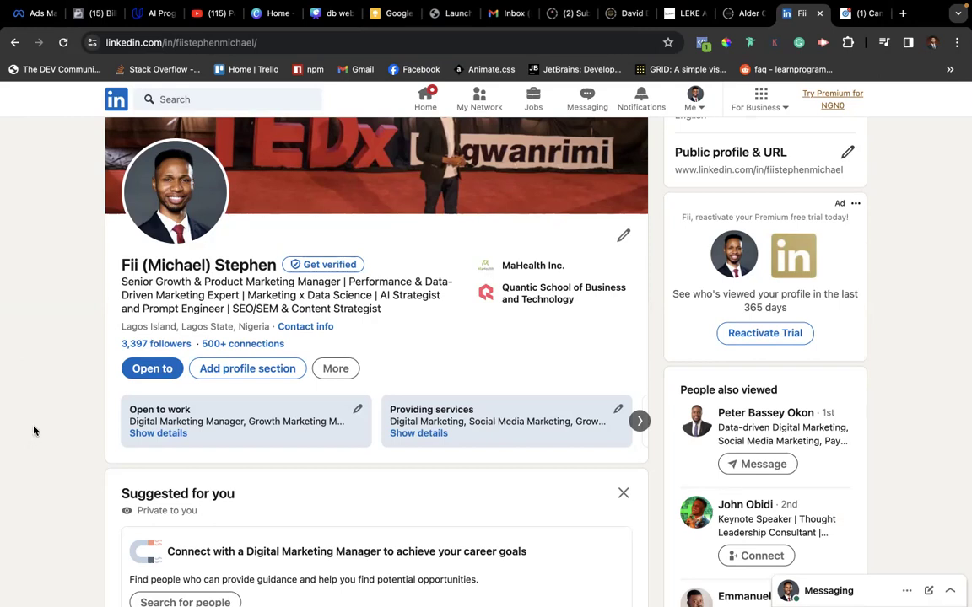
Step: Review the intro section of the profile, including the banner, headline, location and connections
{"action": "scroll", "coordinate": [34, 377], "scroll_direction": "down", "scroll_amount": 1}
{"action": "scroll", "coordinate": [36, 378], "scroll_direction": "up", "scroll_amount": 3}
{"action": "scroll", "coordinate": [36, 378], "scroll_direction": "down", "scroll_amount": 1}
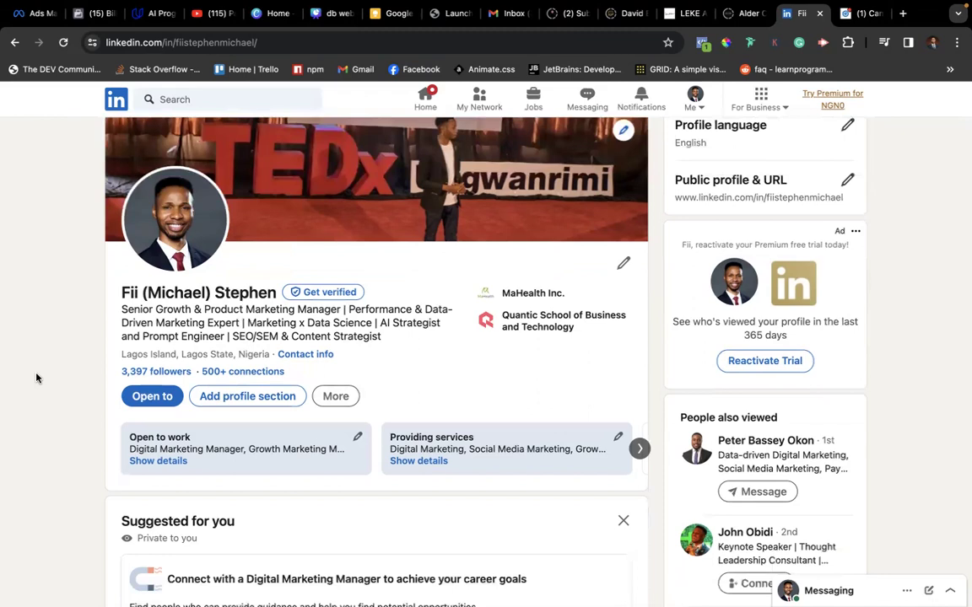
{"action": "scroll", "coordinate": [36, 378], "scroll_direction": "down", "scroll_amount": 1}
{"action": "scroll", "coordinate": [80, 263], "scroll_direction": "up", "scroll_amount": 2}
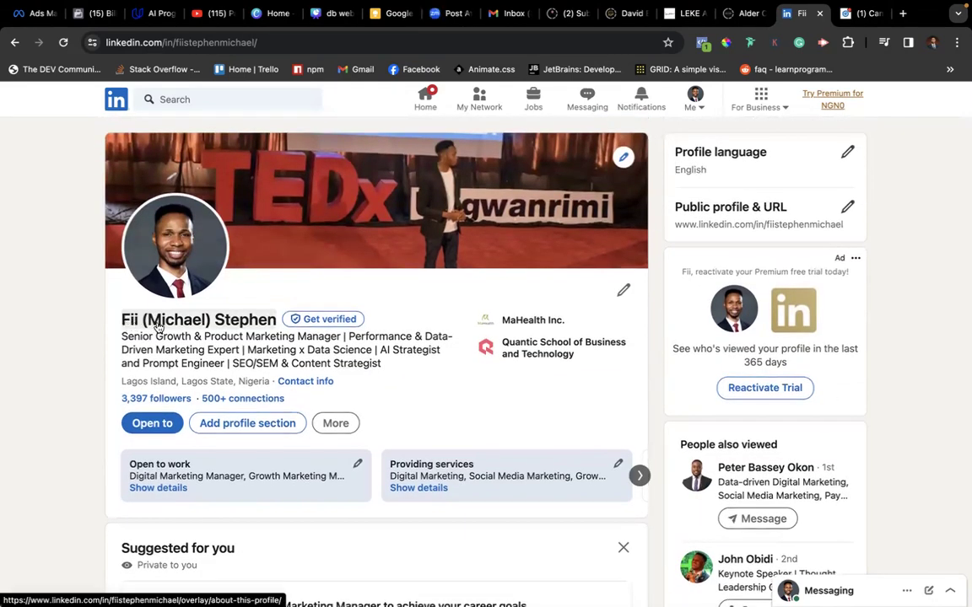
{"action": "scroll", "coordinate": [147, 361], "scroll_direction": "down", "scroll_amount": 1}
{"action": "scroll", "coordinate": [147, 361], "scroll_direction": "down", "scroll_amount": 2}
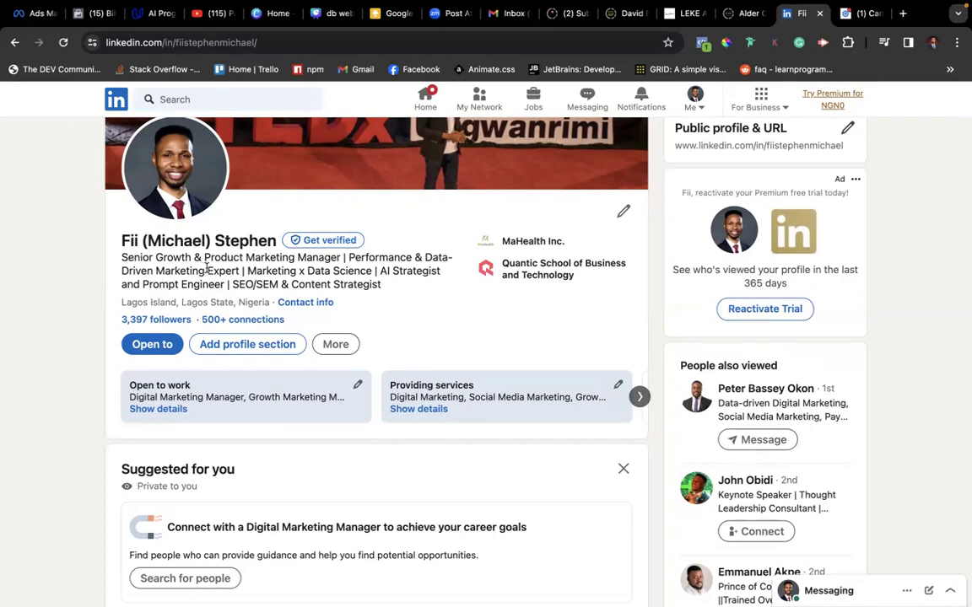
{"action": "scroll", "coordinate": [72, 415], "scroll_direction": "down", "scroll_amount": 2}
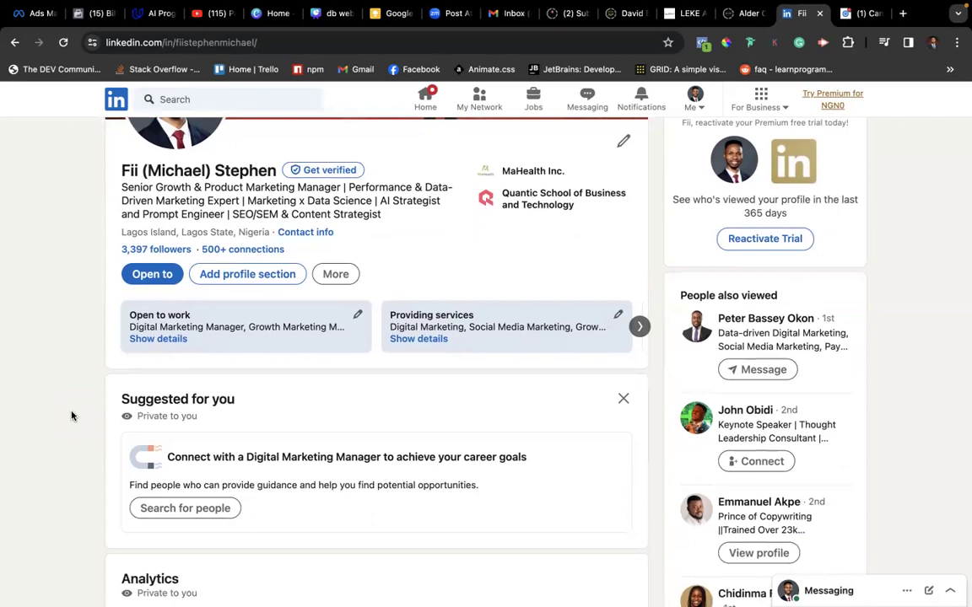
Step: Look through the profile's Analytics, Activity, Experience, Education, Licenses & certifications, Volunteering and Skills sections
{"action": "scroll", "coordinate": [71, 415], "scroll_direction": "down", "scroll_amount": 8}
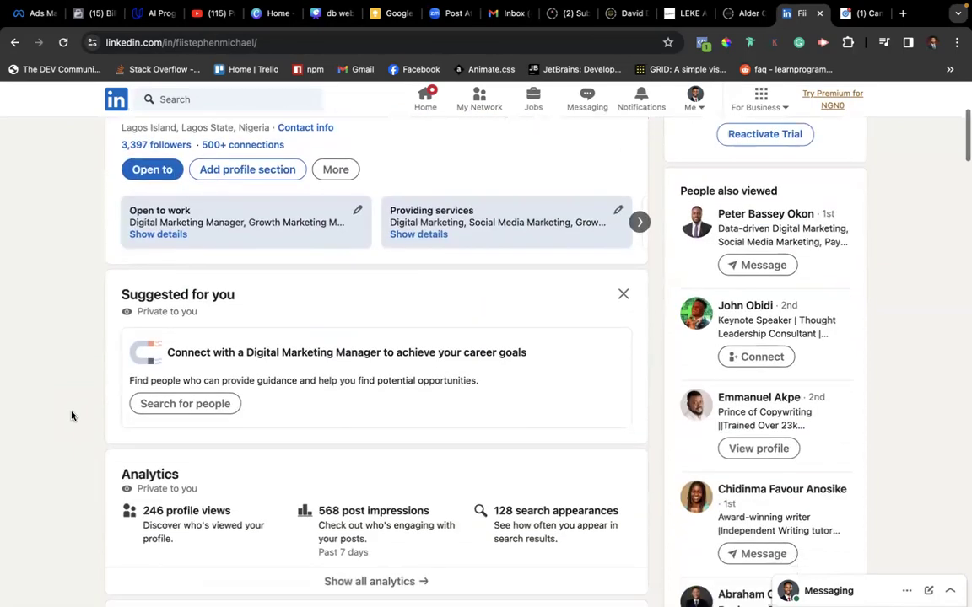
{"action": "scroll", "coordinate": [71, 415], "scroll_direction": "down", "scroll_amount": 7}
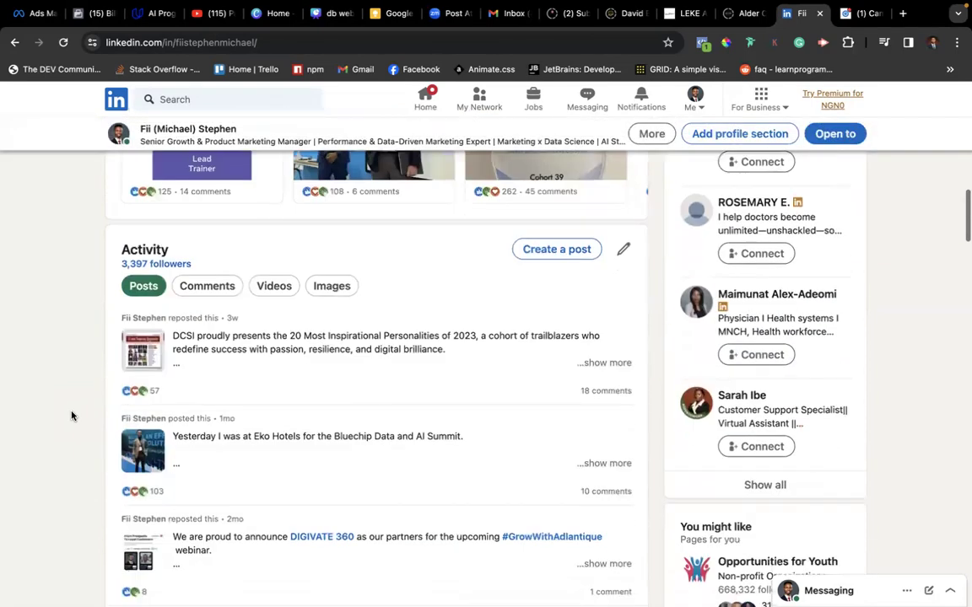
{"action": "scroll", "coordinate": [68, 419], "scroll_direction": "down", "scroll_amount": 8}
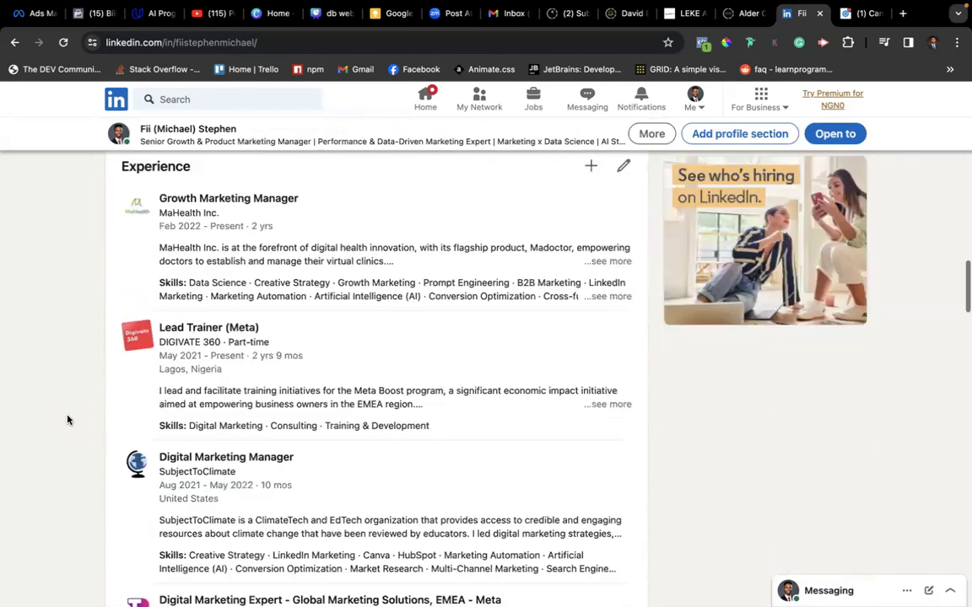
{"action": "scroll", "coordinate": [67, 419], "scroll_direction": "down", "scroll_amount": 10}
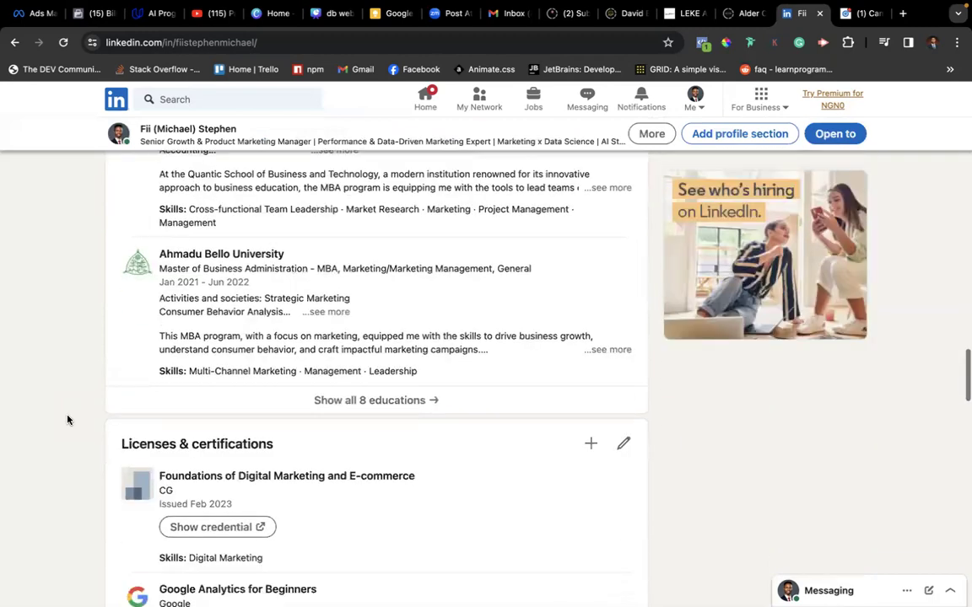
{"action": "scroll", "coordinate": [63, 386], "scroll_direction": "down", "scroll_amount": 7}
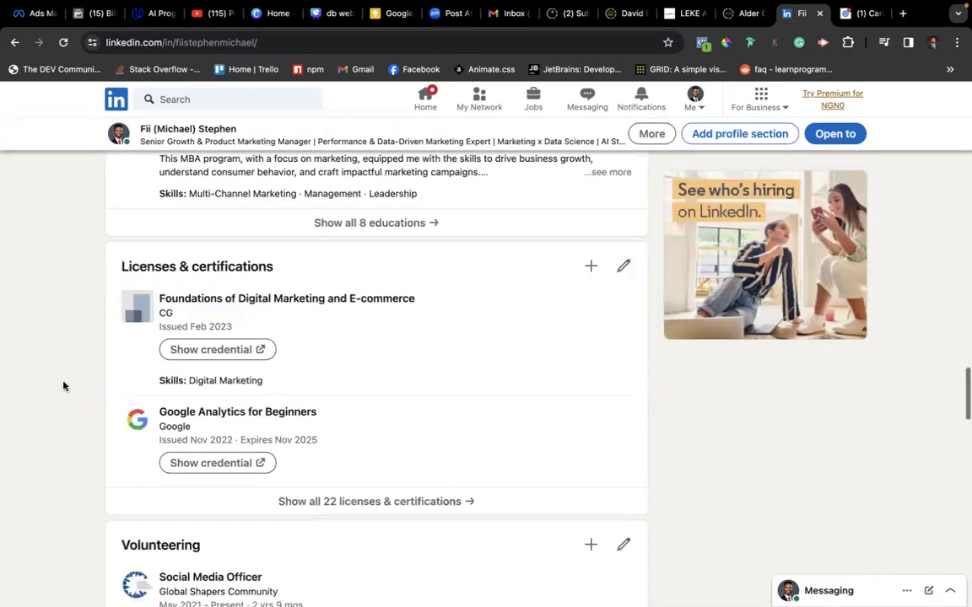
{"action": "scroll", "coordinate": [61, 379], "scroll_direction": "down", "scroll_amount": 5}
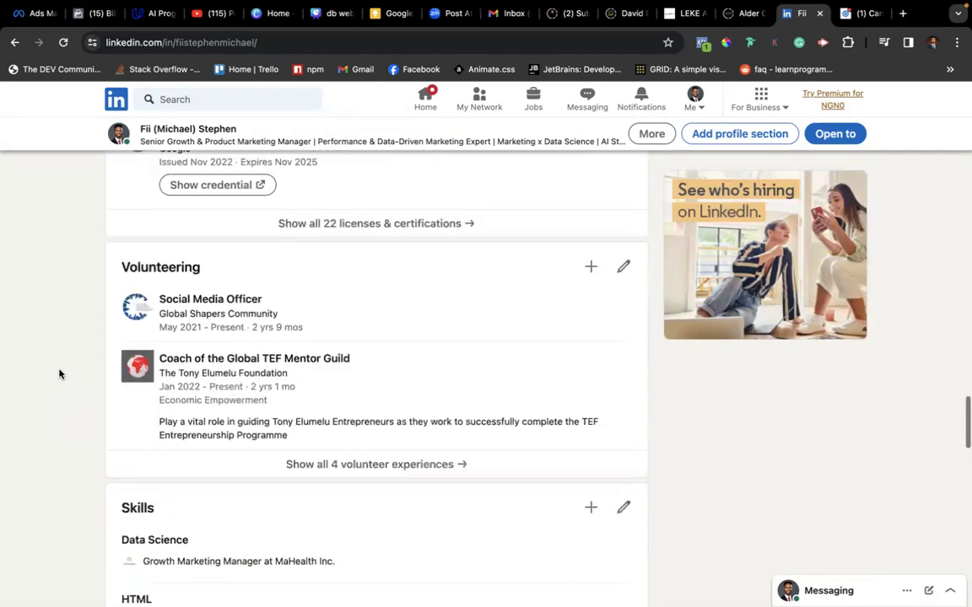
{"action": "scroll", "coordinate": [59, 374], "scroll_direction": "down", "scroll_amount": 2}
{"action": "scroll", "coordinate": [59, 373], "scroll_direction": "up", "scroll_amount": 1}
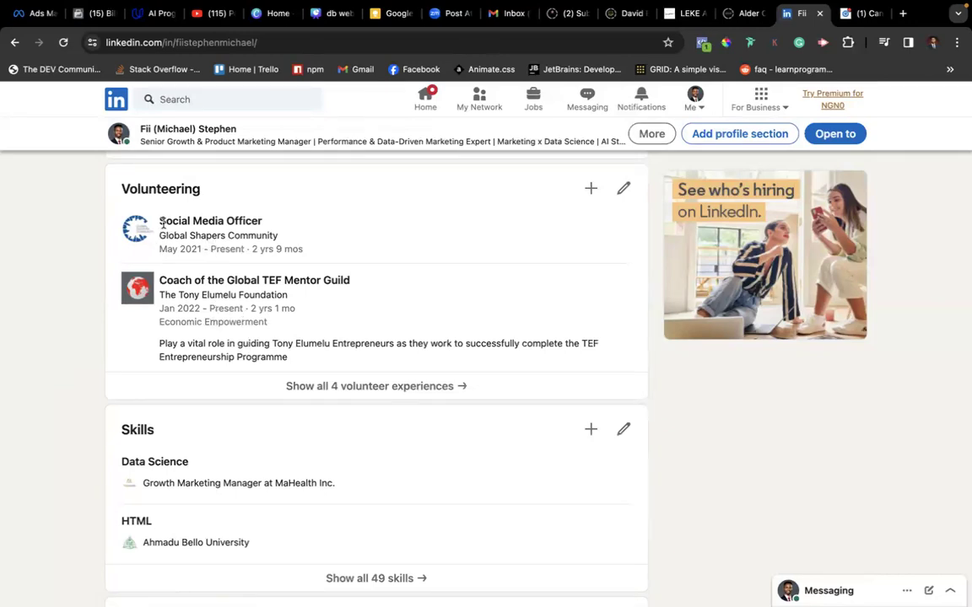
{"action": "scroll", "coordinate": [42, 266], "scroll_direction": "up", "scroll_amount": 2}
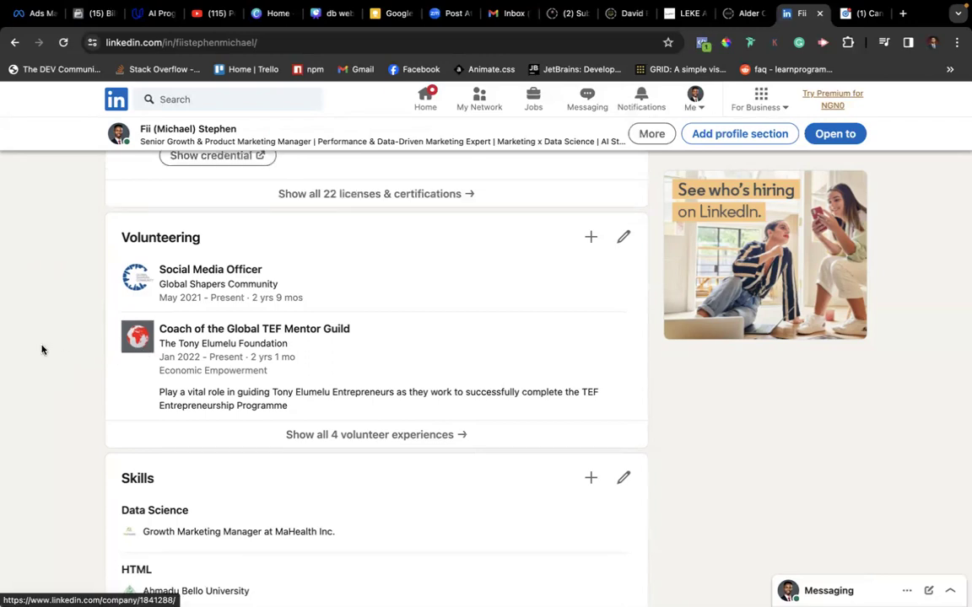
Step: Open the full list of volunteer experiences, look through its entries and return to the profile
{"action": "left_click", "coordinate": [378, 435]}
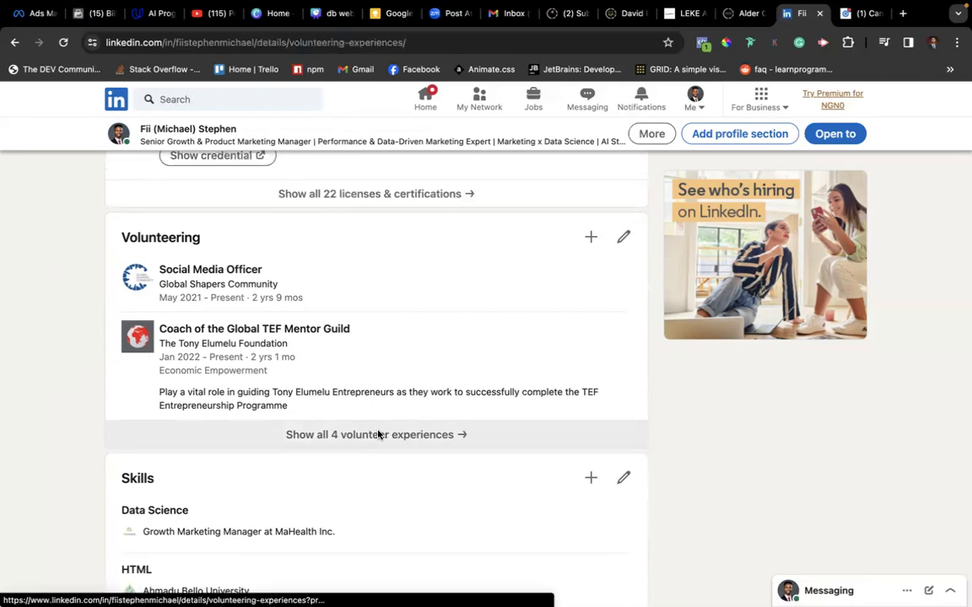
{"action": "scroll", "coordinate": [378, 435], "scroll_direction": "down", "scroll_amount": 5}
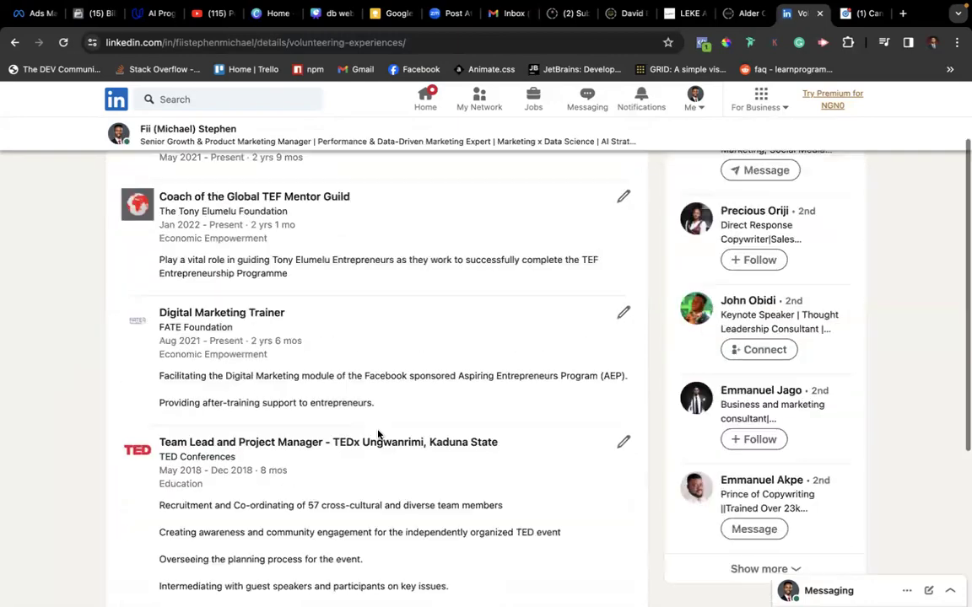
{"action": "scroll", "coordinate": [377, 439], "scroll_direction": "up", "scroll_amount": 4}
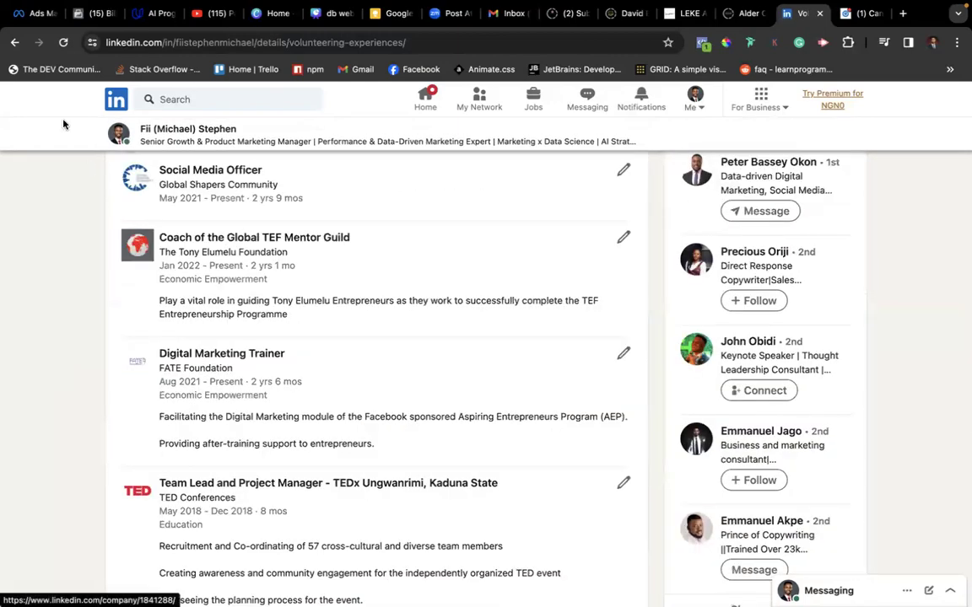
{"action": "left_click", "coordinate": [14, 41]}
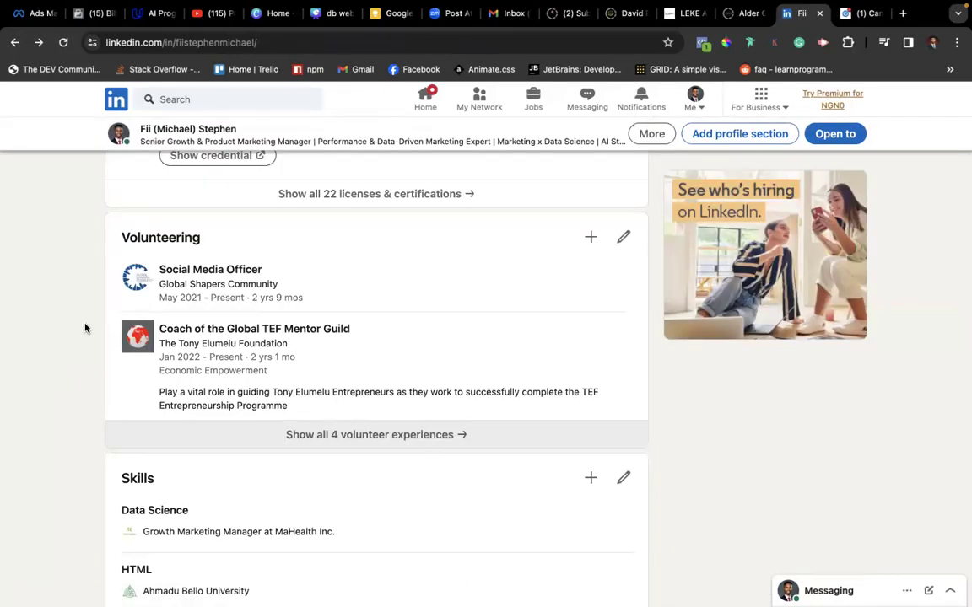
Step: Examine the profile's Licenses & certifications and Education sections, then return to the profile's intro section
{"action": "scroll", "coordinate": [84, 327], "scroll_direction": "up", "scroll_amount": 3}
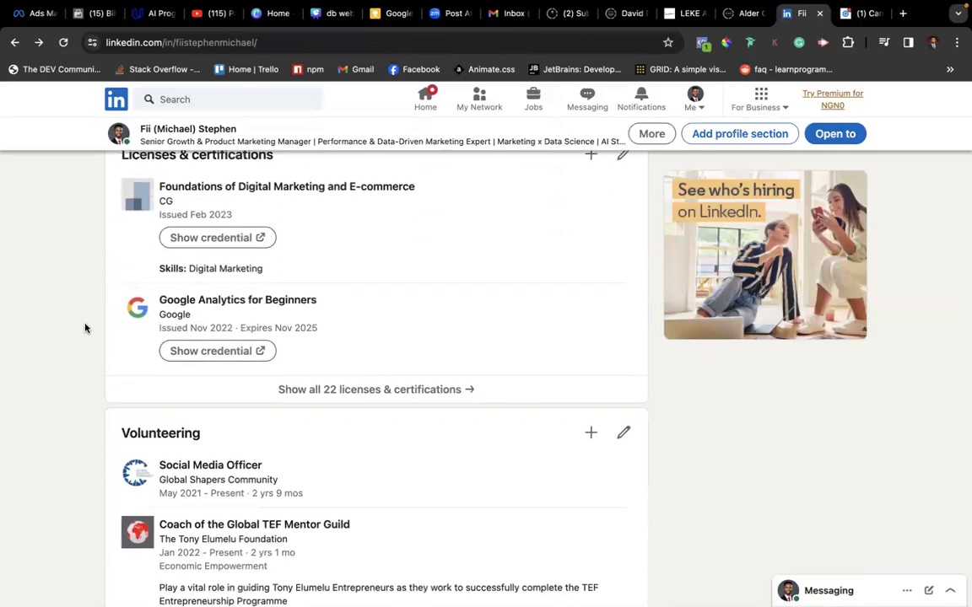
{"action": "scroll", "coordinate": [84, 327], "scroll_direction": "up", "scroll_amount": 1}
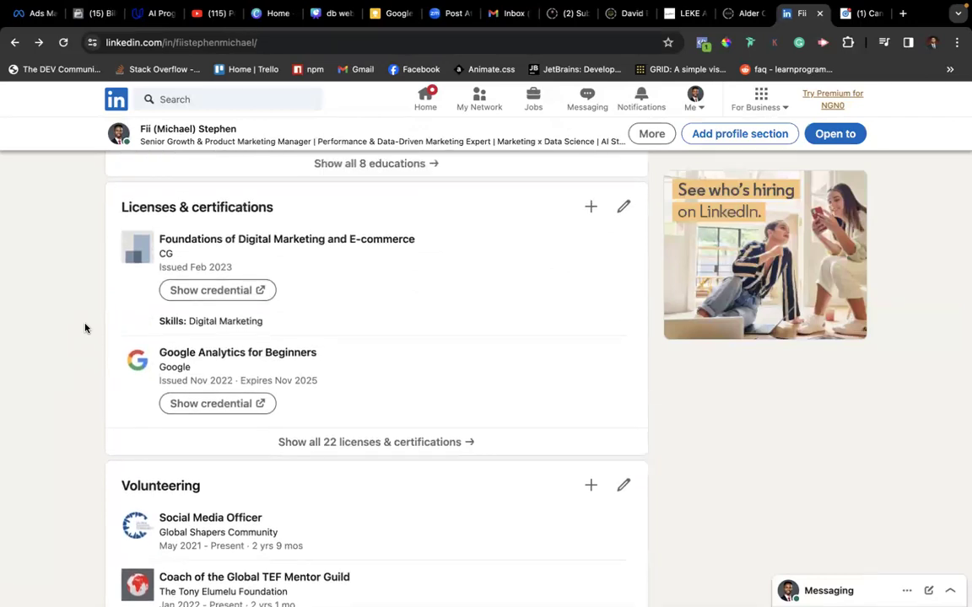
{"action": "scroll", "coordinate": [85, 327], "scroll_direction": "up", "scroll_amount": 7}
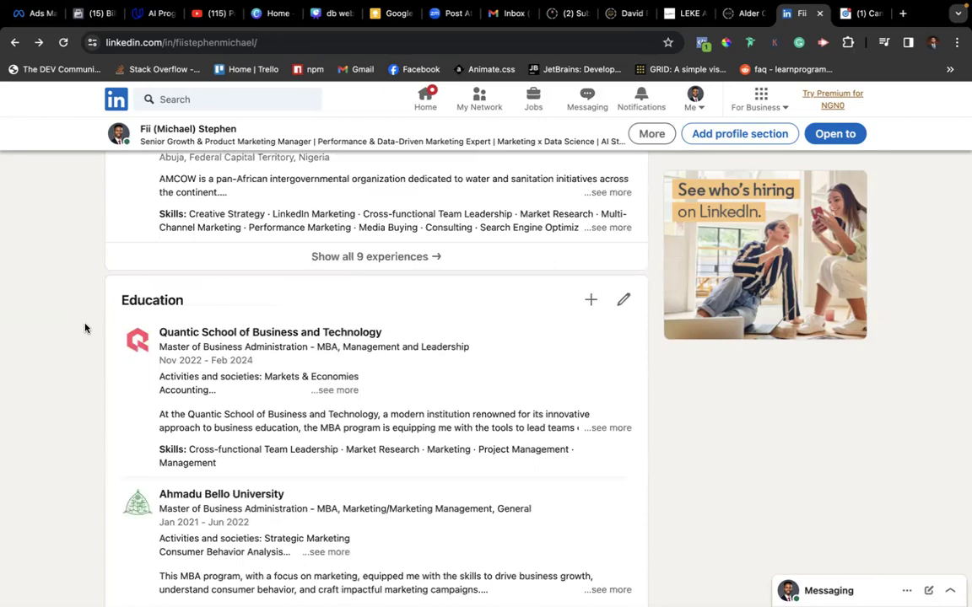
{"action": "scroll", "coordinate": [84, 327], "scroll_direction": "down", "scroll_amount": 1}
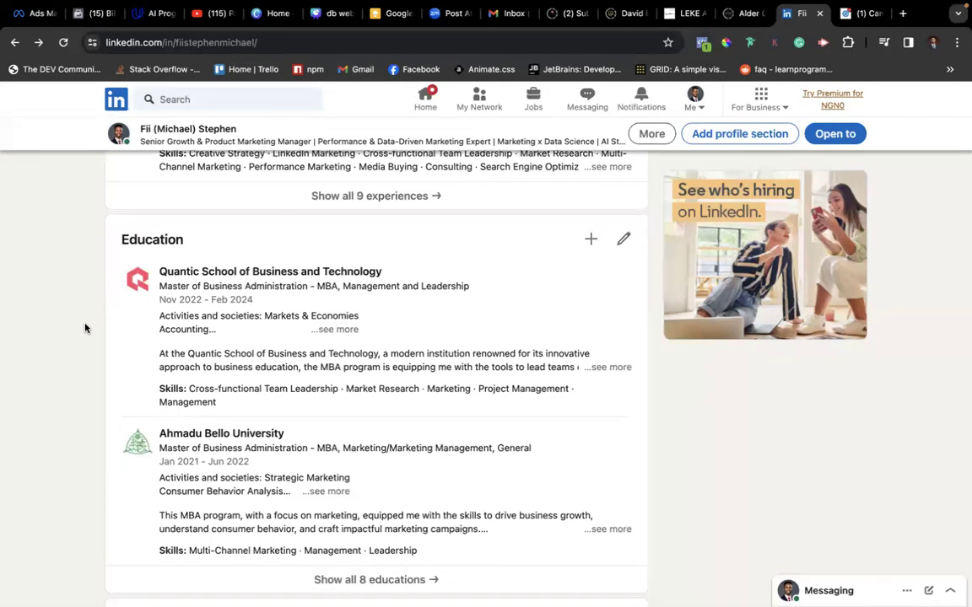
{"action": "scroll", "coordinate": [129, 392], "scroll_direction": "down", "scroll_amount": 1}
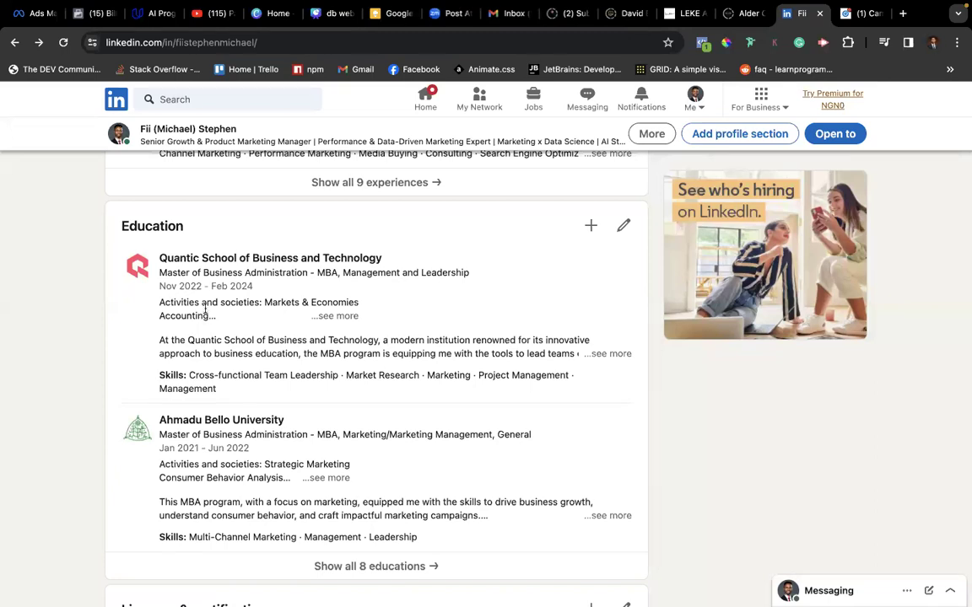
{"action": "scroll", "coordinate": [152, 295], "scroll_direction": "up", "scroll_amount": 3}
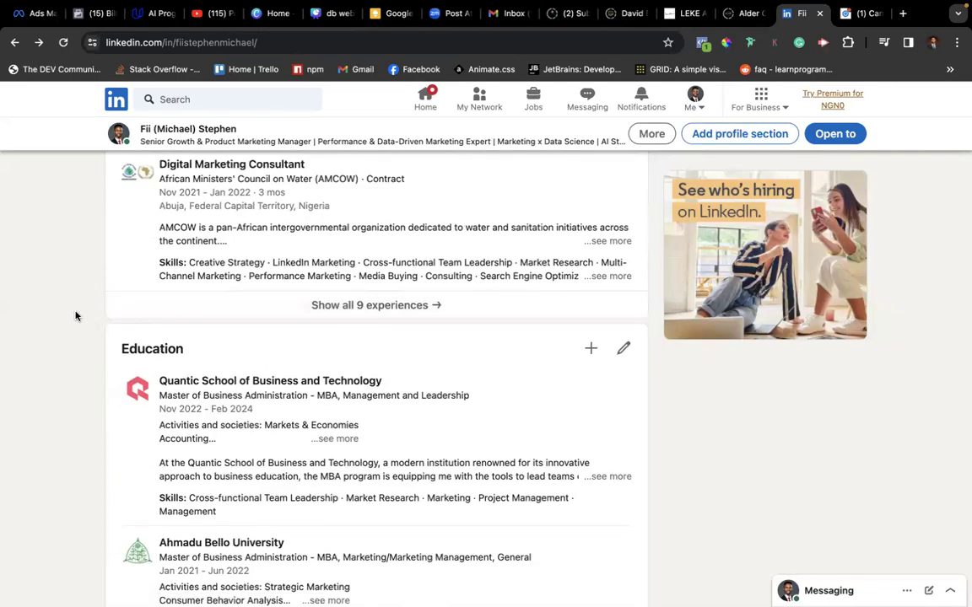
{"action": "scroll", "coordinate": [75, 317], "scroll_direction": "up", "scroll_amount": 15}
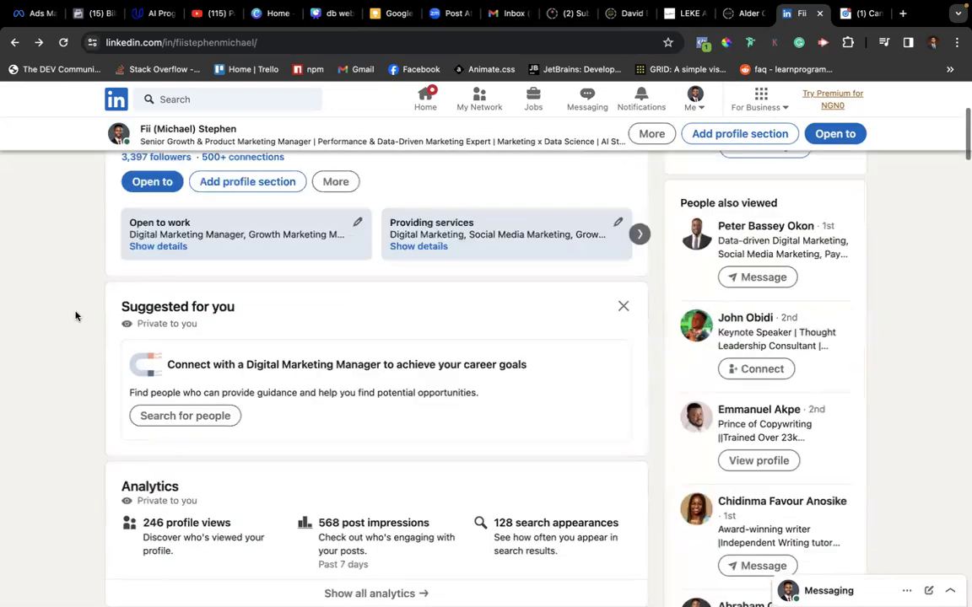
{"action": "scroll", "coordinate": [75, 317], "scroll_direction": "up", "scroll_amount": 3}
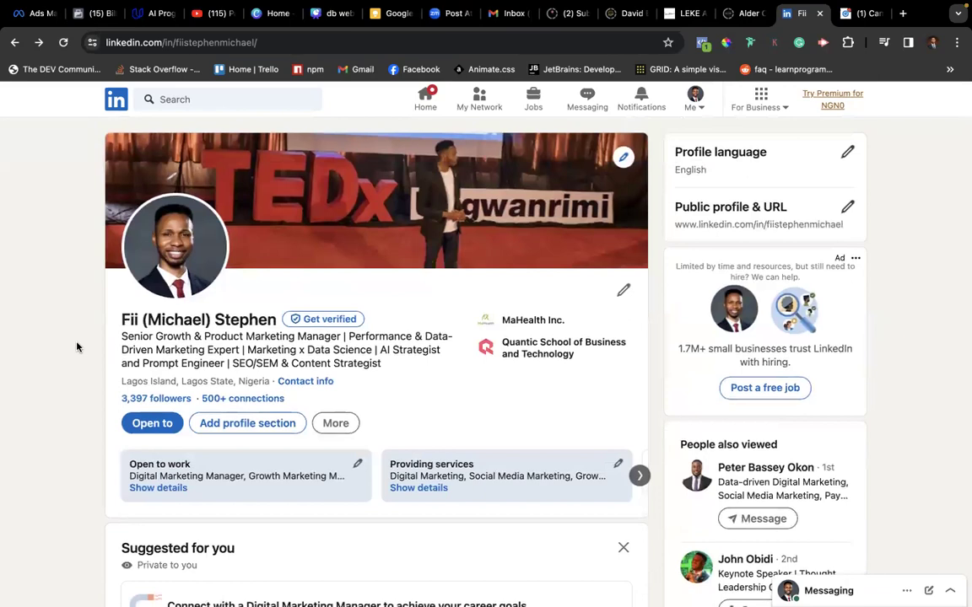
Step: Open the list of connections from the network page and look through the recently added ones
{"action": "left_click", "coordinate": [478, 100]}
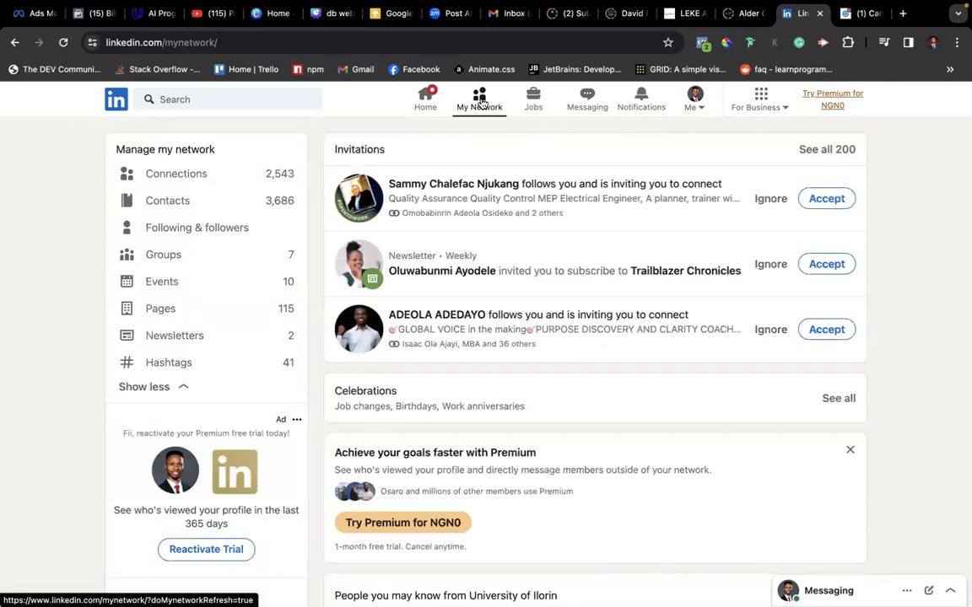
{"action": "left_click", "coordinate": [213, 183]}
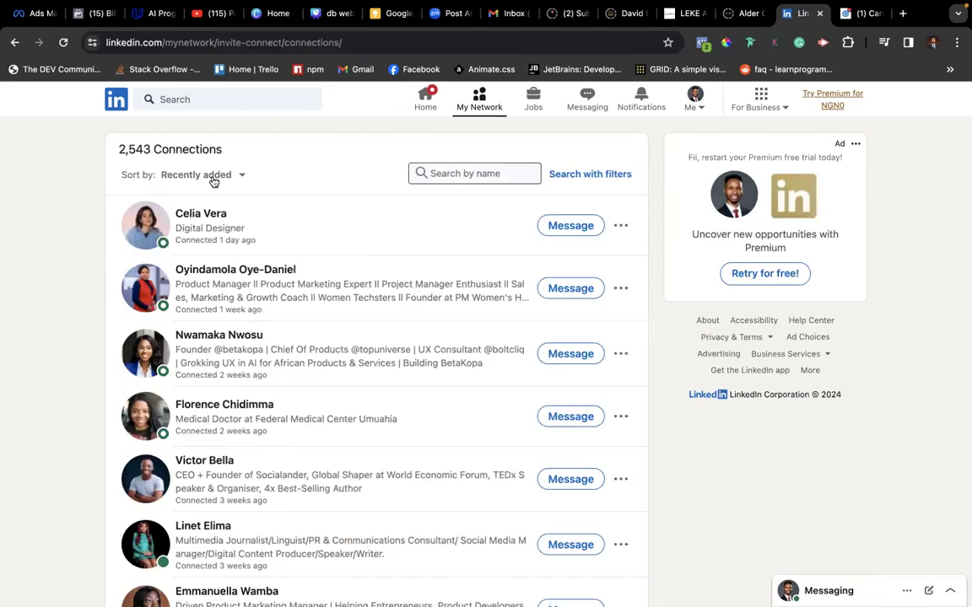
{"action": "scroll", "coordinate": [173, 314], "scroll_direction": "down", "scroll_amount": 2}
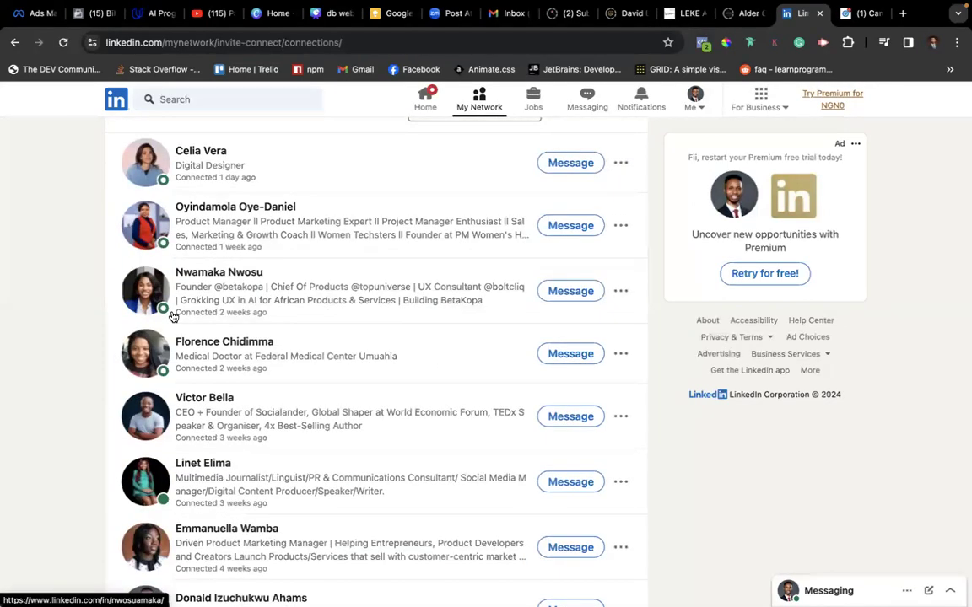
{"action": "scroll", "coordinate": [173, 316], "scroll_direction": "up", "scroll_amount": 2}
{"action": "left_click", "coordinate": [17, 43]}
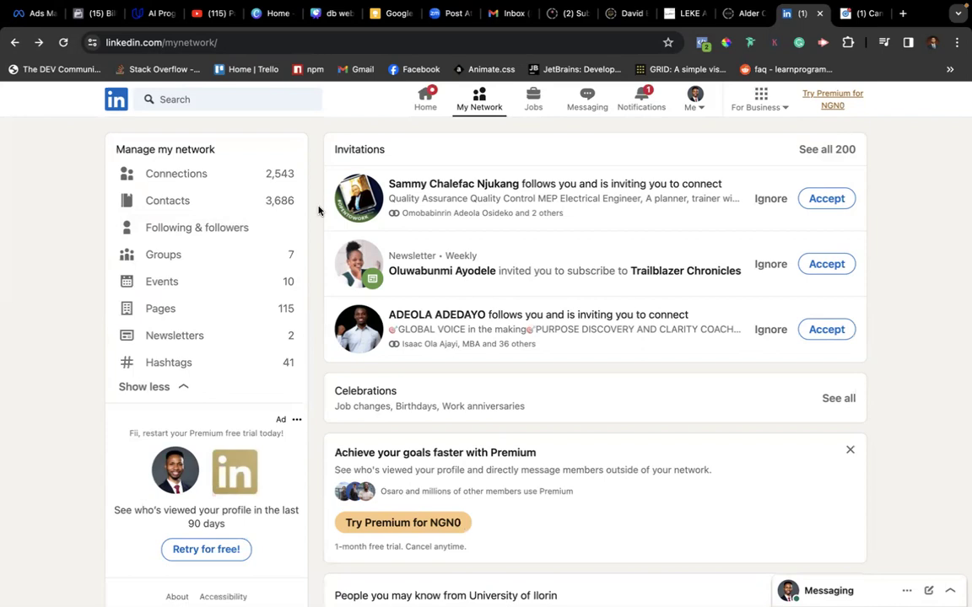
{"action": "left_click", "coordinate": [229, 177]}
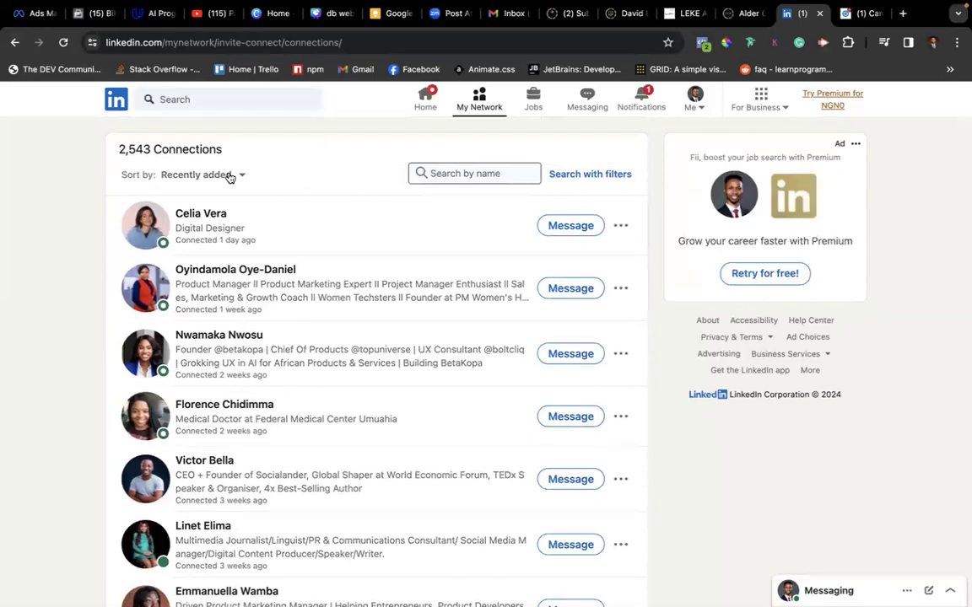
{"action": "left_click", "coordinate": [214, 459]}
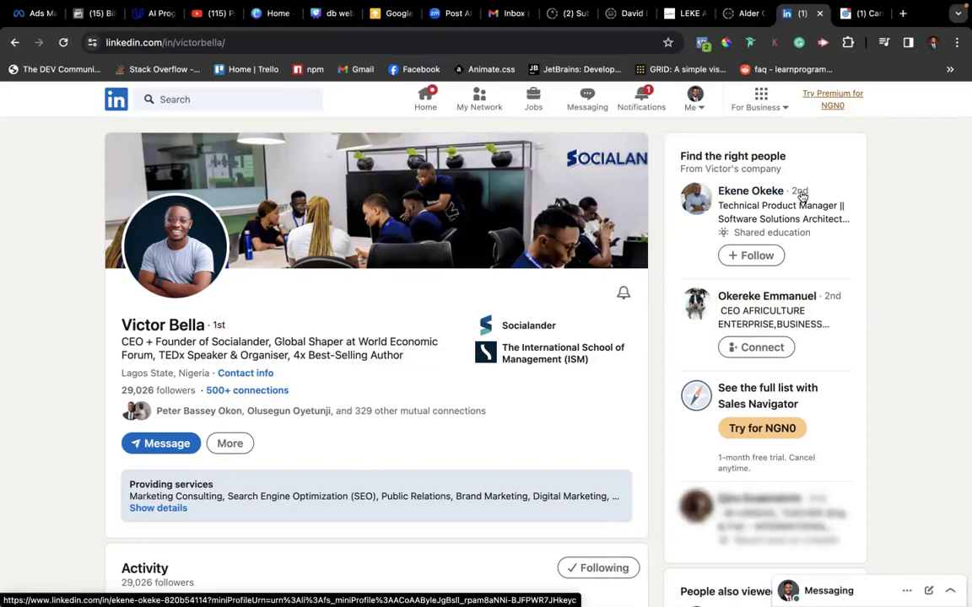
{"action": "left_click", "coordinate": [775, 193]}
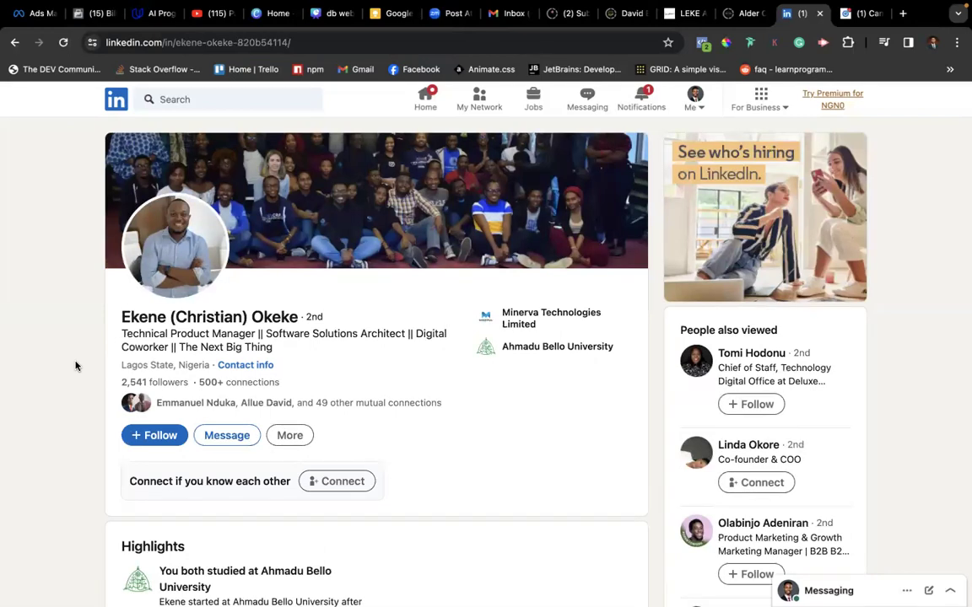
{"action": "scroll", "coordinate": [75, 366], "scroll_direction": "down", "scroll_amount": 1}
{"action": "scroll", "coordinate": [75, 366], "scroll_direction": "up", "scroll_amount": 1}
{"action": "scroll", "coordinate": [75, 366], "scroll_direction": "down", "scroll_amount": 3}
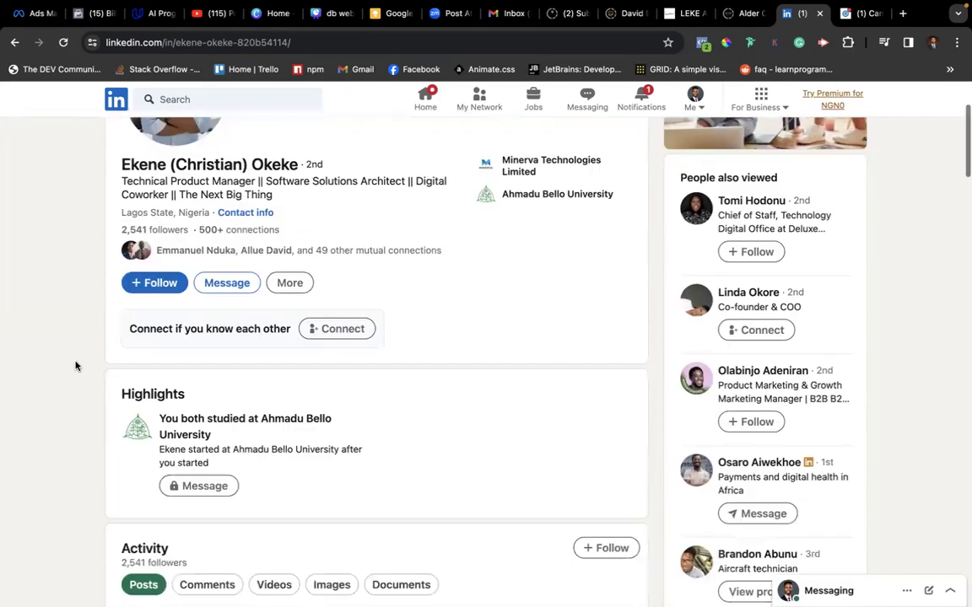
{"action": "scroll", "coordinate": [75, 366], "scroll_direction": "up", "scroll_amount": 4}
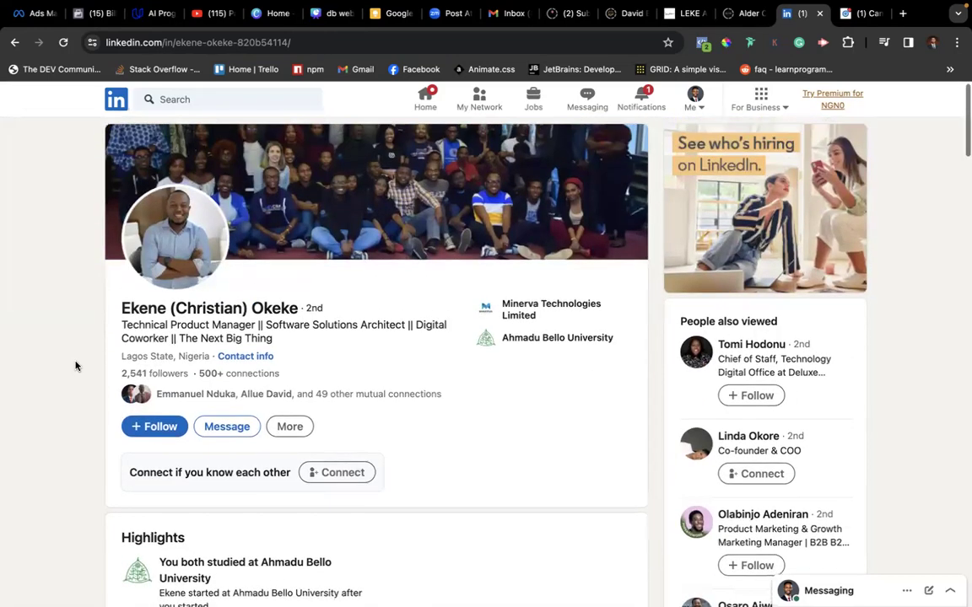
Step: Open the third-degree aircraft technician's profile from the People also viewed suggestions
{"action": "scroll", "coordinate": [75, 366], "scroll_direction": "down", "scroll_amount": 6}
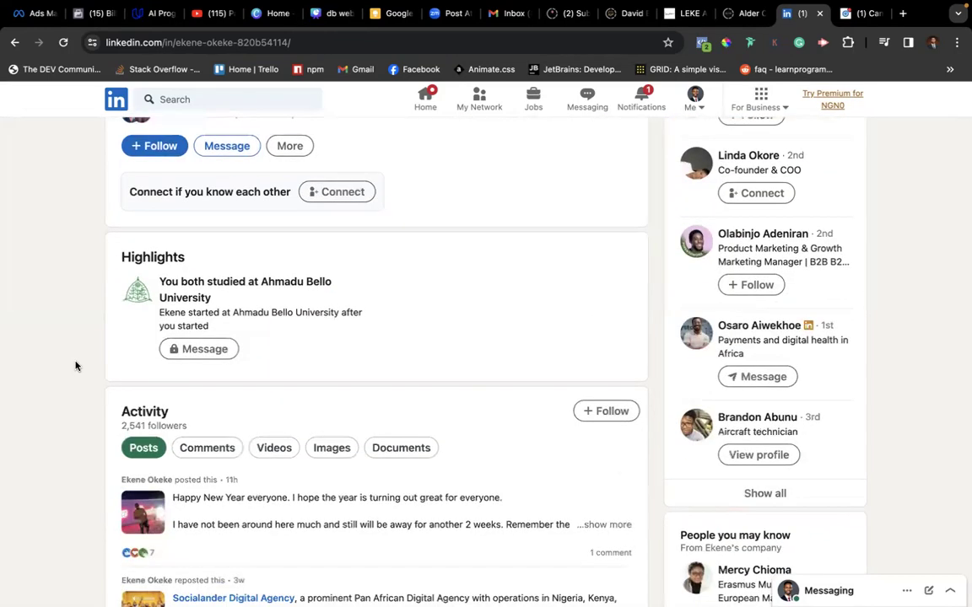
{"action": "left_click", "coordinate": [789, 422]}
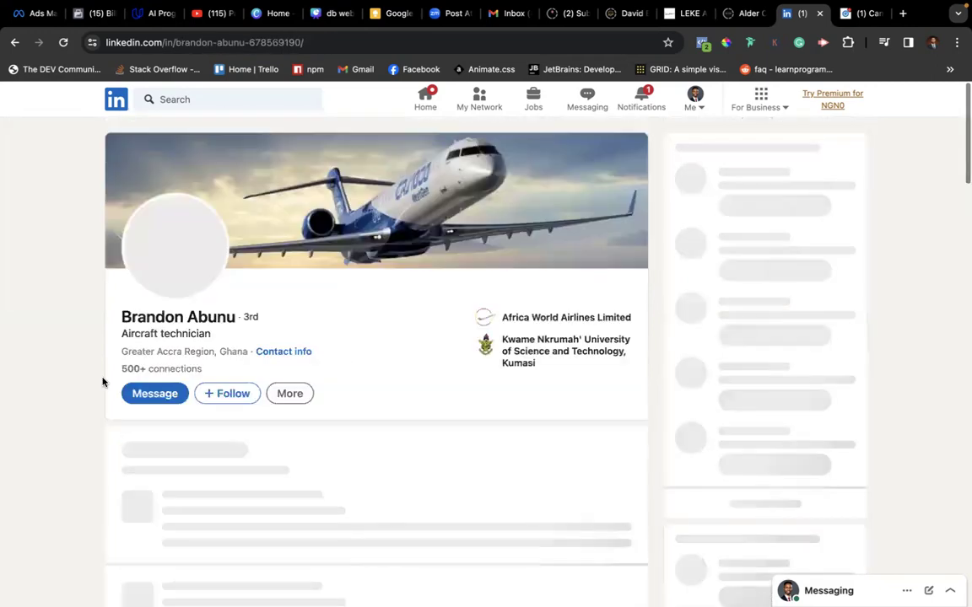
{"action": "scroll", "coordinate": [96, 387], "scroll_direction": "down", "scroll_amount": 1}
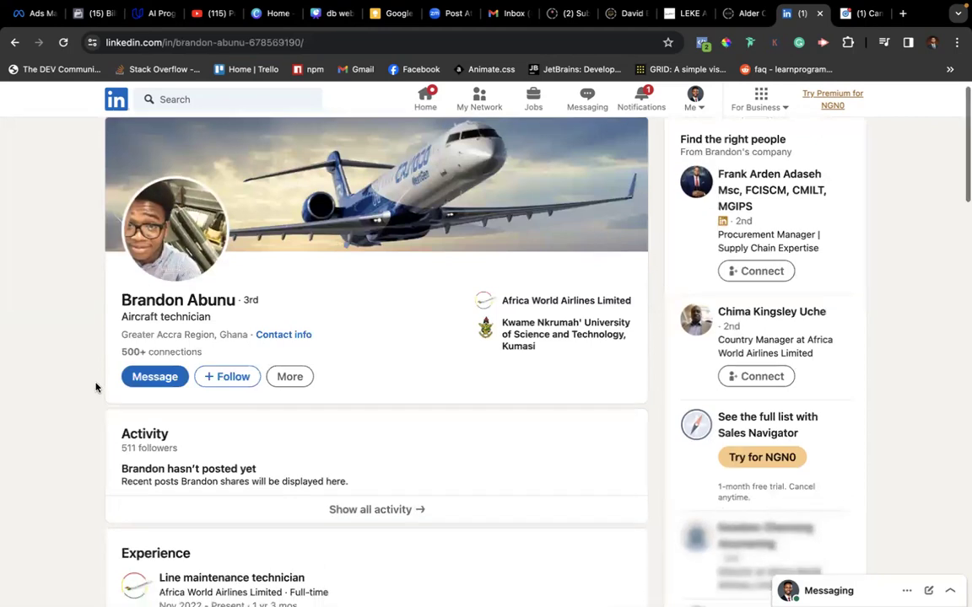
{"action": "scroll", "coordinate": [96, 387], "scroll_direction": "down", "scroll_amount": 1}
{"action": "scroll", "coordinate": [95, 388], "scroll_direction": "up", "scroll_amount": 2}
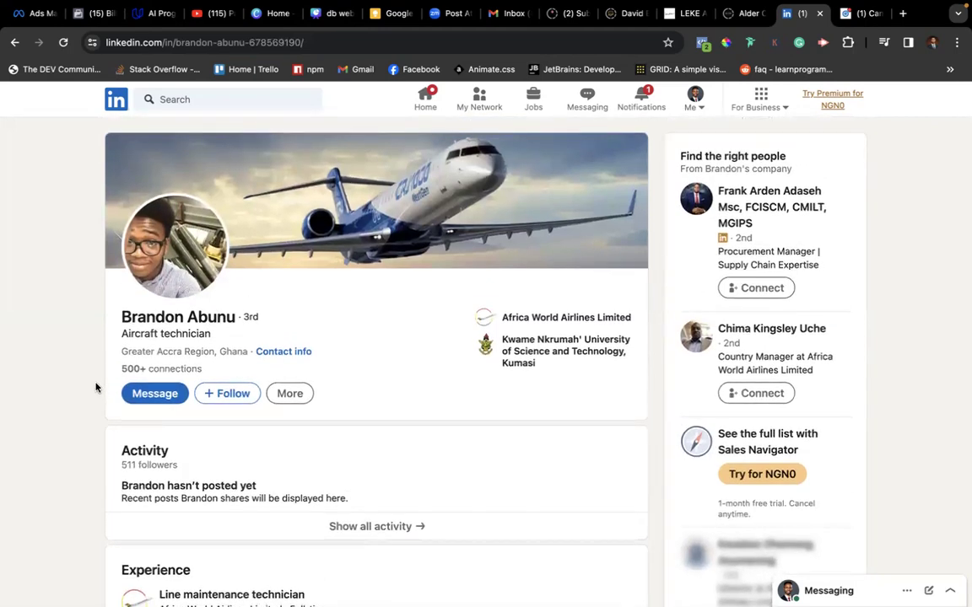
{"action": "scroll", "coordinate": [96, 387], "scroll_direction": "up", "scroll_amount": 2}
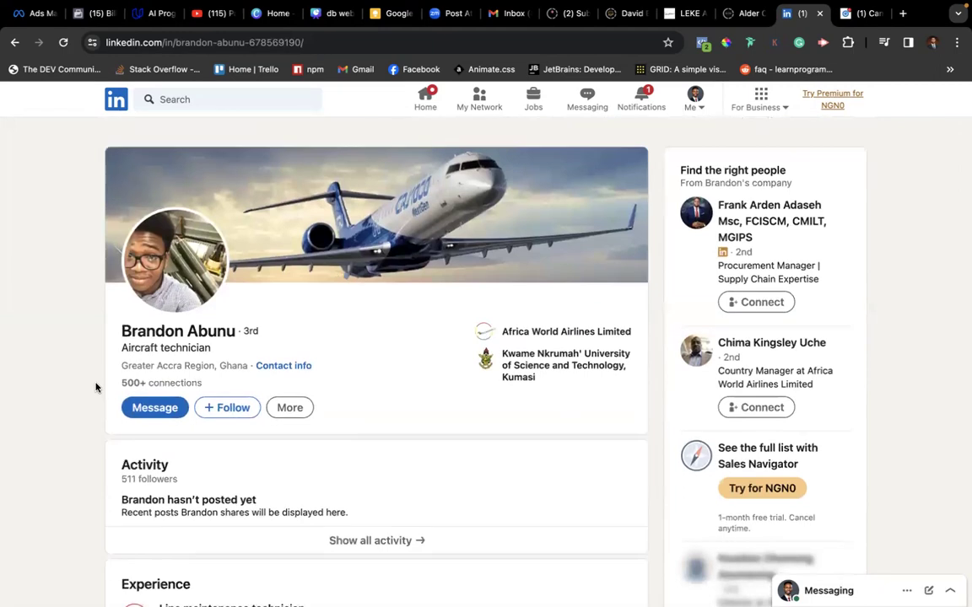
{"action": "left_click", "coordinate": [16, 42]}
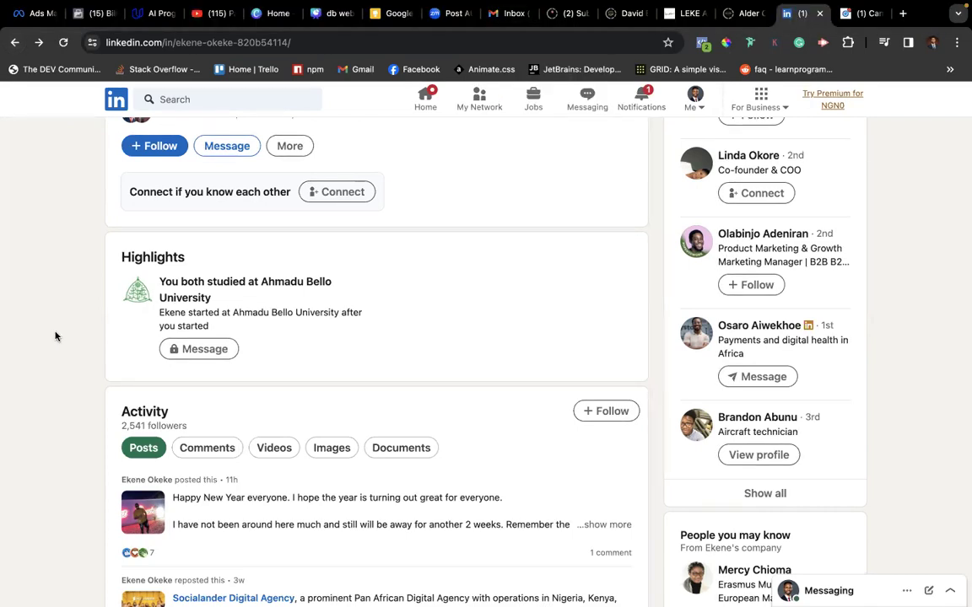
{"action": "scroll", "coordinate": [55, 336], "scroll_direction": "up", "scroll_amount": 3}
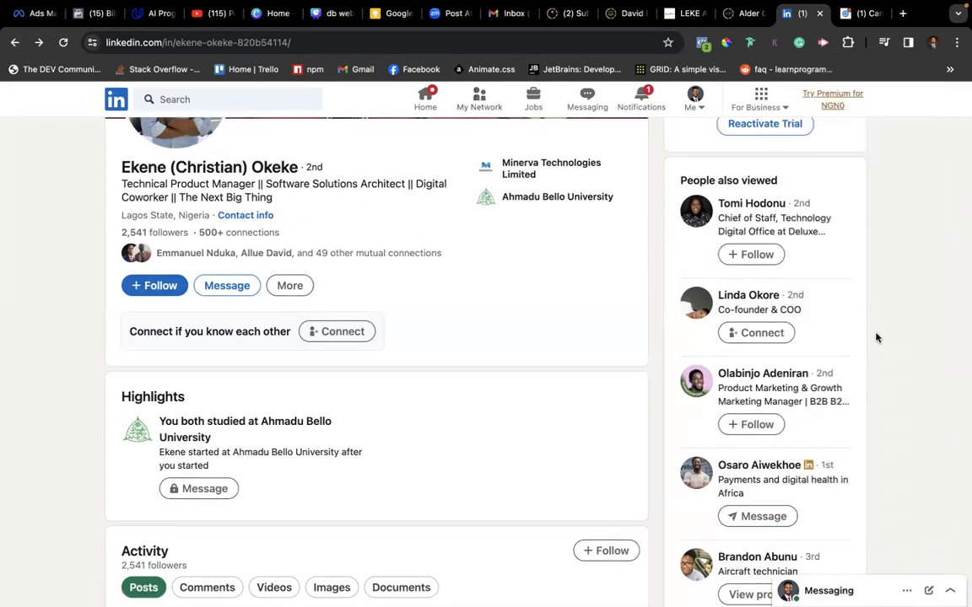
Step: Search LinkedIn for "hiring digital marketer" and restrict the results to posts
{"action": "left_click", "coordinate": [277, 99]}
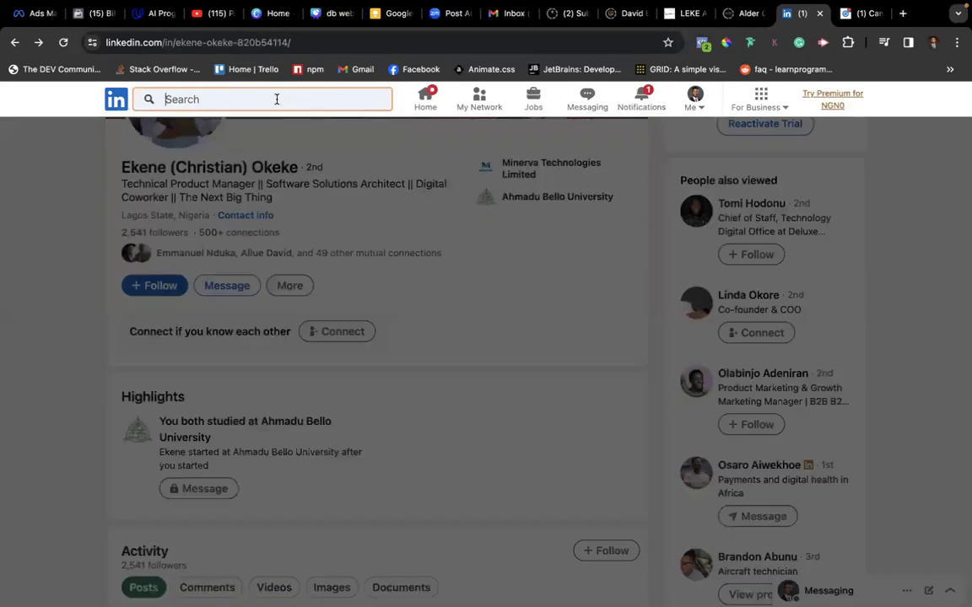
{"action": "type", "text": "hiring"}
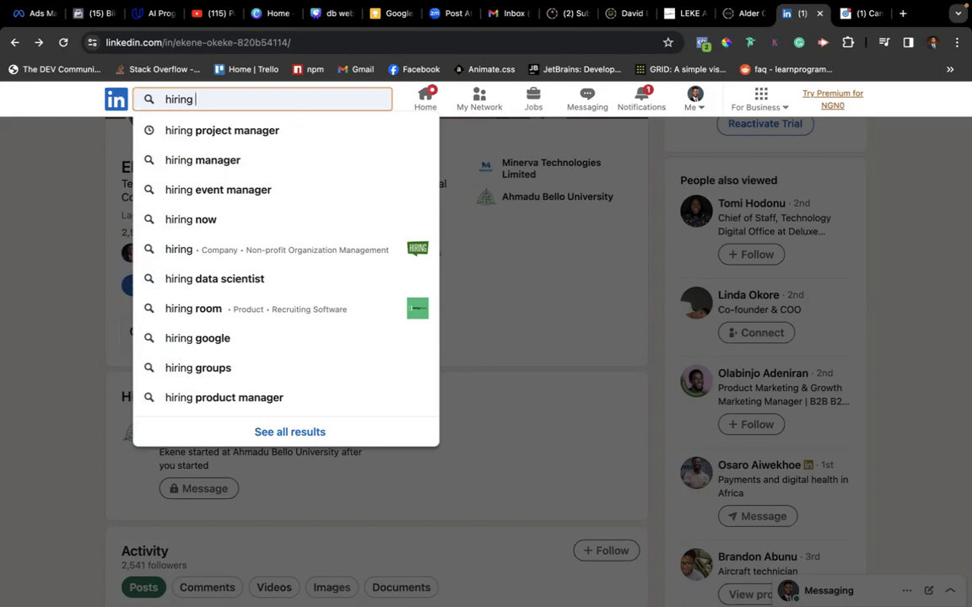
{"action": "type", "text": "markti"}
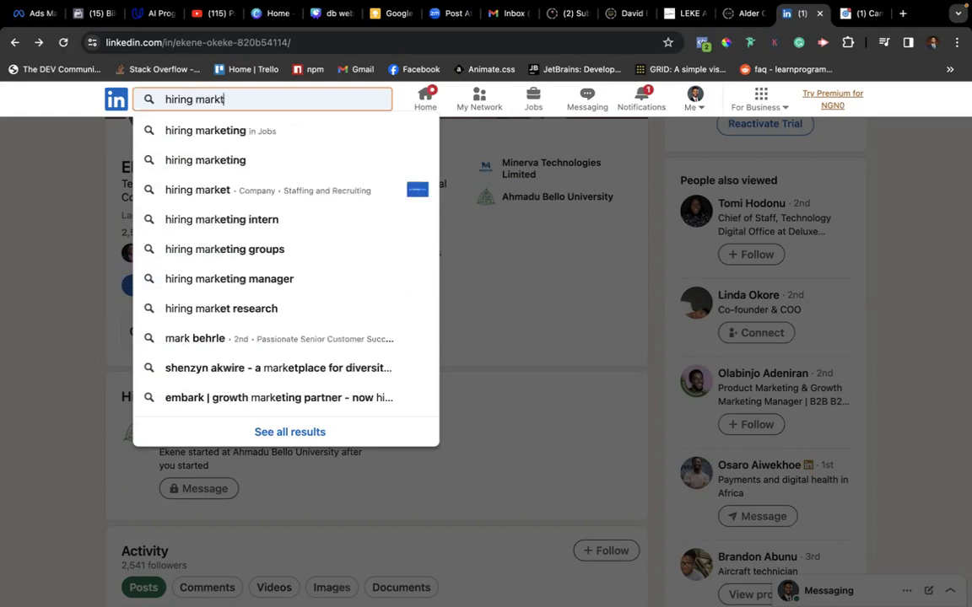
{"action": "key", "text": "BackSpace"}
{"action": "key", "text": "BackSpace"}
{"action": "key", "text": "BackSpace"}
{"action": "key", "text": "BackSpace"}
{"action": "key", "text": "BackSpace"}
{"action": "key", "text": "BackSpace"}
{"action": "type", "text": "digital"}
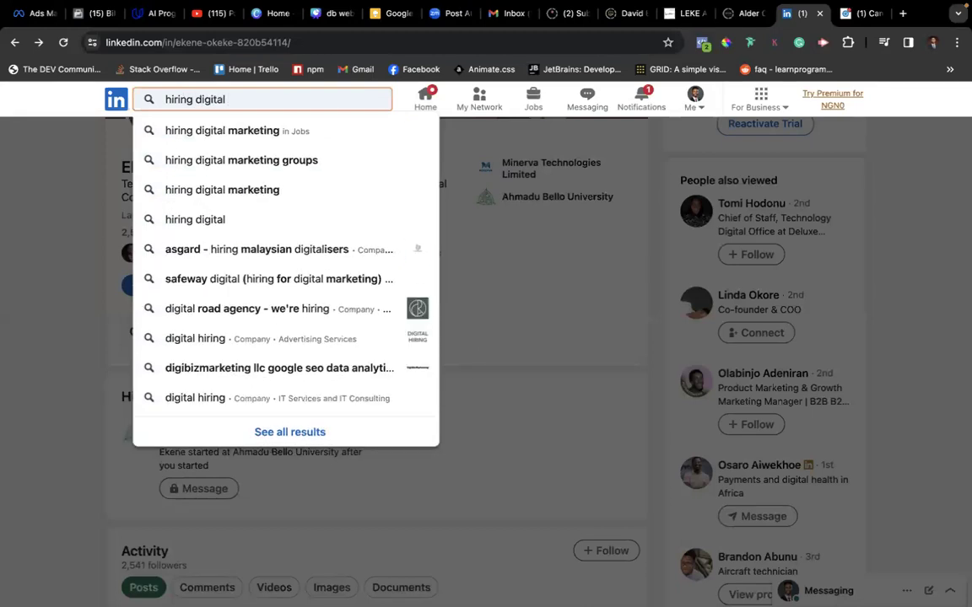
{"action": "type", "text": " marketer"}
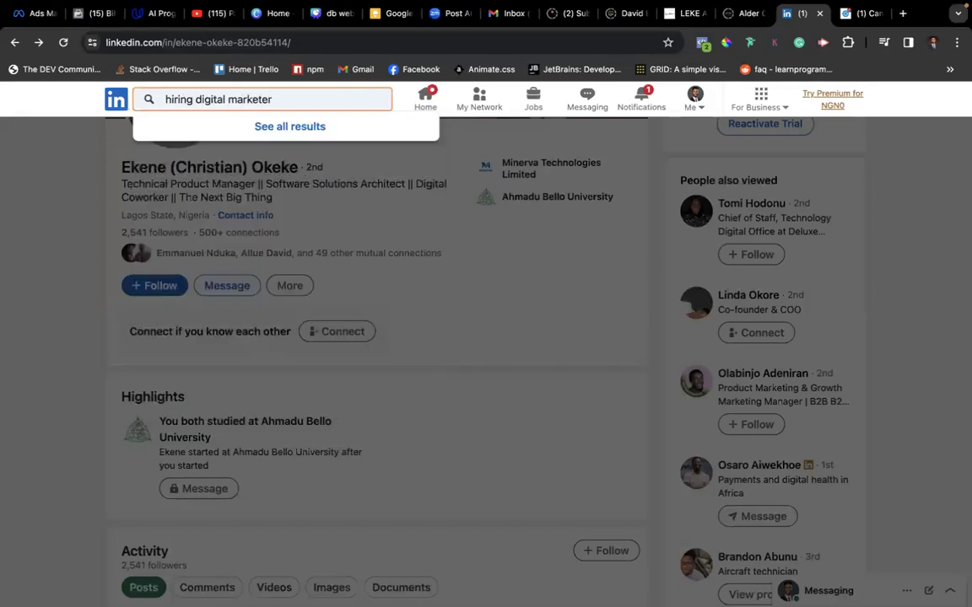
{"action": "key", "text": "Return"}
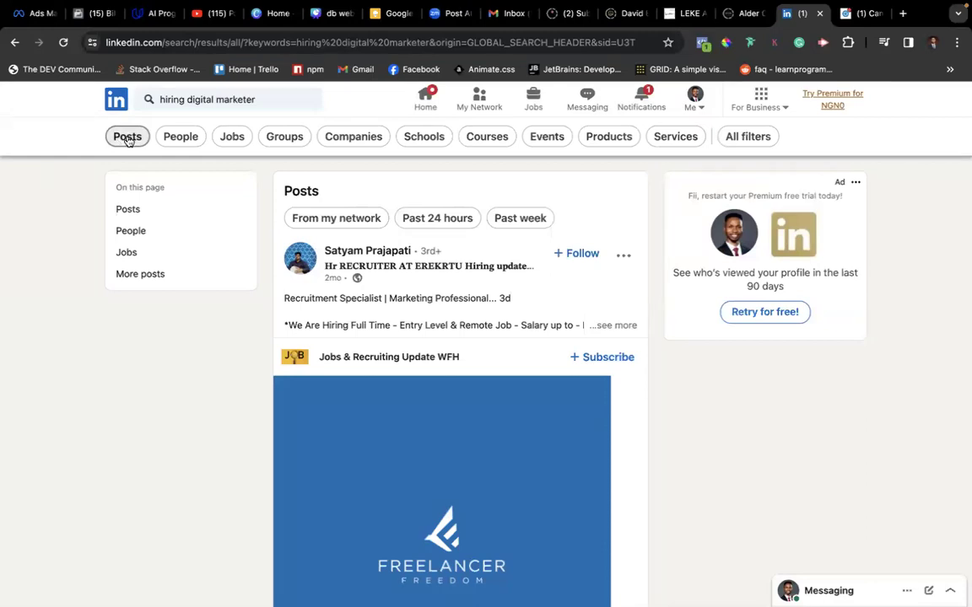
{"action": "left_click", "coordinate": [128, 138]}
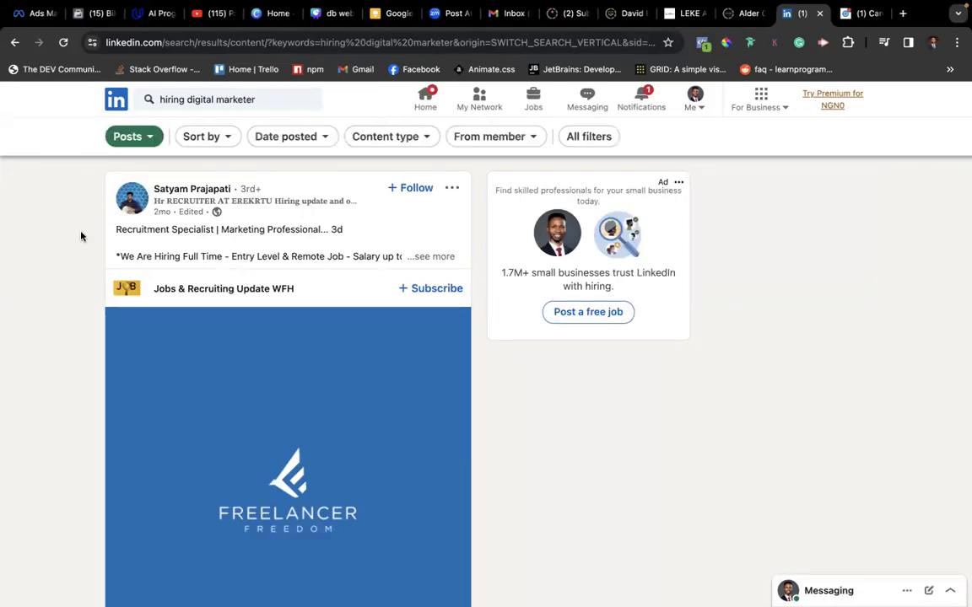
Step: Expand the first hiring post's full text, read its job details and continue through the post results
{"action": "left_click", "coordinate": [432, 256]}
{"action": "scroll", "coordinate": [311, 315], "scroll_direction": "up", "scroll_amount": 3}
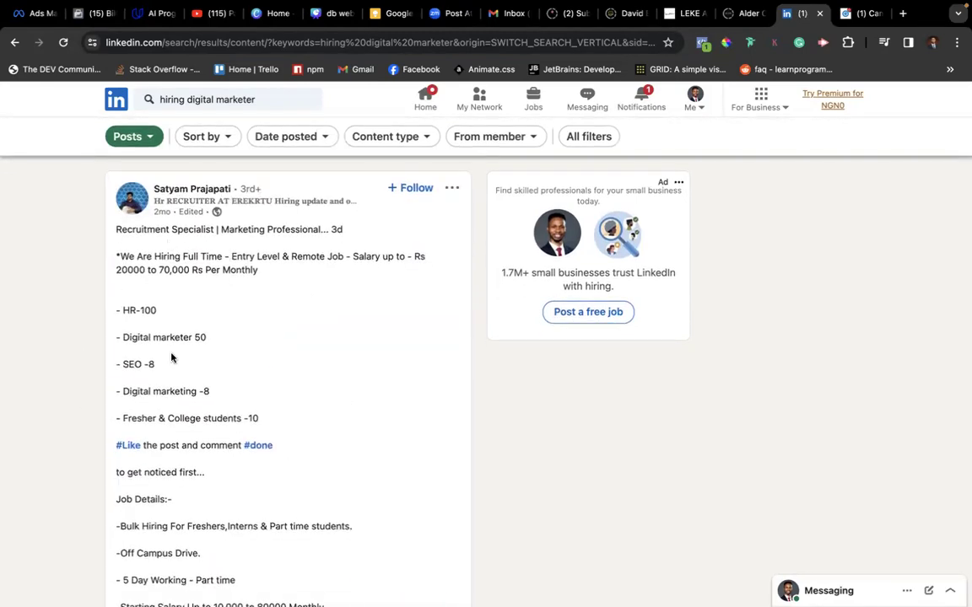
{"action": "scroll", "coordinate": [173, 358], "scroll_direction": "down", "scroll_amount": 2}
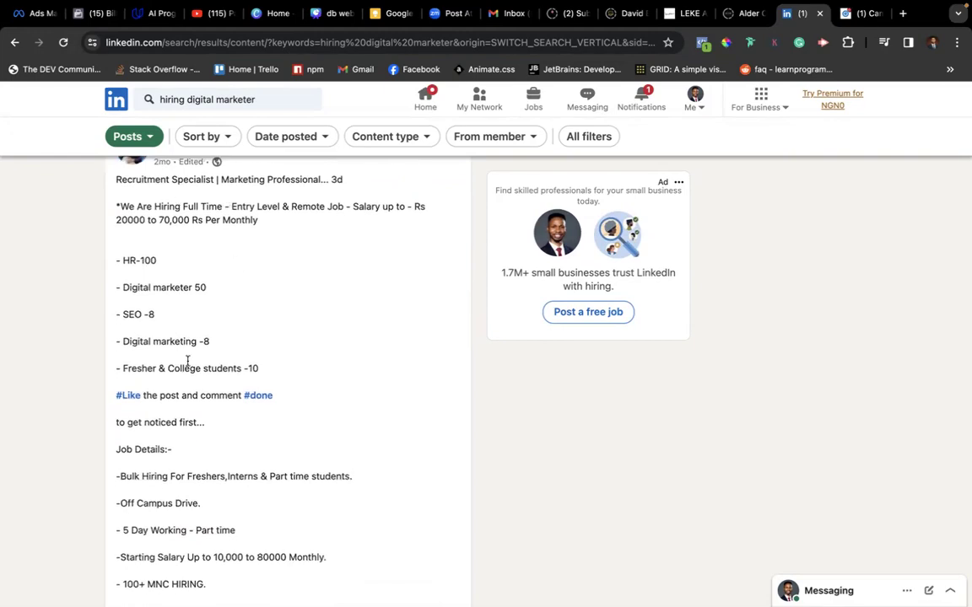
{"action": "scroll", "coordinate": [190, 371], "scroll_direction": "down", "scroll_amount": 3}
{"action": "scroll", "coordinate": [205, 395], "scroll_direction": "down", "scroll_amount": 15}
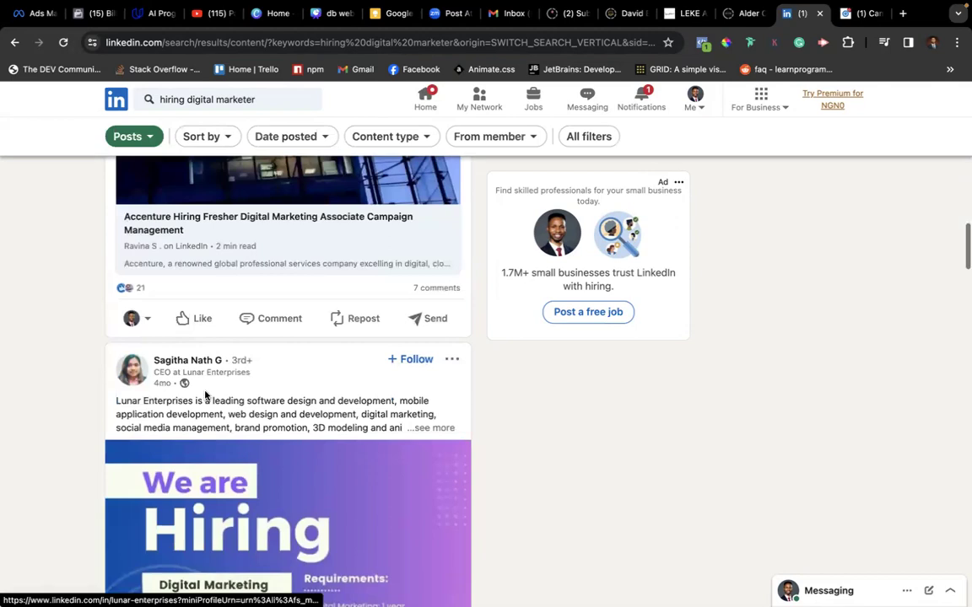
Step: Expand the Lunar Enterprises hiring post, examine its requirements and browse the posts that follow
{"action": "scroll", "coordinate": [205, 395], "scroll_direction": "down", "scroll_amount": 5}
{"action": "scroll", "coordinate": [217, 261], "scroll_direction": "up", "scroll_amount": 3}
{"action": "scroll", "coordinate": [217, 262], "scroll_direction": "up", "scroll_amount": 2}
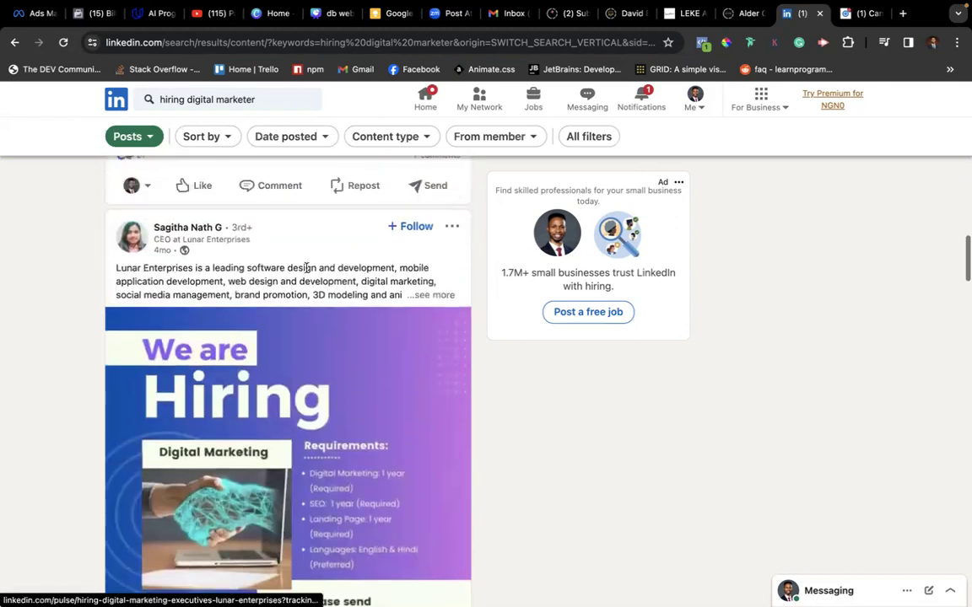
{"action": "left_click", "coordinate": [432, 298]}
{"action": "scroll", "coordinate": [233, 336], "scroll_direction": "down", "scroll_amount": 15}
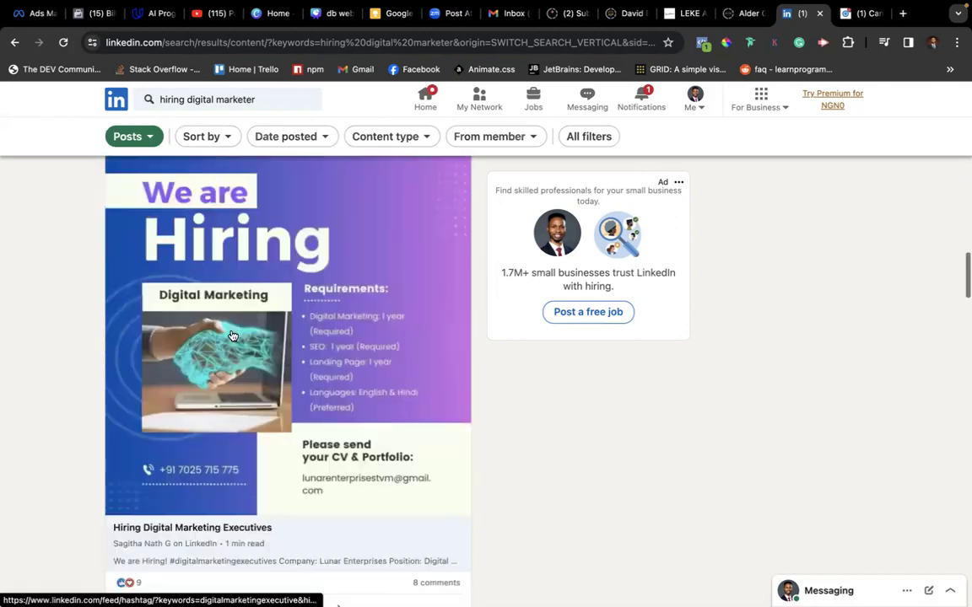
{"action": "scroll", "coordinate": [233, 335], "scroll_direction": "down", "scroll_amount": 3}
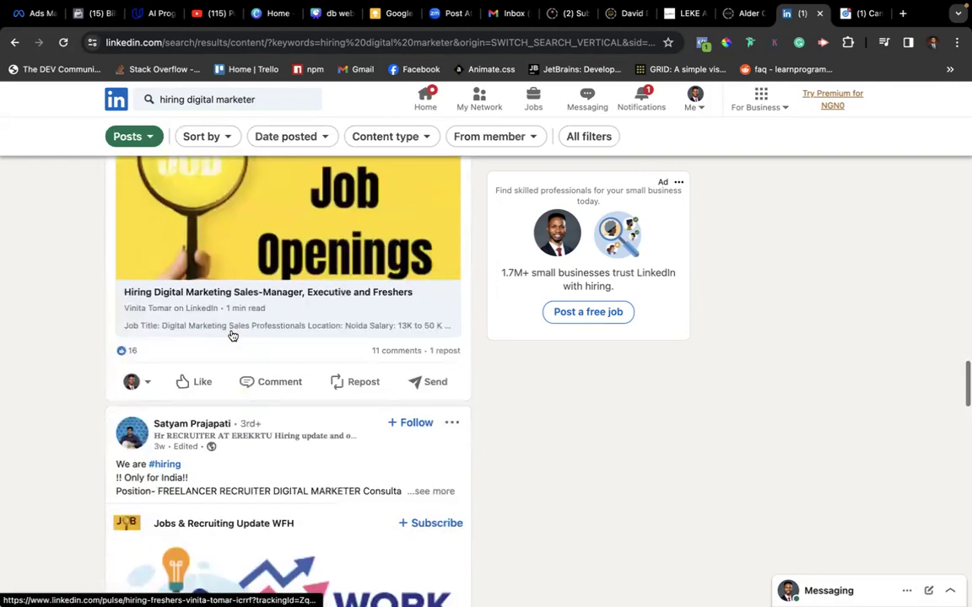
Step: Filter the post results by date posted to the past week
{"action": "left_click", "coordinate": [286, 137]}
{"action": "left_click", "coordinate": [240, 205]}
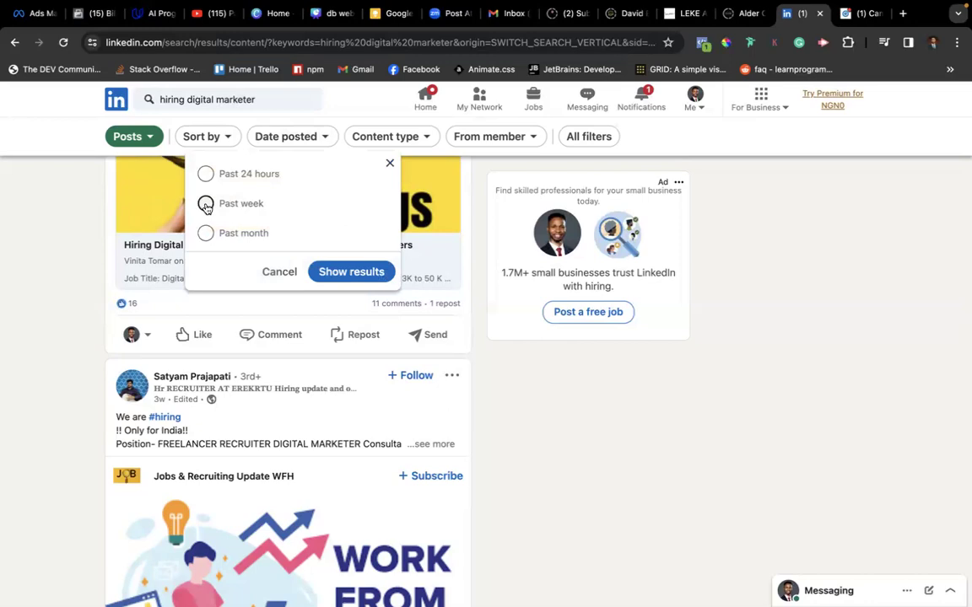
{"action": "left_click", "coordinate": [345, 273]}
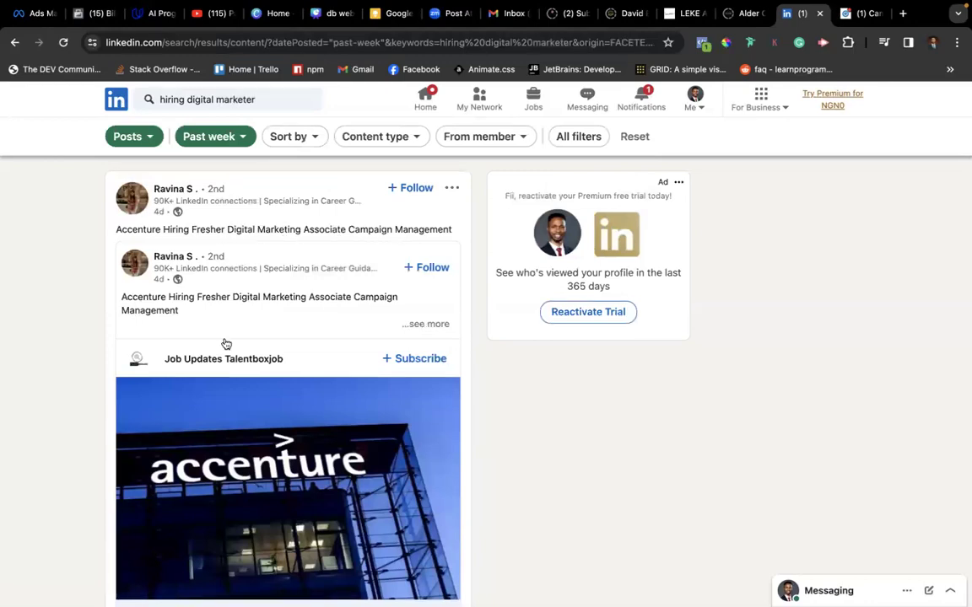
Step: Examine the past week's hiring posts, checking the posters' connection degrees and the roles offered, then return to the first result
{"action": "scroll", "coordinate": [53, 295], "scroll_direction": "down", "scroll_amount": 2}
{"action": "scroll", "coordinate": [52, 295], "scroll_direction": "down", "scroll_amount": 1}
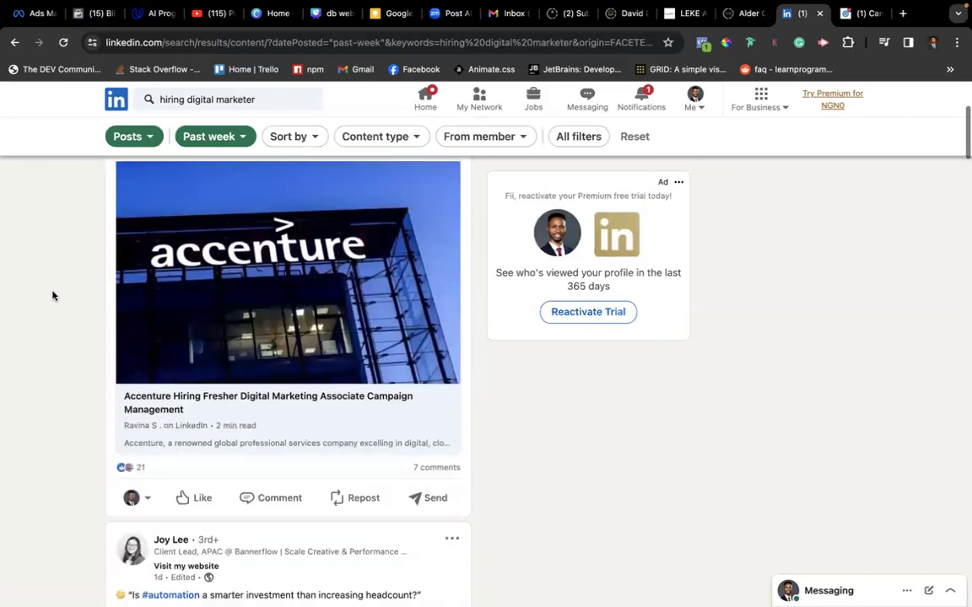
{"action": "scroll", "coordinate": [52, 295], "scroll_direction": "down", "scroll_amount": 1}
{"action": "scroll", "coordinate": [52, 295], "scroll_direction": "up", "scroll_amount": 4}
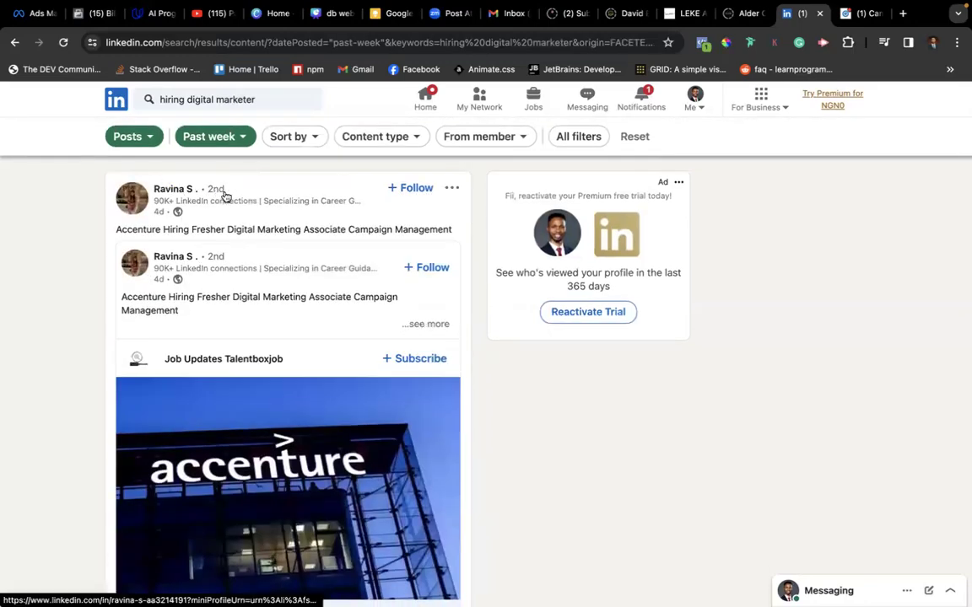
{"action": "scroll", "coordinate": [20, 333], "scroll_direction": "down", "scroll_amount": 5}
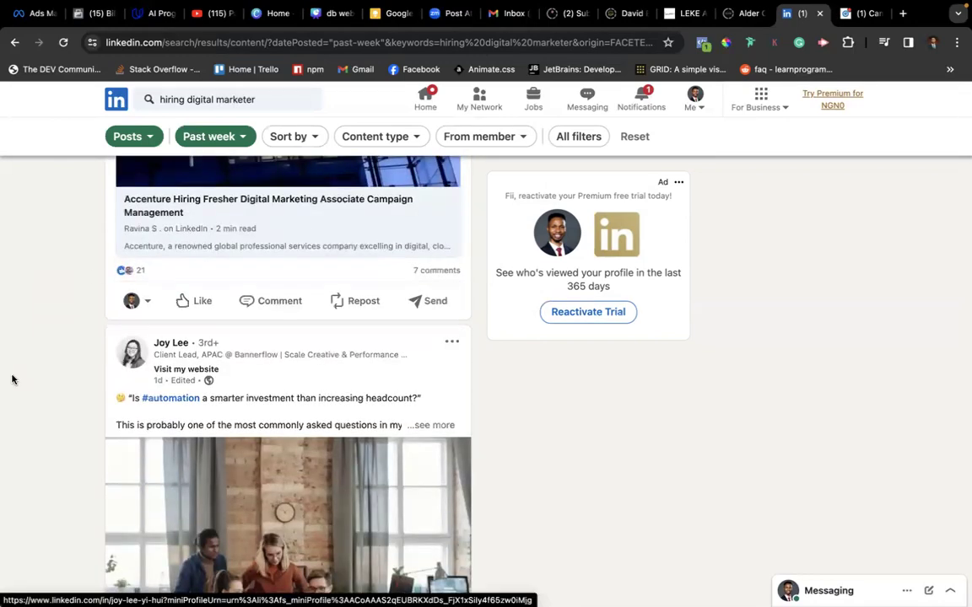
{"action": "scroll", "coordinate": [12, 380], "scroll_direction": "down", "scroll_amount": 4}
{"action": "scroll", "coordinate": [12, 379], "scroll_direction": "down", "scroll_amount": 1}
{"action": "scroll", "coordinate": [12, 379], "scroll_direction": "up", "scroll_amount": 10}
{"action": "scroll", "coordinate": [11, 380], "scroll_direction": "down", "scroll_amount": 14}
{"action": "scroll", "coordinate": [12, 379], "scroll_direction": "down", "scroll_amount": 5}
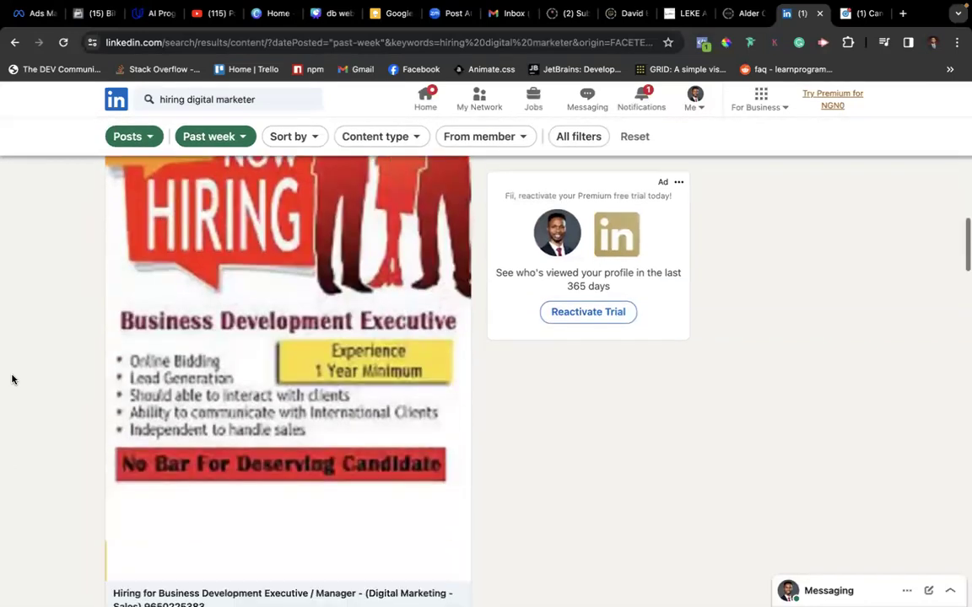
{"action": "scroll", "coordinate": [11, 379], "scroll_direction": "down", "scroll_amount": 6}
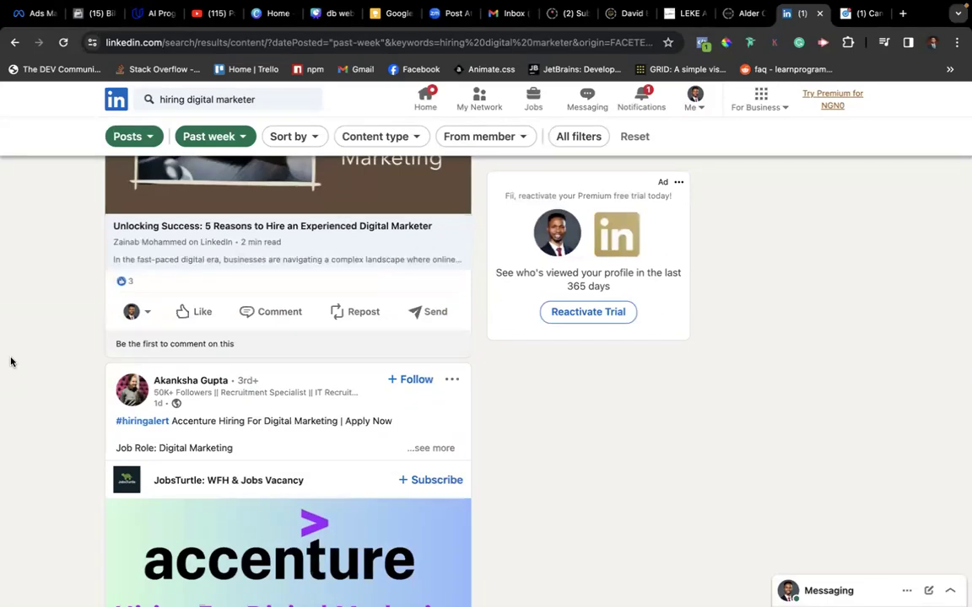
{"action": "scroll", "coordinate": [9, 360], "scroll_direction": "down", "scroll_amount": 1}
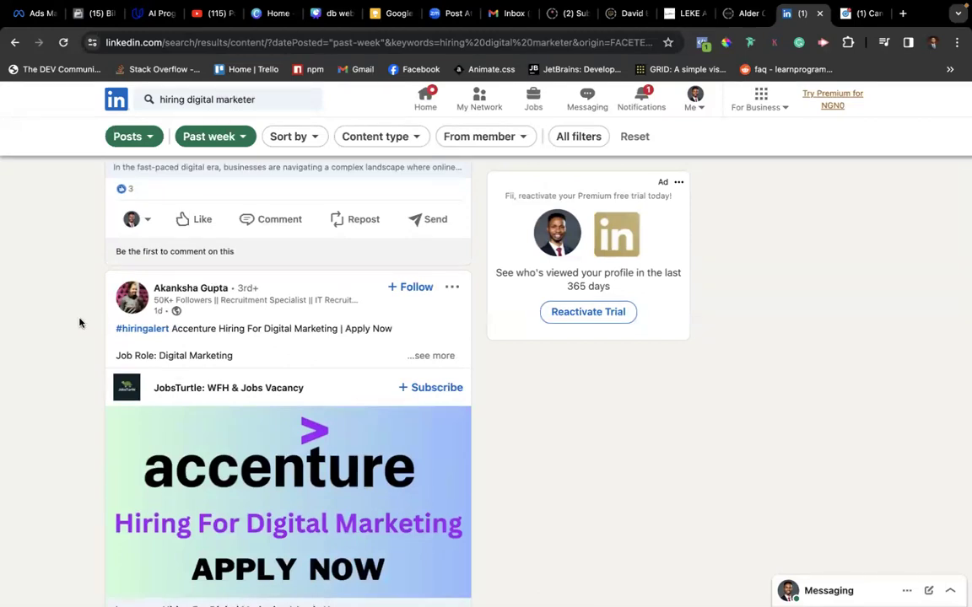
{"action": "scroll", "coordinate": [76, 284], "scroll_direction": "down", "scroll_amount": 10}
{"action": "scroll", "coordinate": [76, 287], "scroll_direction": "up", "scroll_amount": 10}
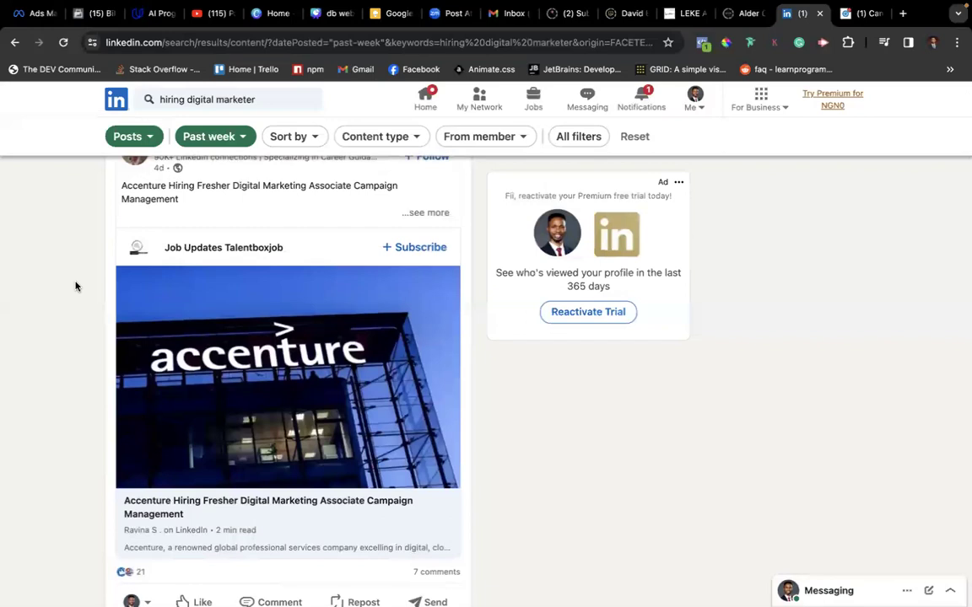
{"action": "scroll", "coordinate": [76, 284], "scroll_direction": "up", "scroll_amount": 2}
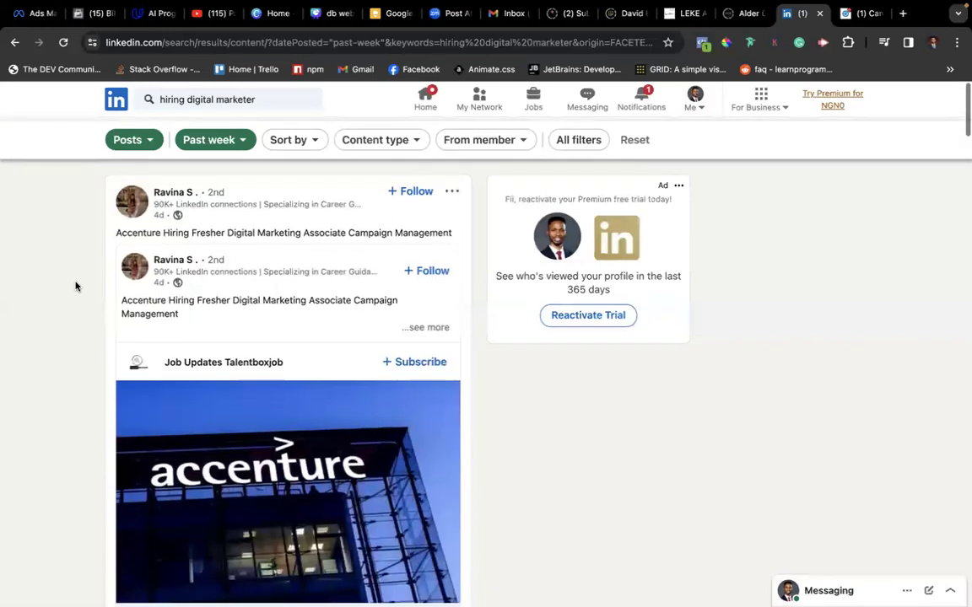
Step: Return to the home feed, look through it and load the new posts
{"action": "left_click", "coordinate": [118, 100]}
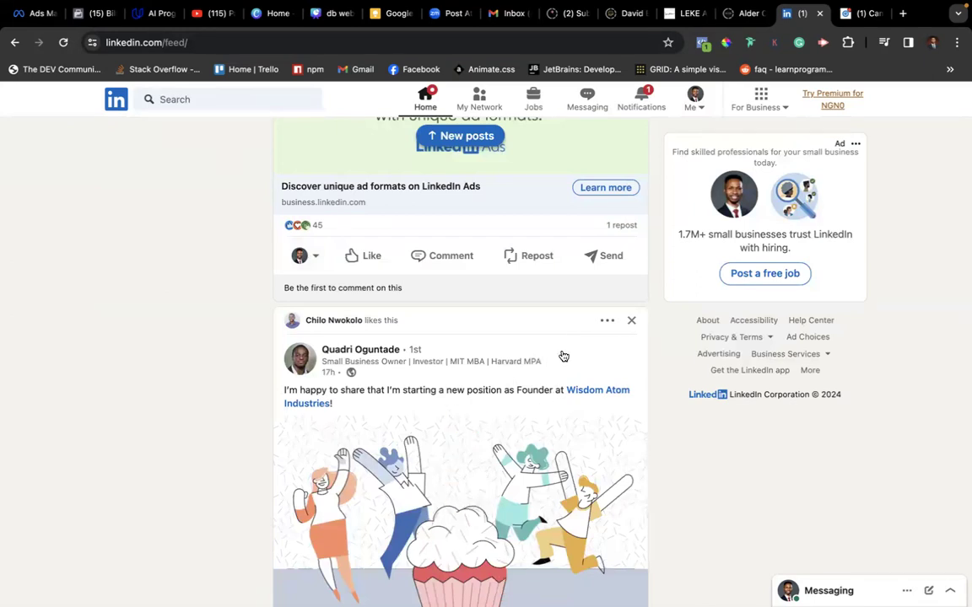
{"action": "scroll", "coordinate": [561, 353], "scroll_direction": "down", "scroll_amount": 1}
{"action": "scroll", "coordinate": [557, 313], "scroll_direction": "up", "scroll_amount": 1}
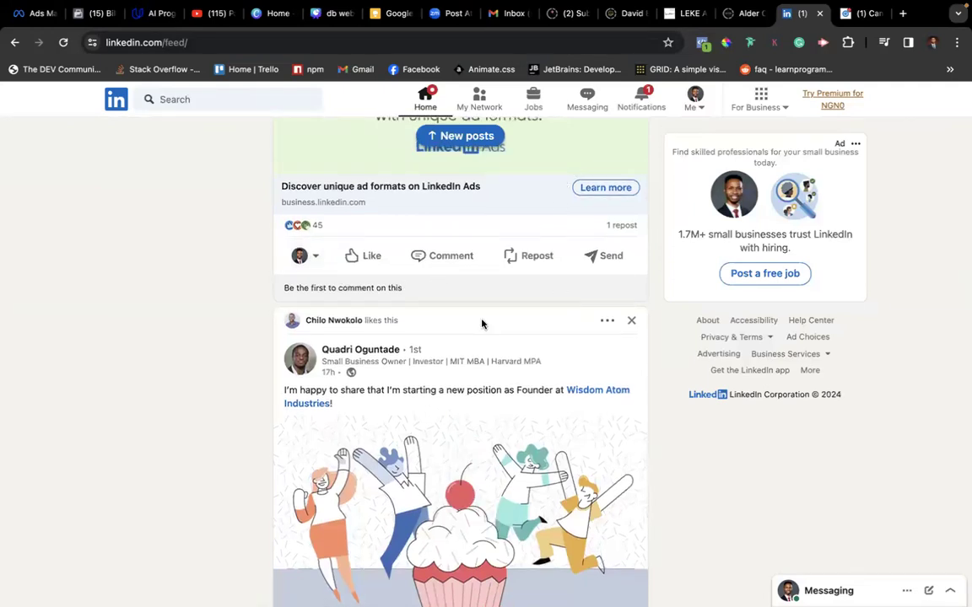
{"action": "scroll", "coordinate": [481, 325], "scroll_direction": "up", "scroll_amount": 10}
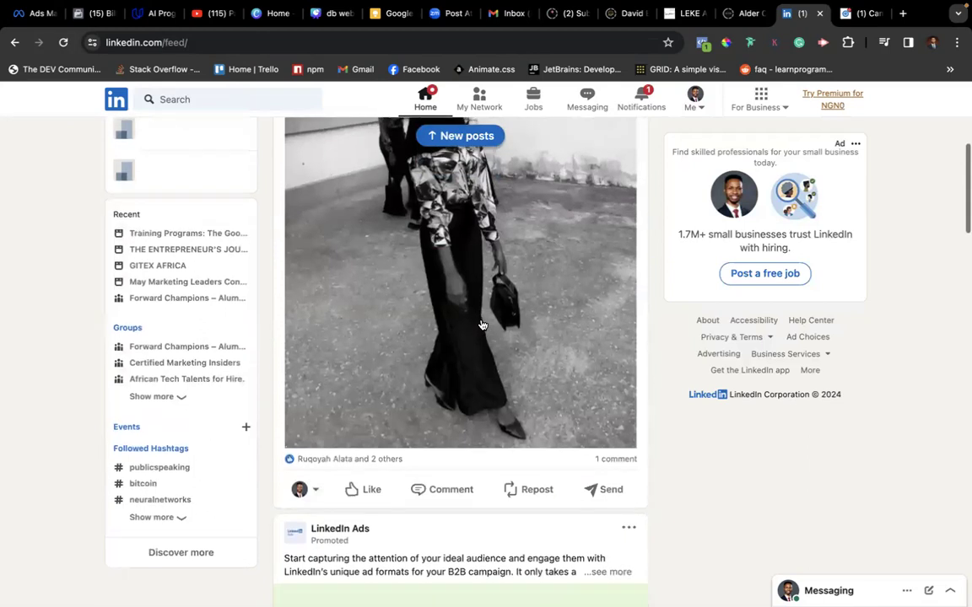
{"action": "scroll", "coordinate": [482, 325], "scroll_direction": "up", "scroll_amount": 5}
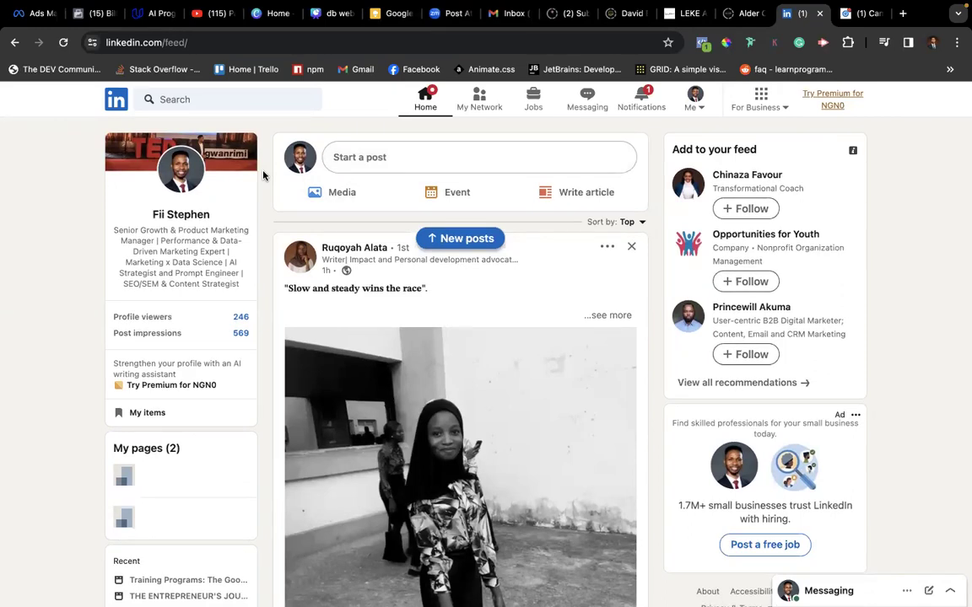
{"action": "left_click", "coordinate": [440, 243]}
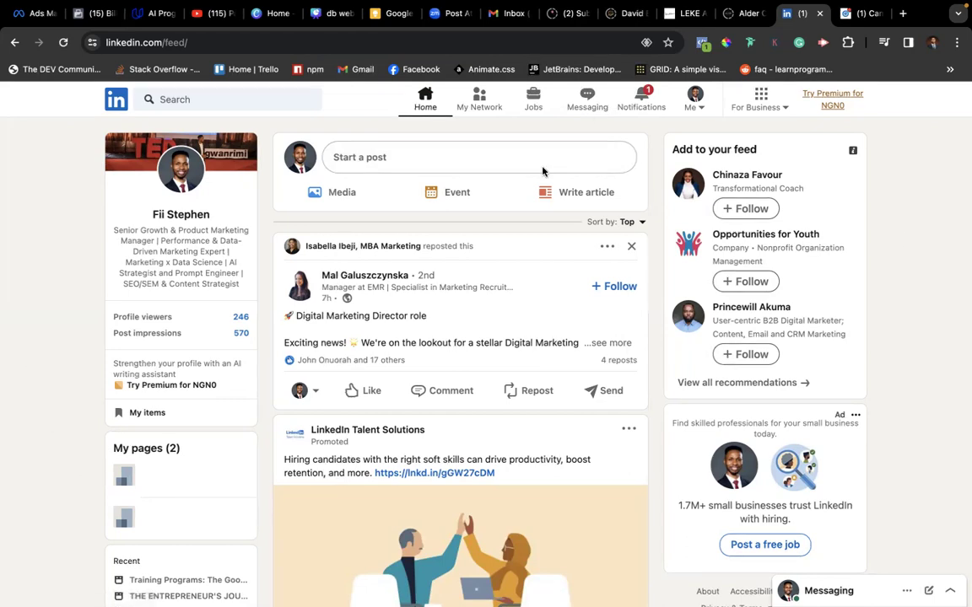
Step: Open the For Business list of additional LinkedIn products
{"action": "left_click", "coordinate": [767, 108]}
{"action": "left_click", "coordinate": [767, 107]}
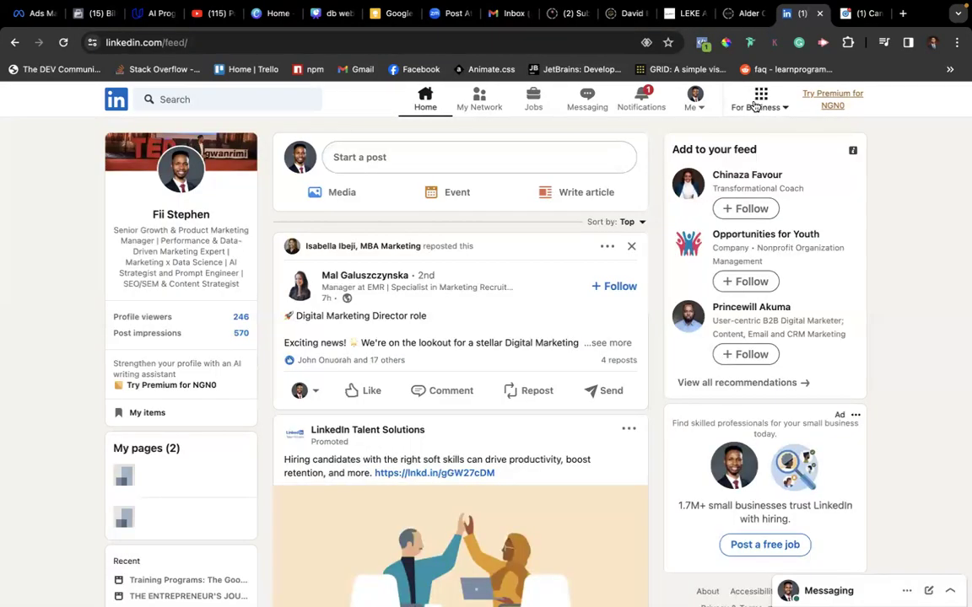
{"action": "left_click", "coordinate": [761, 104]}
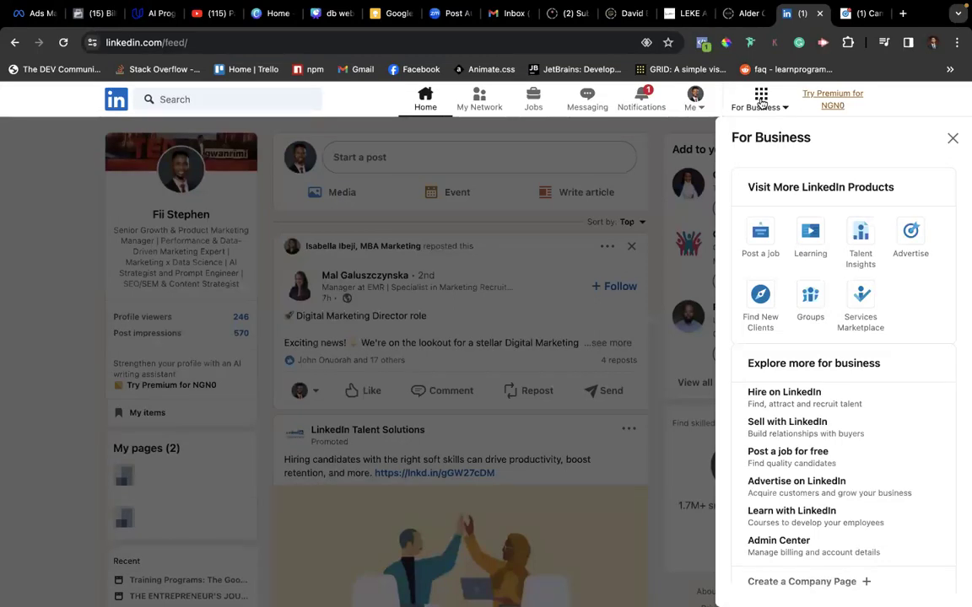
Step: Review the For Business list down to the company page option, close it and look through the home feed
{"action": "left_click", "coordinate": [760, 102]}
{"action": "left_click", "coordinate": [761, 102]}
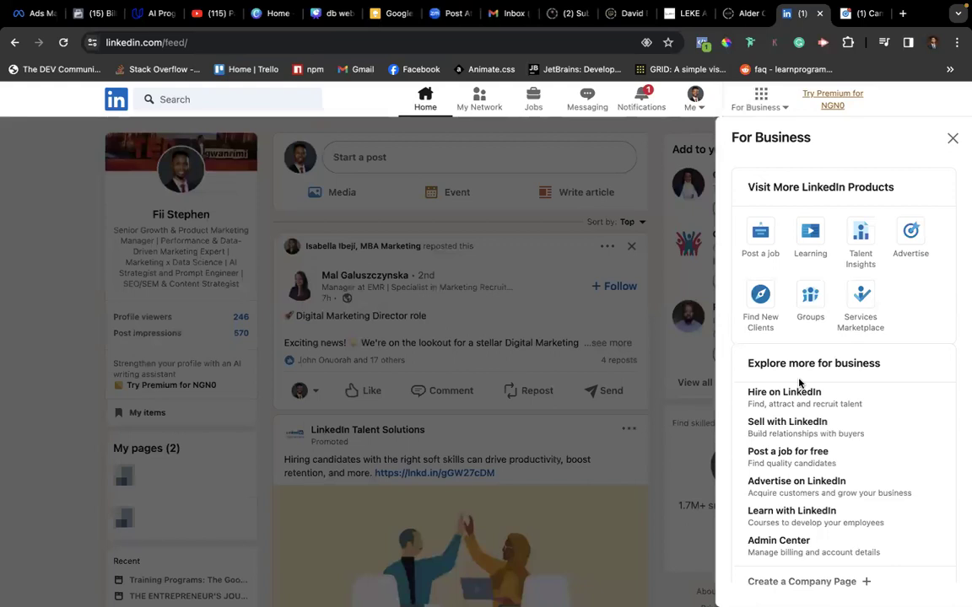
{"action": "scroll", "coordinate": [777, 301], "scroll_direction": "down", "scroll_amount": 1}
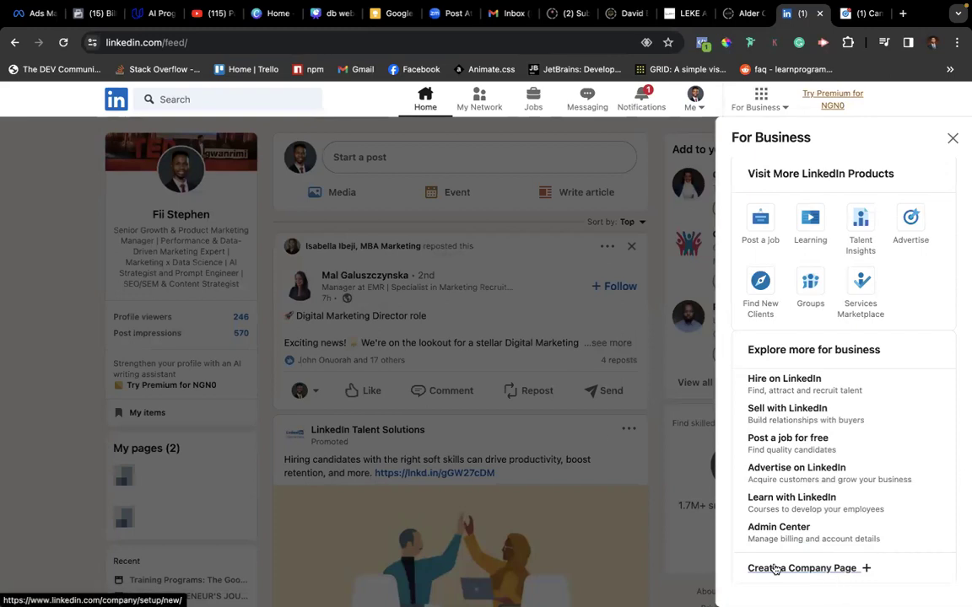
{"action": "left_click", "coordinate": [33, 282]}
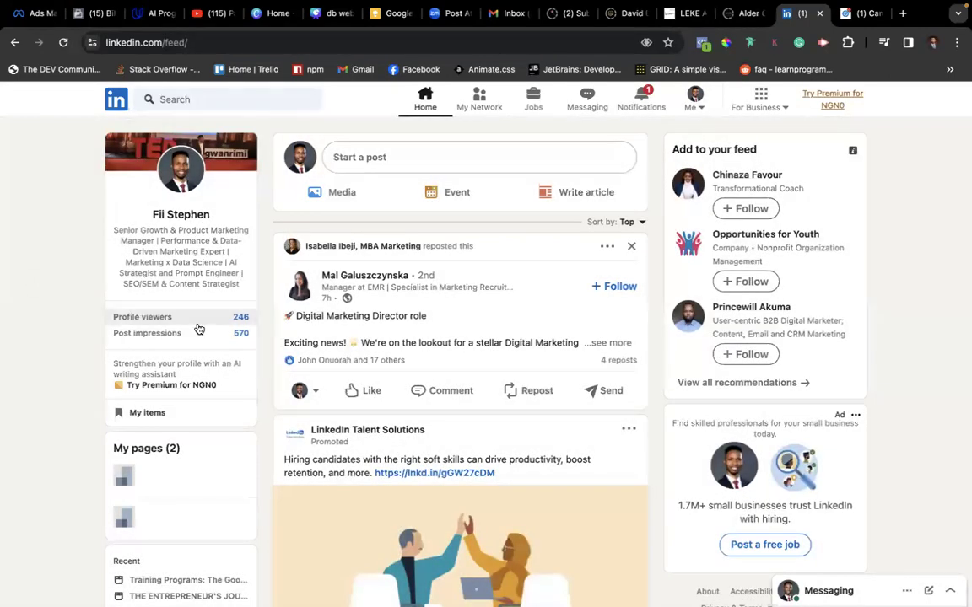
{"action": "mouse_move", "coordinate": [376, 388]}
{"action": "scroll", "coordinate": [454, 327], "scroll_direction": "down", "scroll_amount": 10}
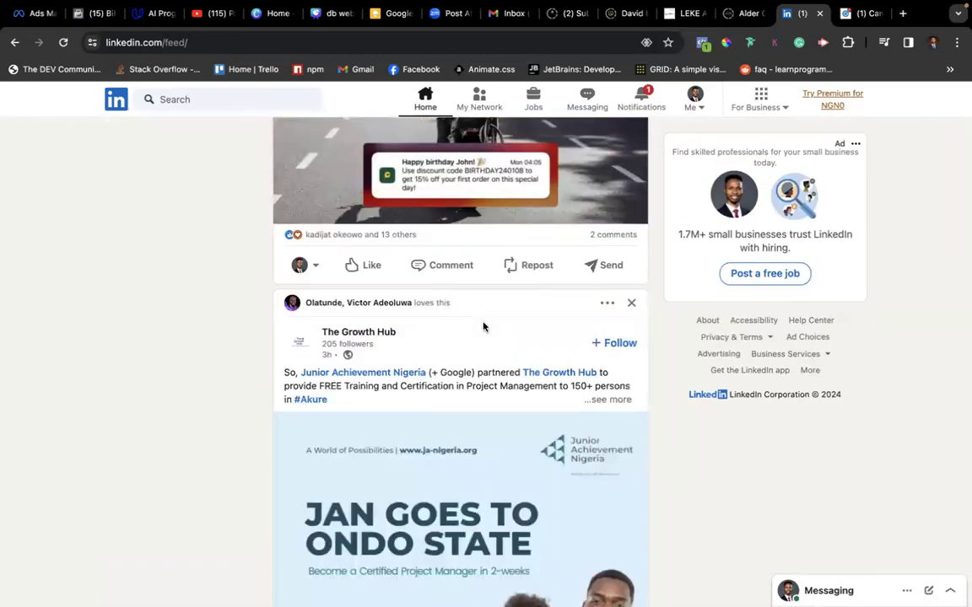
{"action": "scroll", "coordinate": [573, 245], "scroll_direction": "up", "scroll_amount": 15}
Step: Open the account's own profile and show all posts from its activity section
{"action": "left_click", "coordinate": [693, 100]}
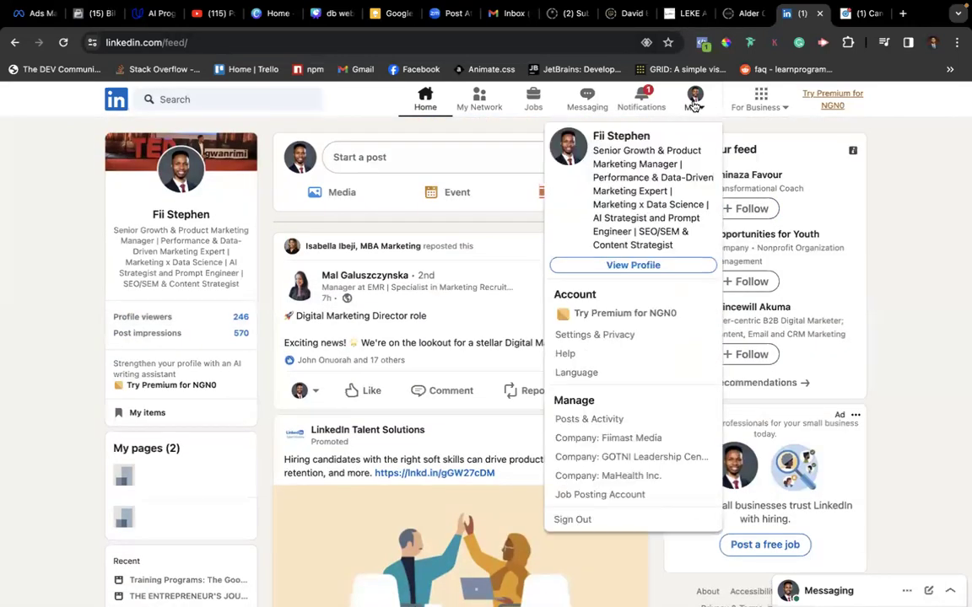
{"action": "left_click", "coordinate": [616, 264]}
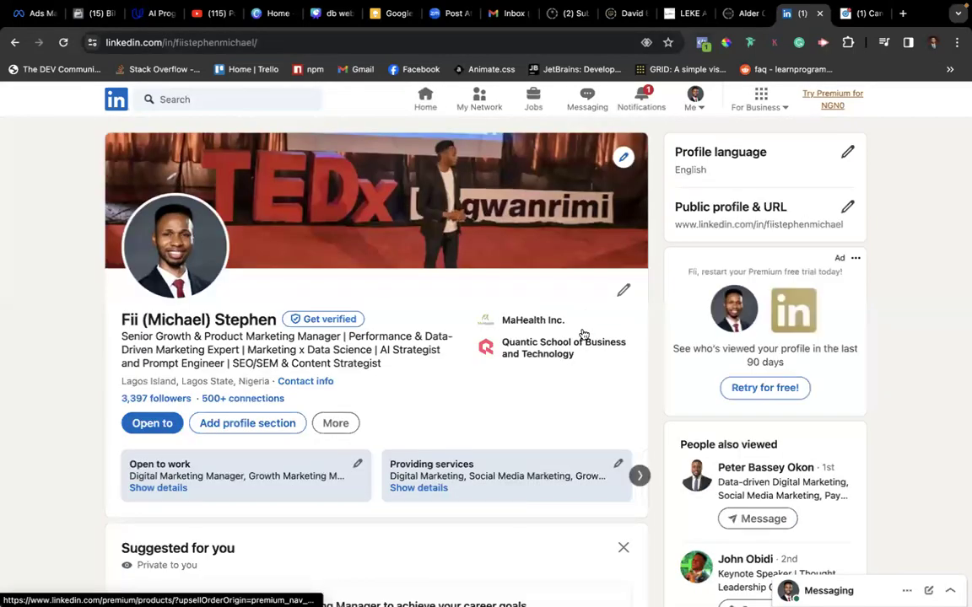
{"action": "scroll", "coordinate": [481, 394], "scroll_direction": "down", "scroll_amount": 10}
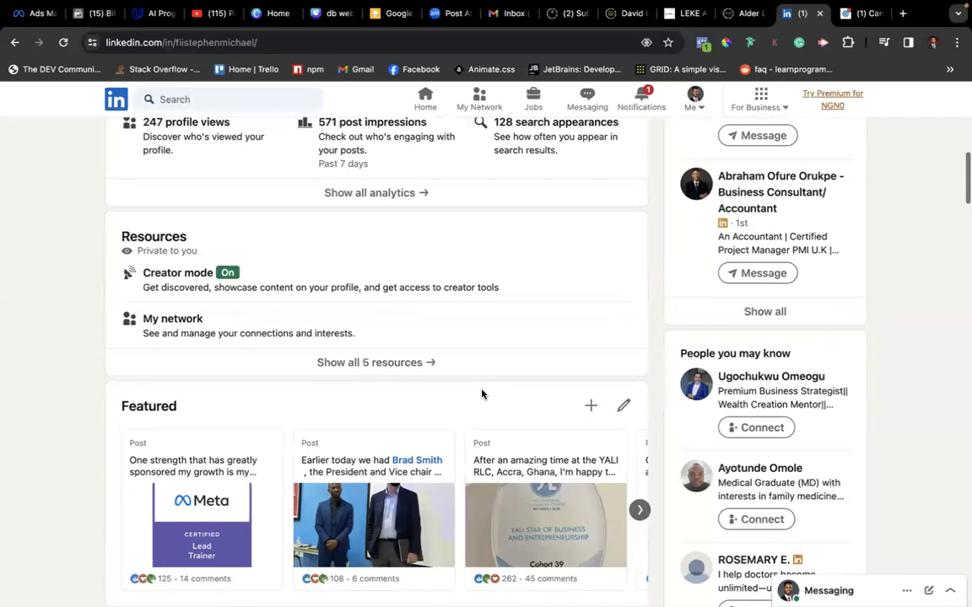
{"action": "scroll", "coordinate": [398, 379], "scroll_direction": "down", "scroll_amount": 5}
{"action": "scroll", "coordinate": [361, 376], "scroll_direction": "down", "scroll_amount": 3}
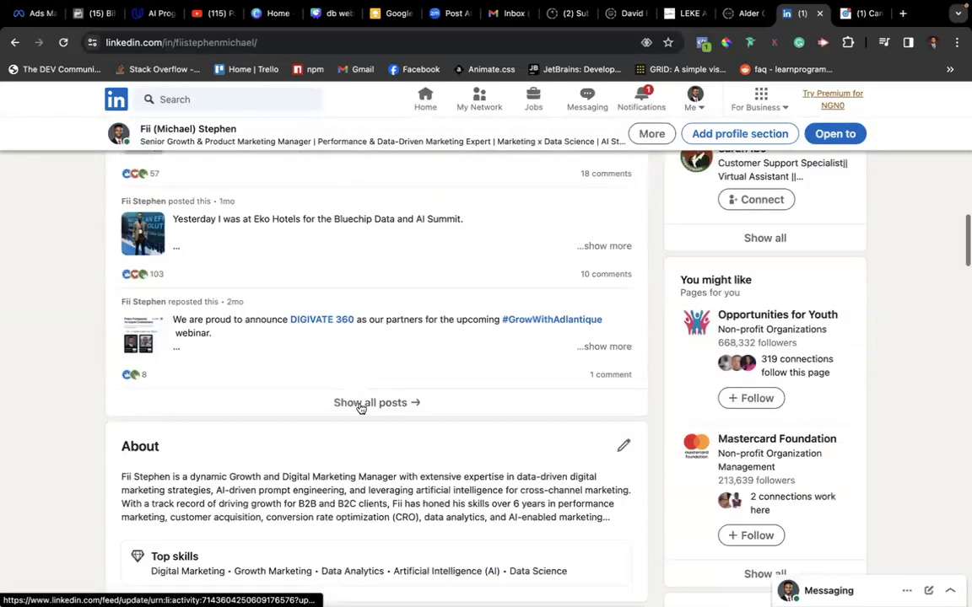
{"action": "left_click", "coordinate": [392, 396]}
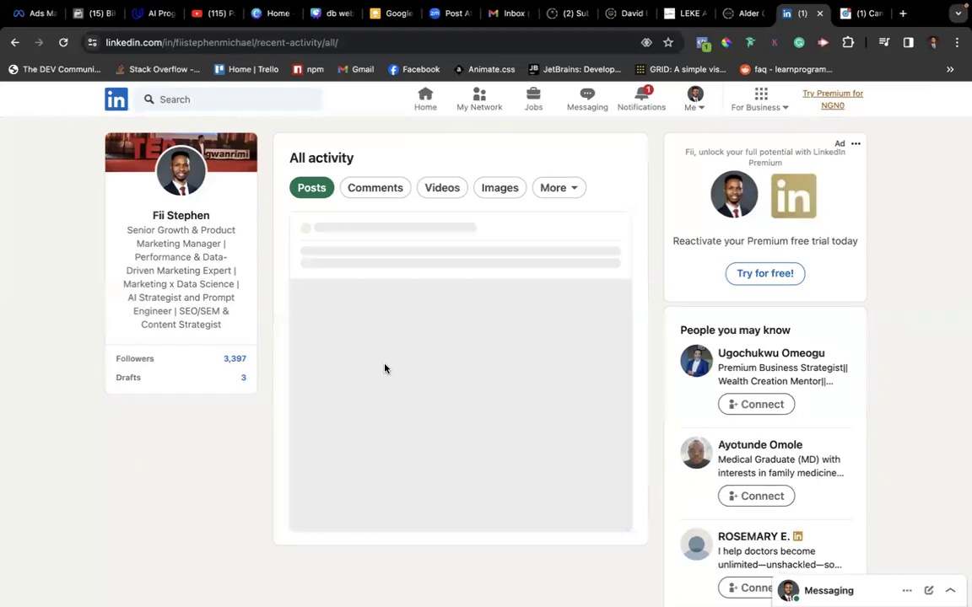
Step: Look through the profile's earlier posts and reposts, including the webinar announcement and the training event photos
{"action": "scroll", "coordinate": [381, 280], "scroll_direction": "down", "scroll_amount": 4}
{"action": "scroll", "coordinate": [381, 280], "scroll_direction": "down", "scroll_amount": 6}
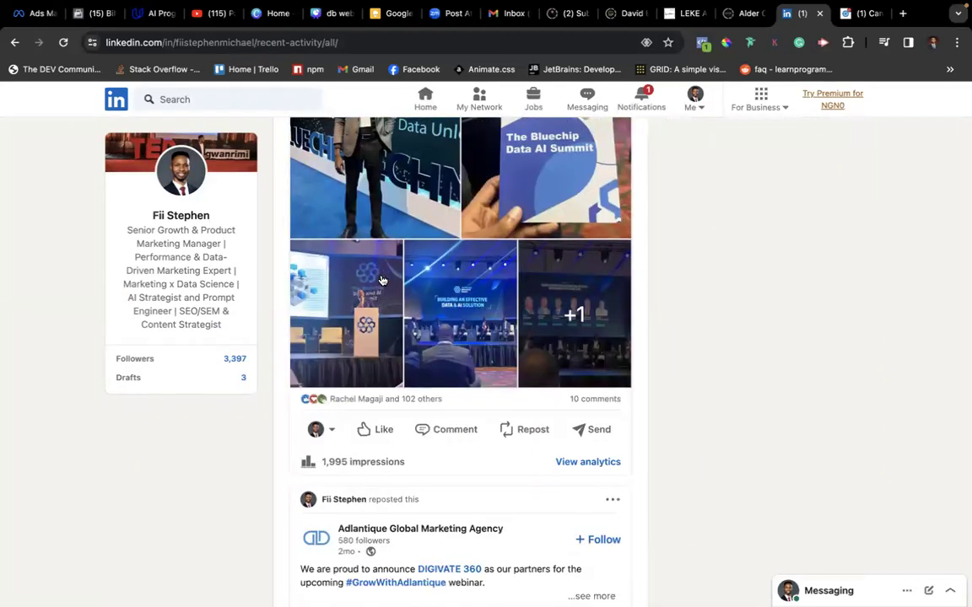
{"action": "scroll", "coordinate": [381, 280], "scroll_direction": "down", "scroll_amount": 1}
{"action": "mouse_move", "coordinate": [384, 399]}
{"action": "scroll", "coordinate": [533, 474], "scroll_direction": "down", "scroll_amount": 5}
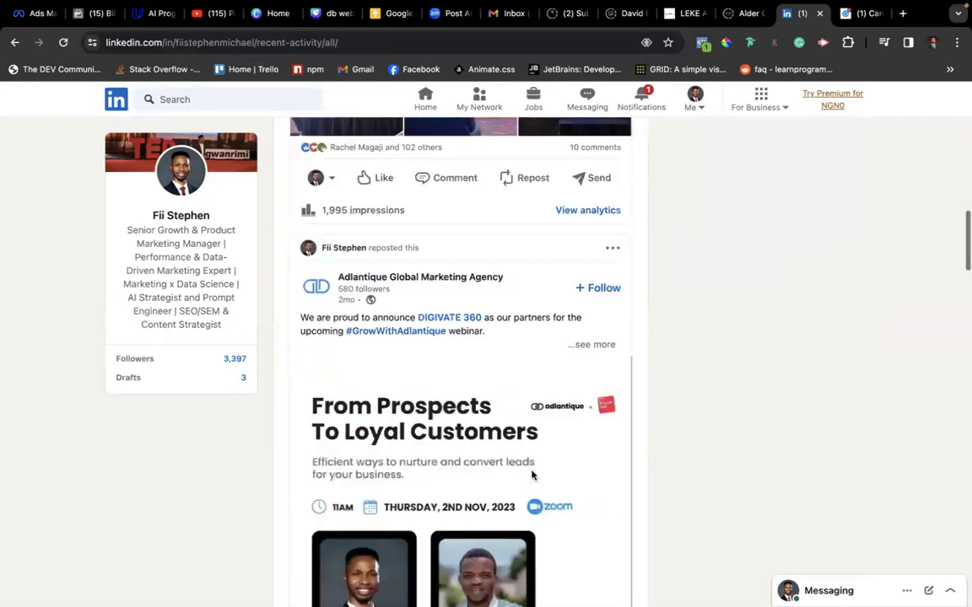
{"action": "scroll", "coordinate": [532, 477], "scroll_direction": "down", "scroll_amount": 1}
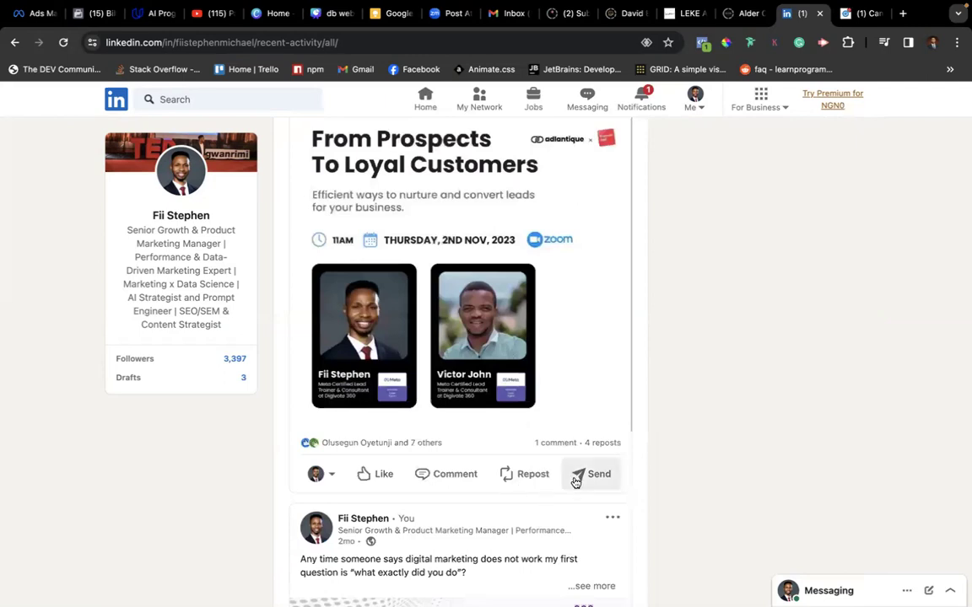
{"action": "scroll", "coordinate": [466, 481], "scroll_direction": "down", "scroll_amount": 2}
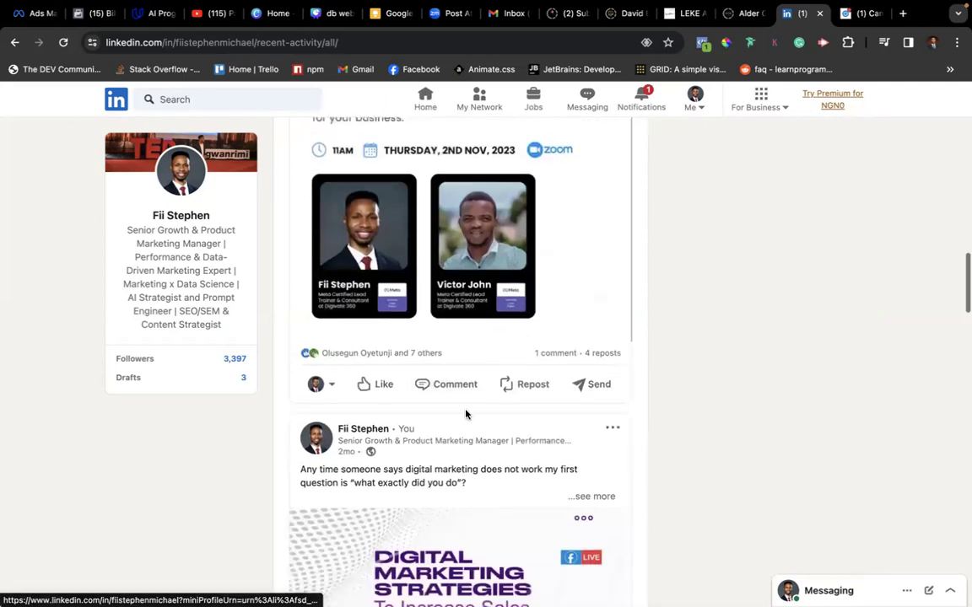
{"action": "scroll", "coordinate": [462, 392], "scroll_direction": "down", "scroll_amount": 15}
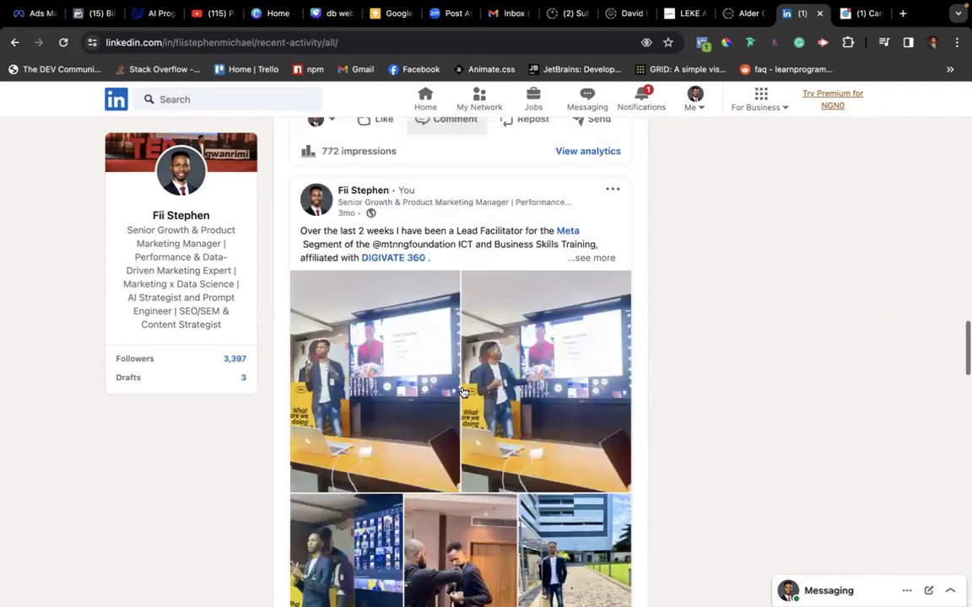
{"action": "scroll", "coordinate": [494, 493], "scroll_direction": "down", "scroll_amount": 1}
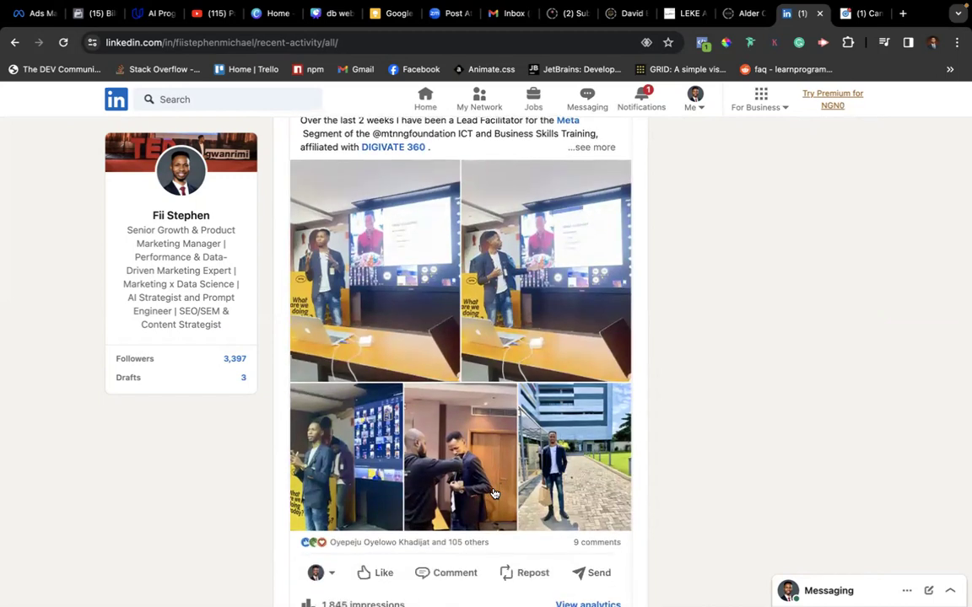
Step: Expand the post about the ICT and Business Skills Training and examine its full text, photos and engagement
{"action": "scroll", "coordinate": [472, 211], "scroll_direction": "up", "scroll_amount": 1}
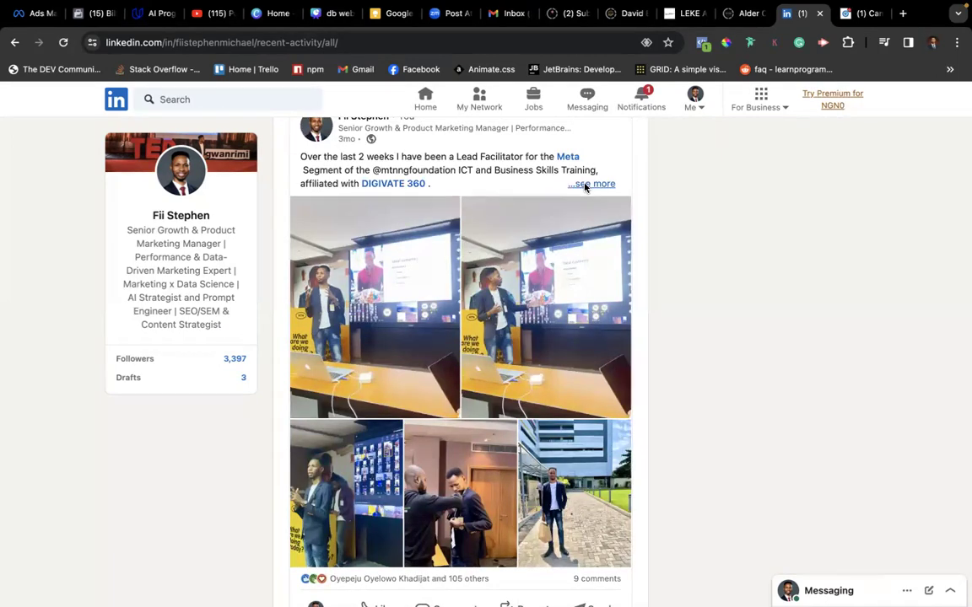
{"action": "left_click", "coordinate": [585, 185]}
{"action": "scroll", "coordinate": [585, 187], "scroll_direction": "down", "scroll_amount": 3}
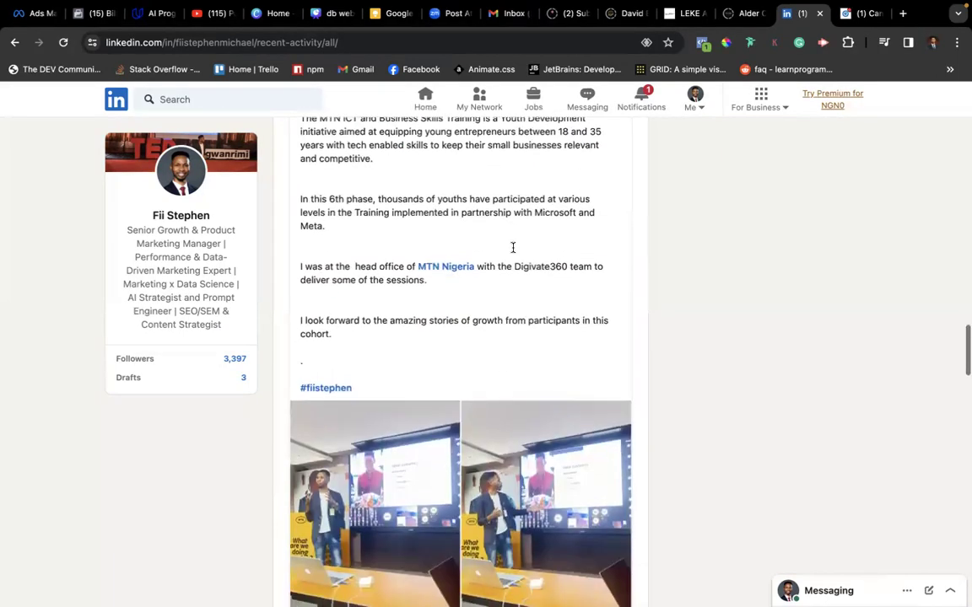
{"action": "scroll", "coordinate": [399, 540], "scroll_direction": "down", "scroll_amount": 1}
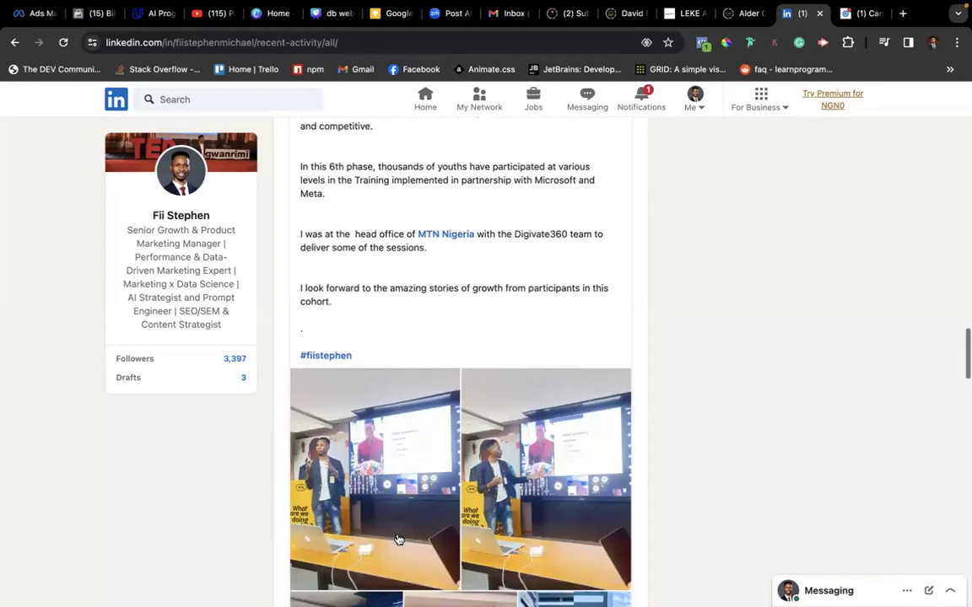
{"action": "scroll", "coordinate": [399, 539], "scroll_direction": "down", "scroll_amount": 3}
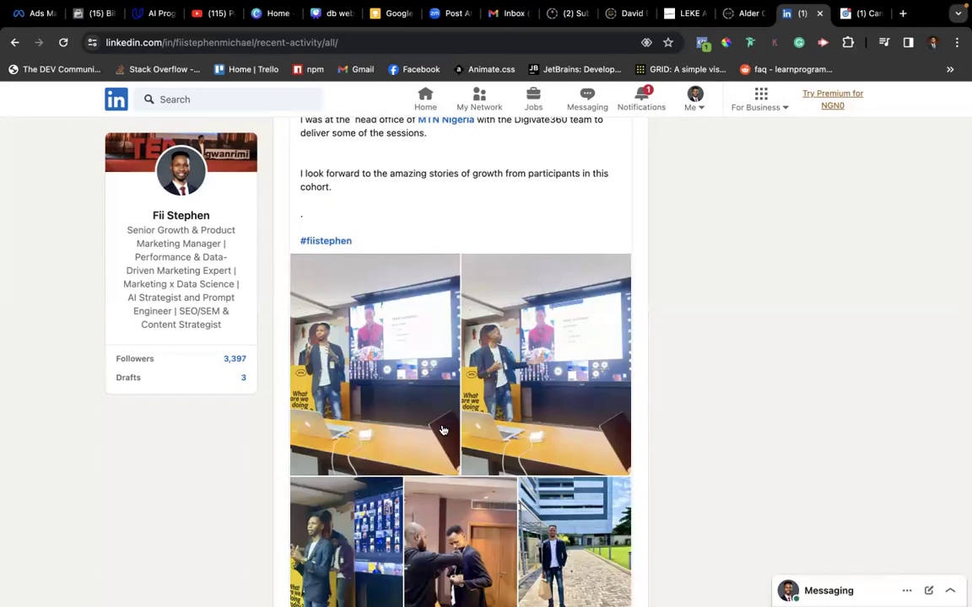
{"action": "scroll", "coordinate": [552, 435], "scroll_direction": "down", "scroll_amount": 2}
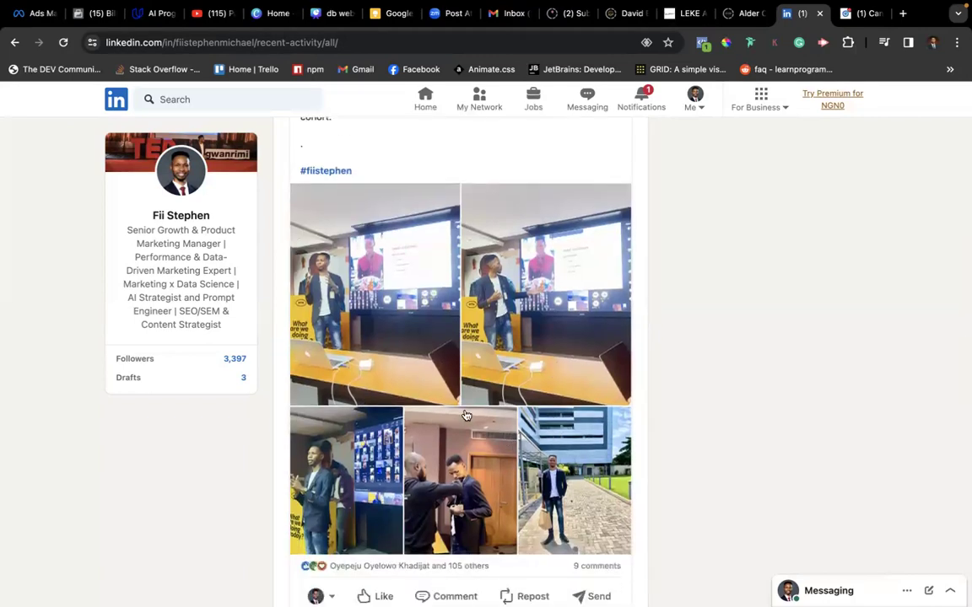
{"action": "scroll", "coordinate": [463, 443], "scroll_direction": "down", "scroll_amount": 3}
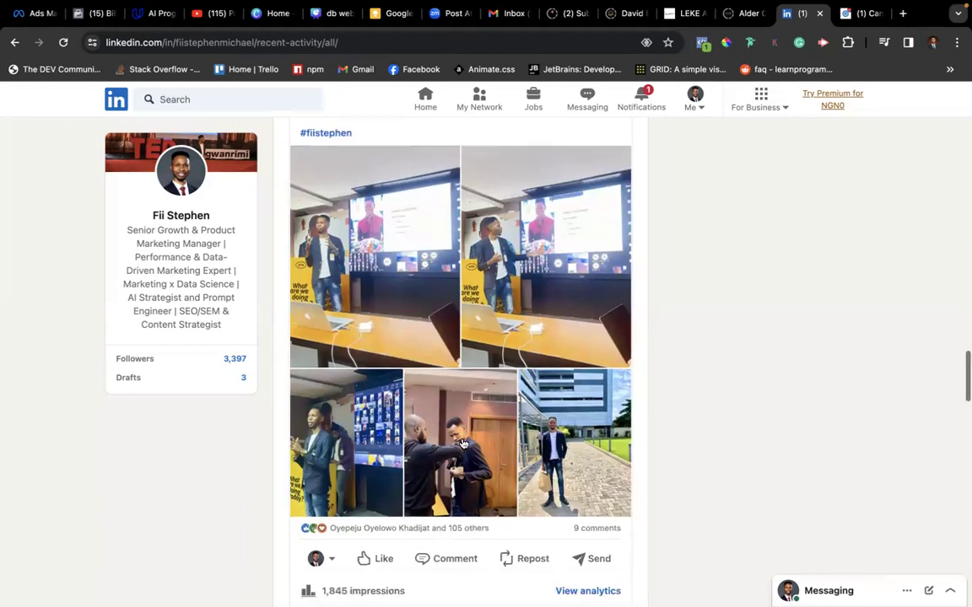
{"action": "mouse_move", "coordinate": [348, 503]}
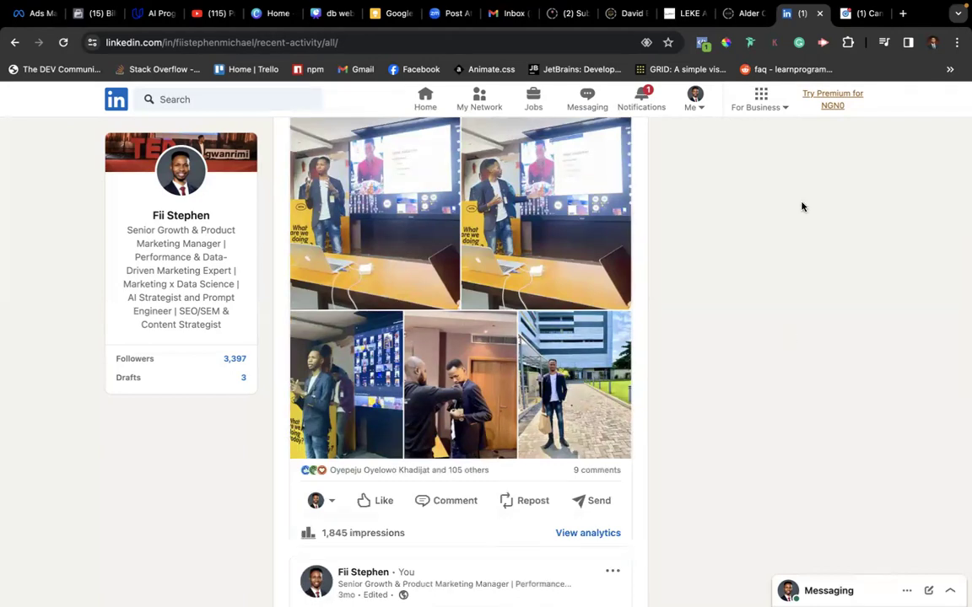
Step: Start creating a company page from the For Business list
{"action": "left_click", "coordinate": [762, 103]}
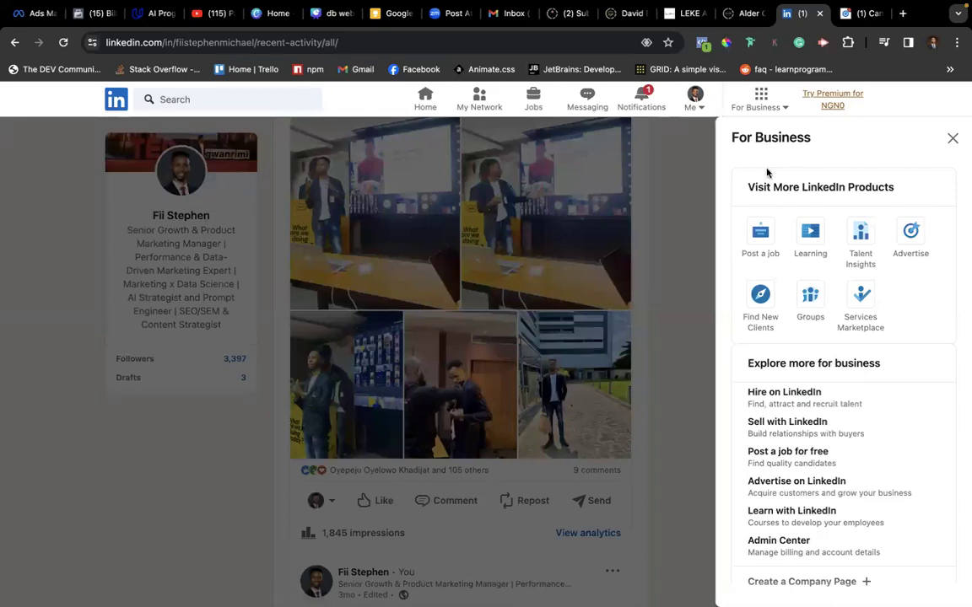
{"action": "left_click", "coordinate": [762, 103]}
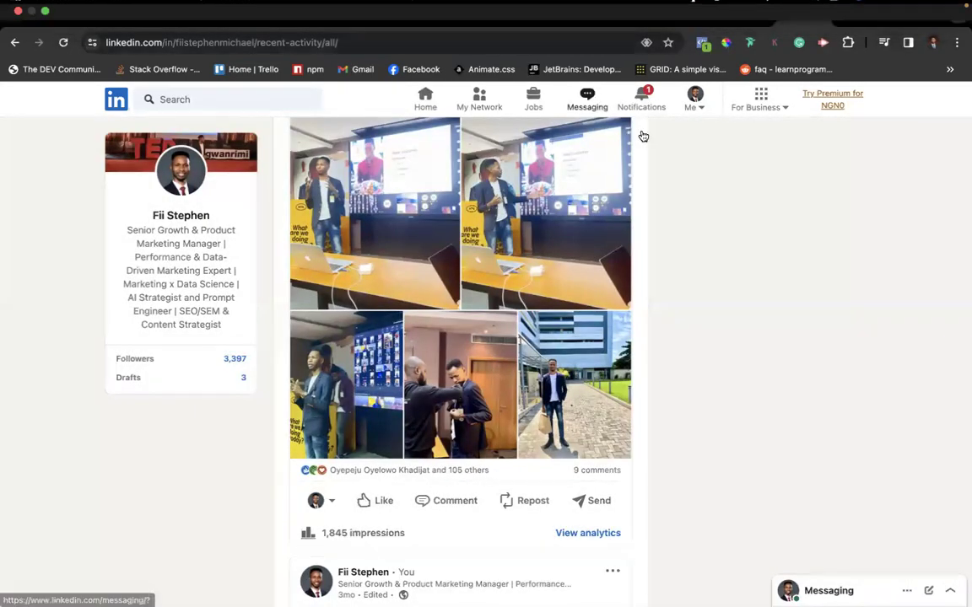
{"action": "left_click", "coordinate": [767, 103]}
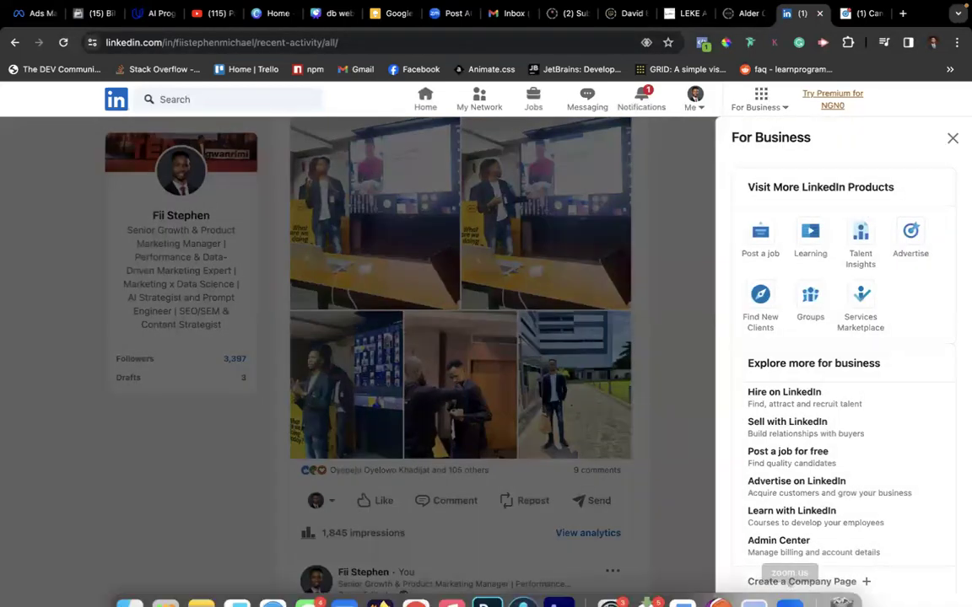
{"action": "scroll", "coordinate": [810, 510], "scroll_direction": "down", "scroll_amount": 1}
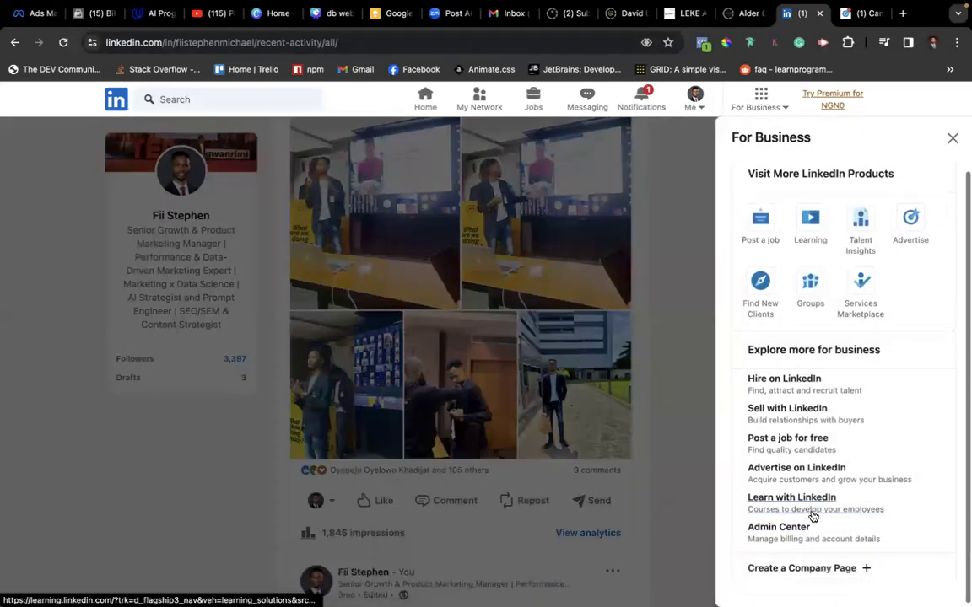
{"action": "left_click", "coordinate": [801, 572]}
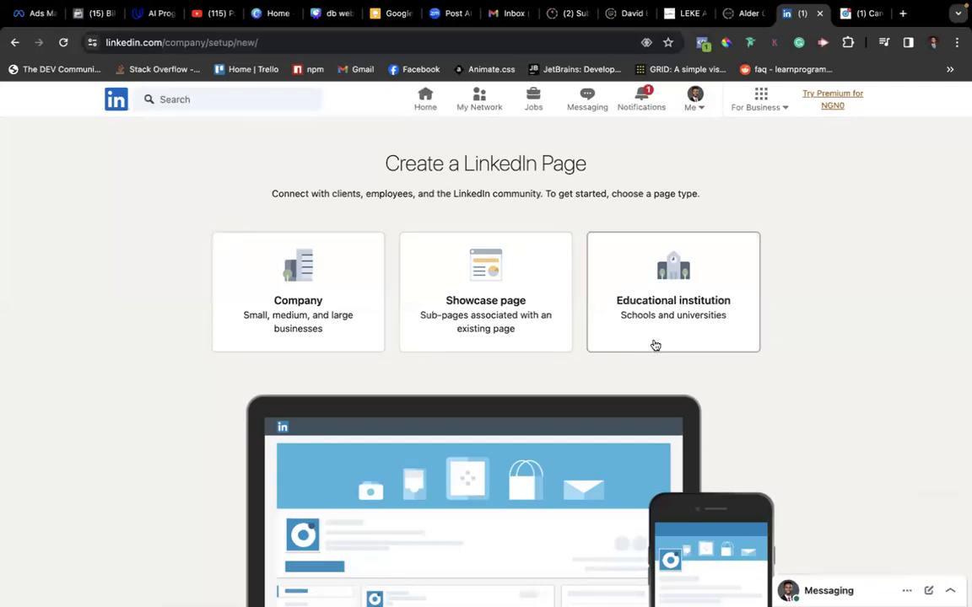
Step: Examine the available LinkedIn page types: Company, Showcase page and Educational institution
{"action": "scroll", "coordinate": [654, 344], "scroll_direction": "down", "scroll_amount": 2}
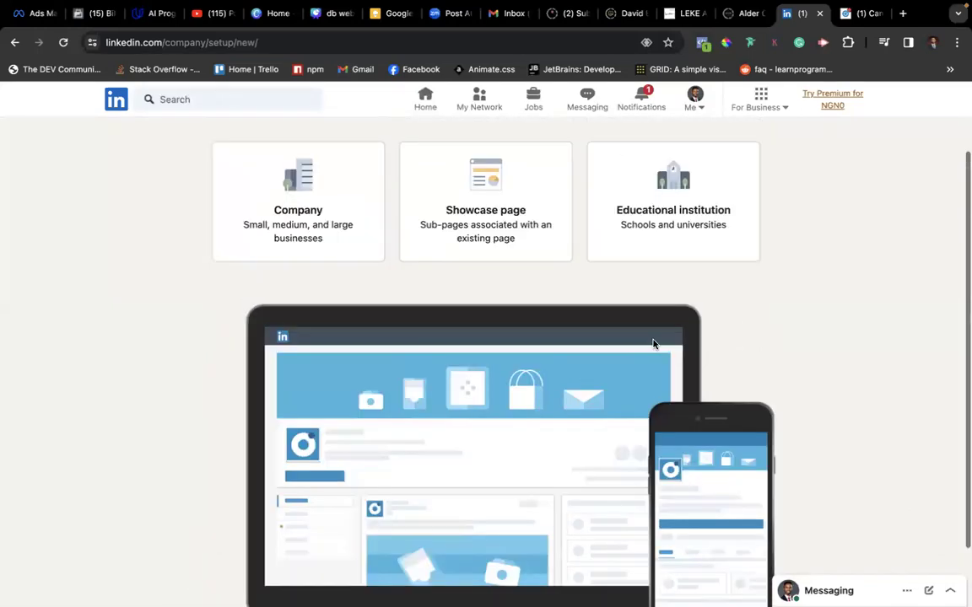
{"action": "scroll", "coordinate": [652, 343], "scroll_direction": "up", "scroll_amount": 1}
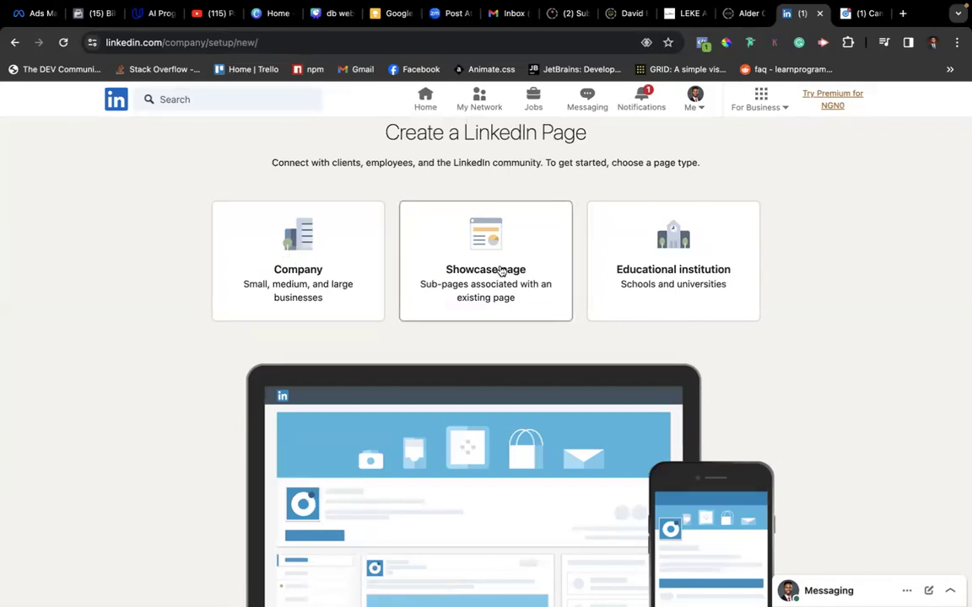
{"action": "scroll", "coordinate": [530, 270], "scroll_direction": "up", "scroll_amount": 1}
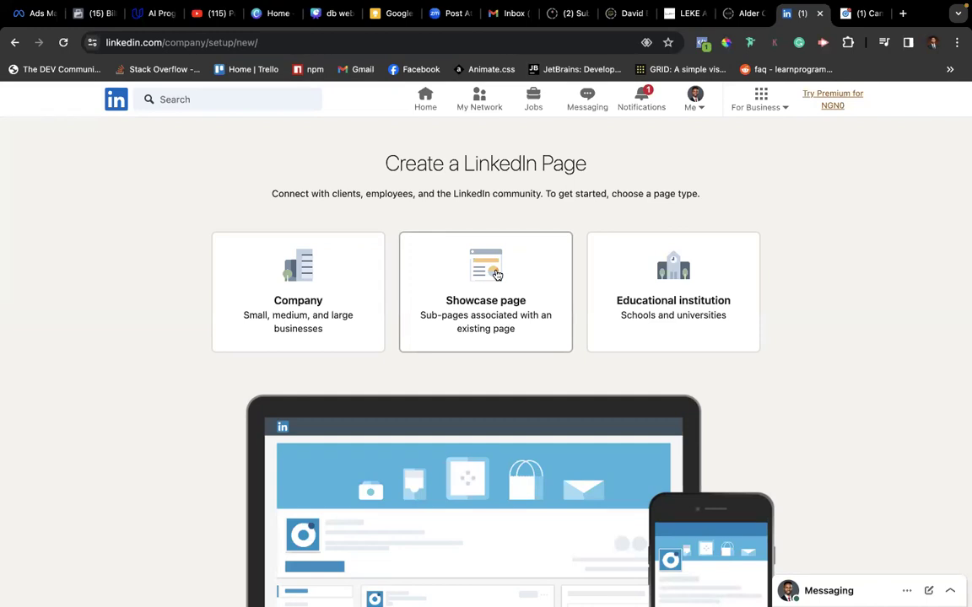
Step: Look up search suggestions for "mckinsey" and check the related company and affiliated pages
{"action": "left_click", "coordinate": [244, 100]}
{"action": "type", "text": "mckinsey"}
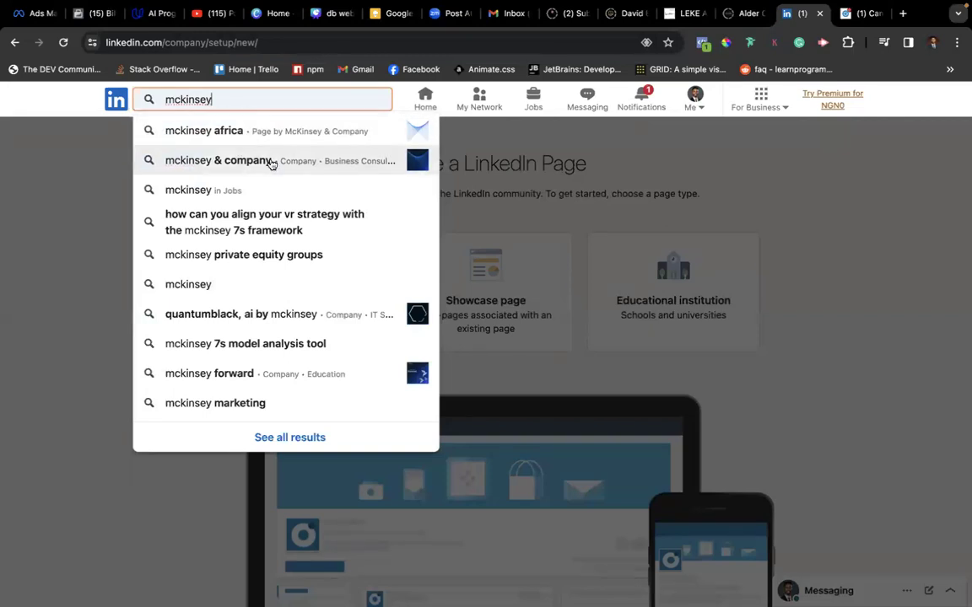
{"action": "left_click", "coordinate": [520, 217]}
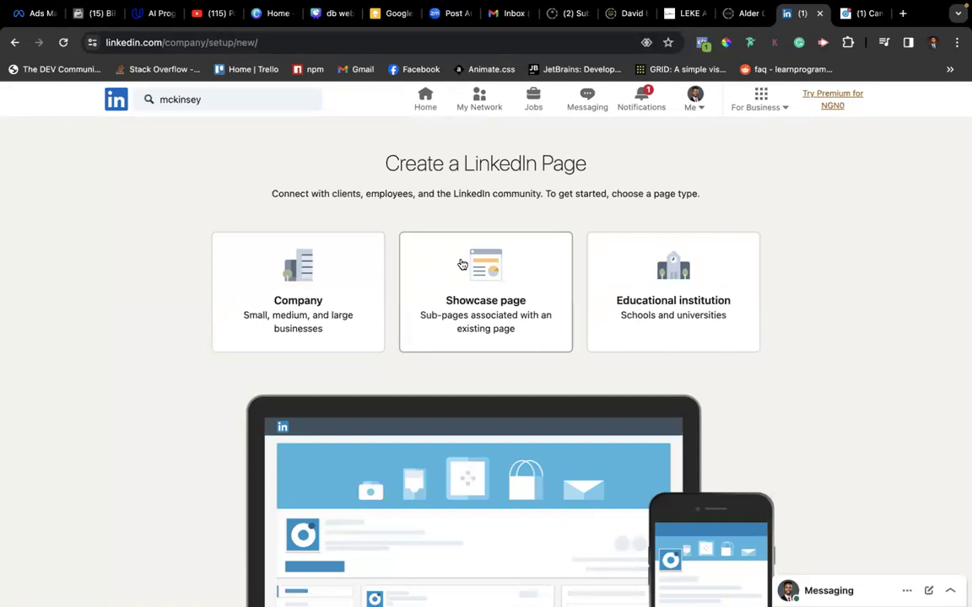
{"action": "left_click", "coordinate": [158, 98]}
{"action": "key", "text": "super+a"}
{"action": "type", "text": "nigeria"}
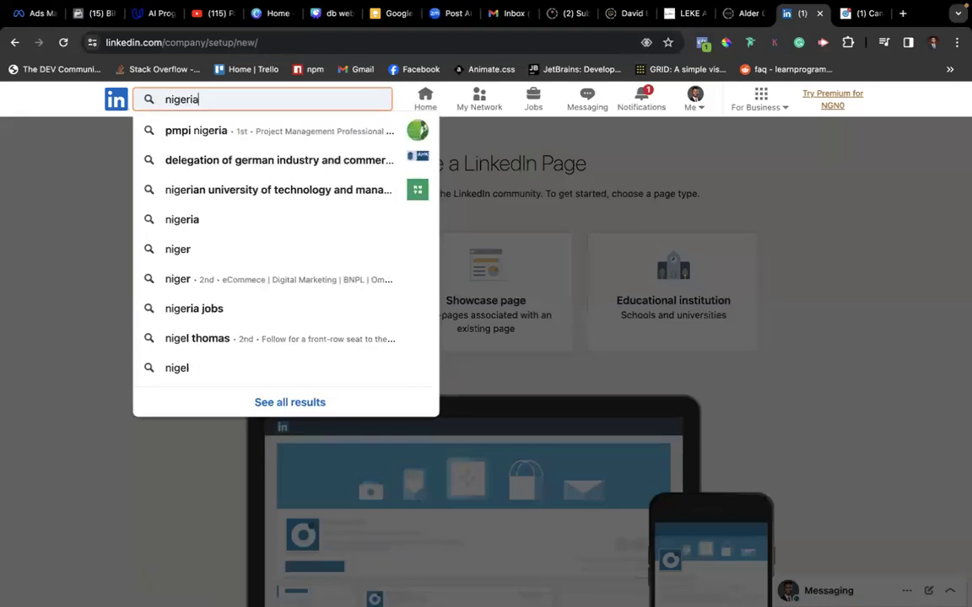
{"action": "key", "text": "BackSpace"}
{"action": "key", "text": "BackSpace"}
{"action": "key", "text": "BackSpace"}
{"action": "key", "text": "BackSpace"}
{"action": "key", "text": "BackSpace"}
{"action": "key", "text": "BackSpace"}
{"action": "key", "text": "BackSpace"}
{"action": "left_click", "coordinate": [572, 189]}
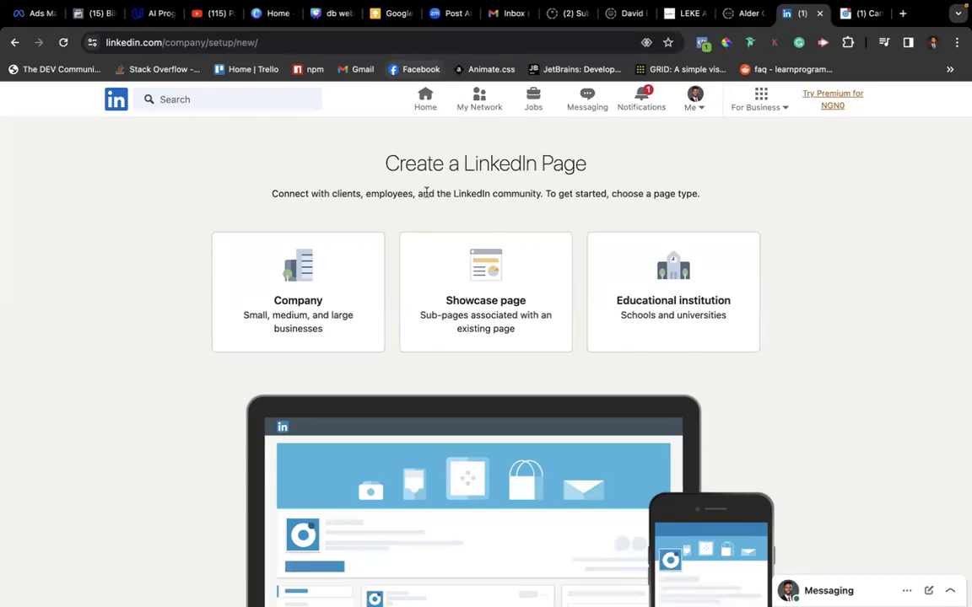
Step: Search for "dangote" and open the company page of Dangote Cement Plc
{"action": "left_click", "coordinate": [222, 100]}
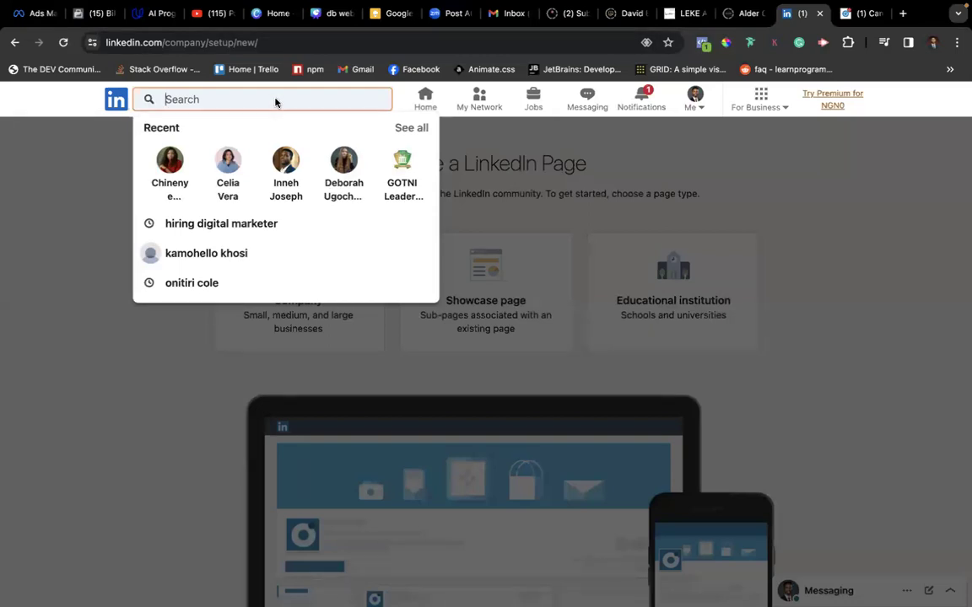
{"action": "type", "text": "daN"}
{"action": "key", "text": "BackSpace"}
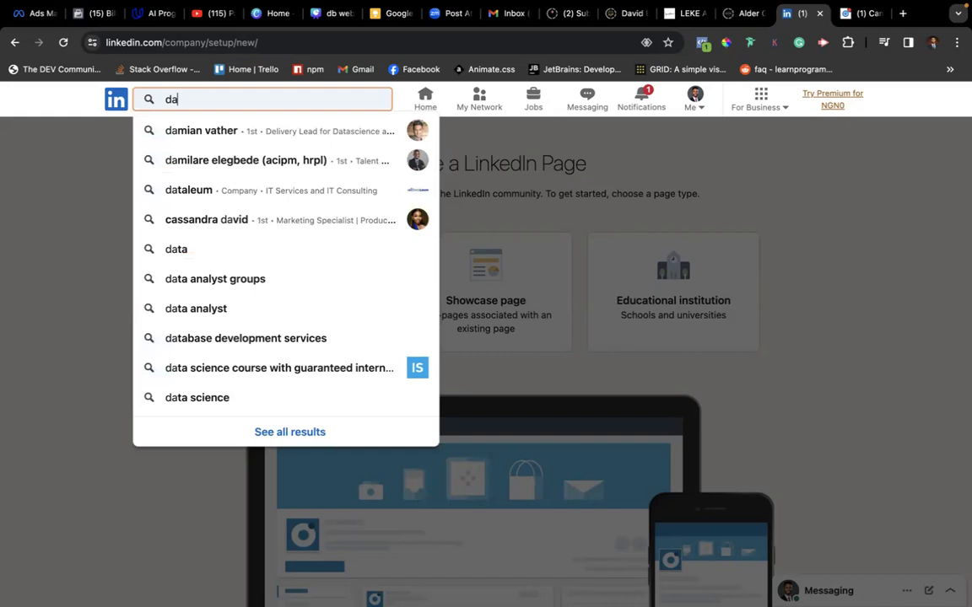
{"action": "type", "text": "ngote"}
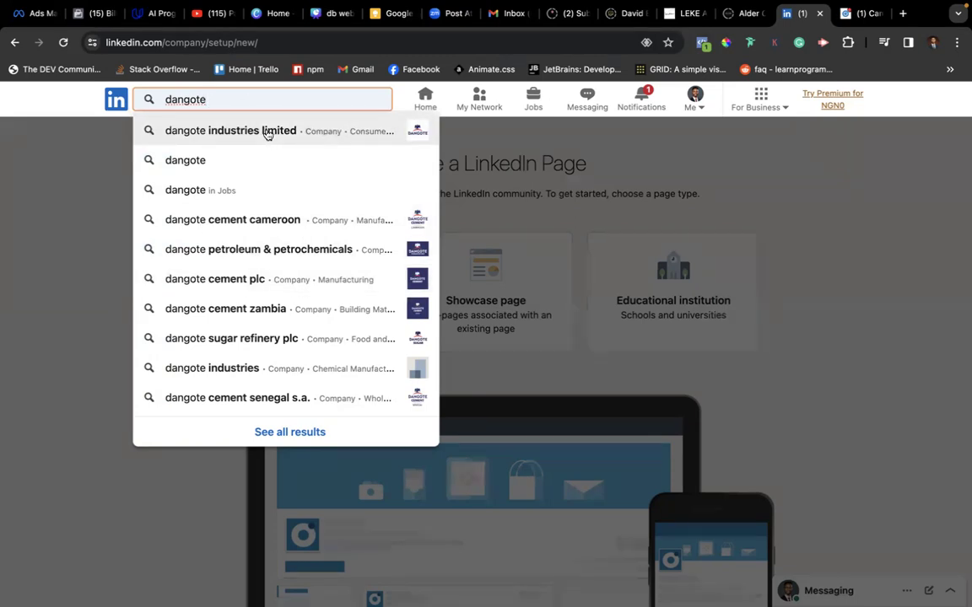
{"action": "right_click", "coordinate": [210, 279]}
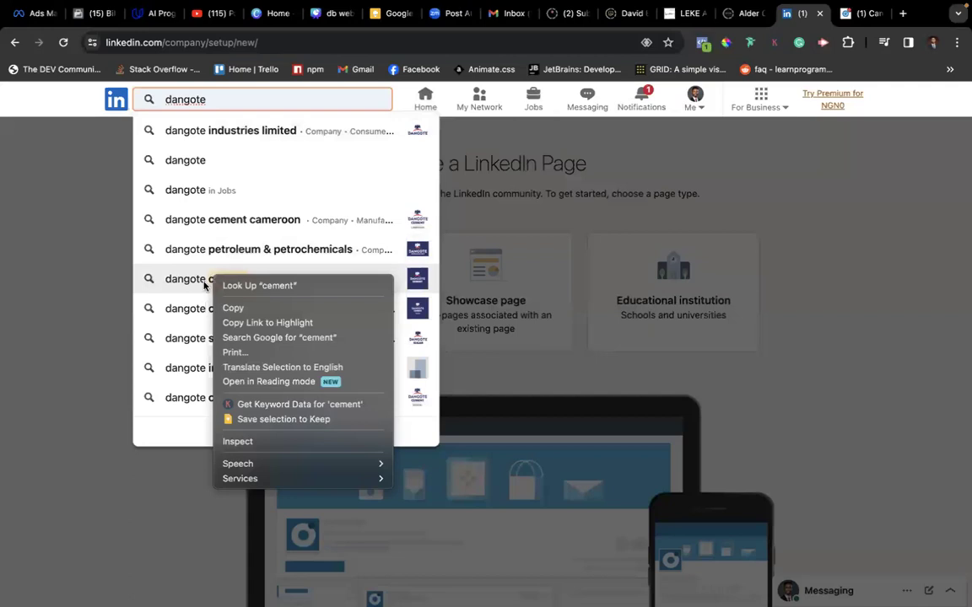
{"action": "key", "text": "Escape"}
{"action": "left_click", "coordinate": [205, 281]}
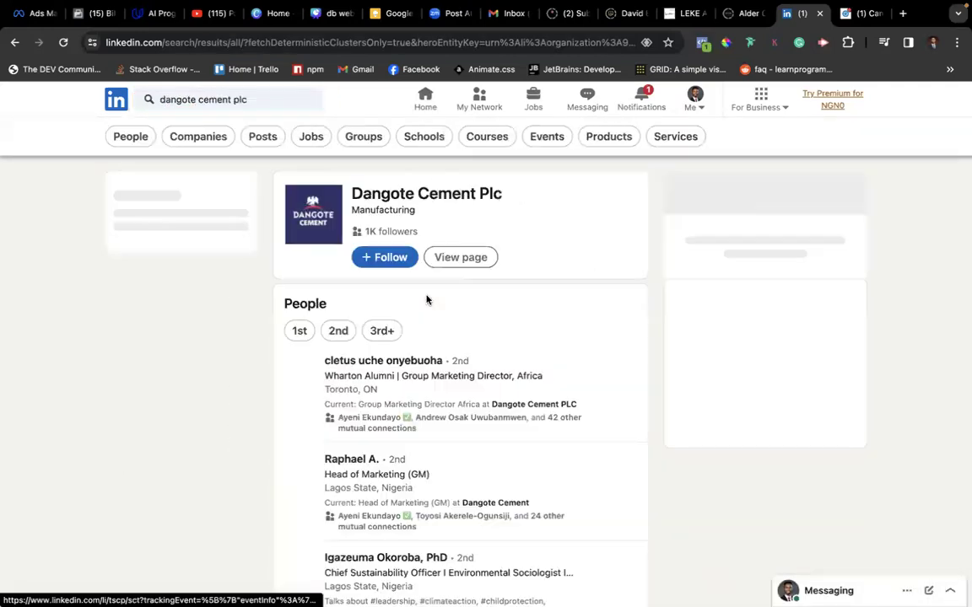
{"action": "left_click", "coordinate": [426, 197]}
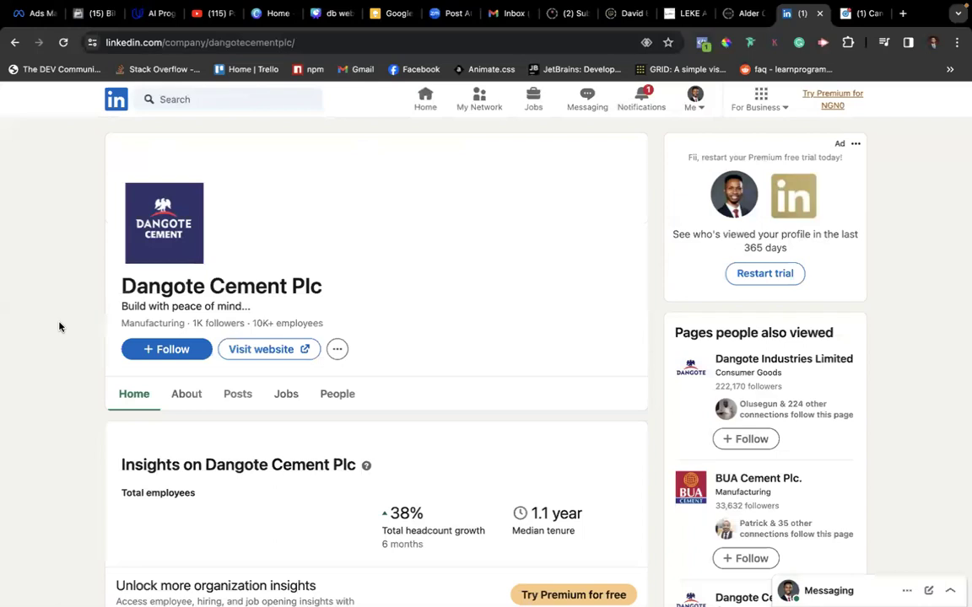
Step: Examine the Dangote Cement Plc page's header, employee insights and related pages people also viewed or follow
{"action": "scroll", "coordinate": [59, 327], "scroll_direction": "down", "scroll_amount": 2}
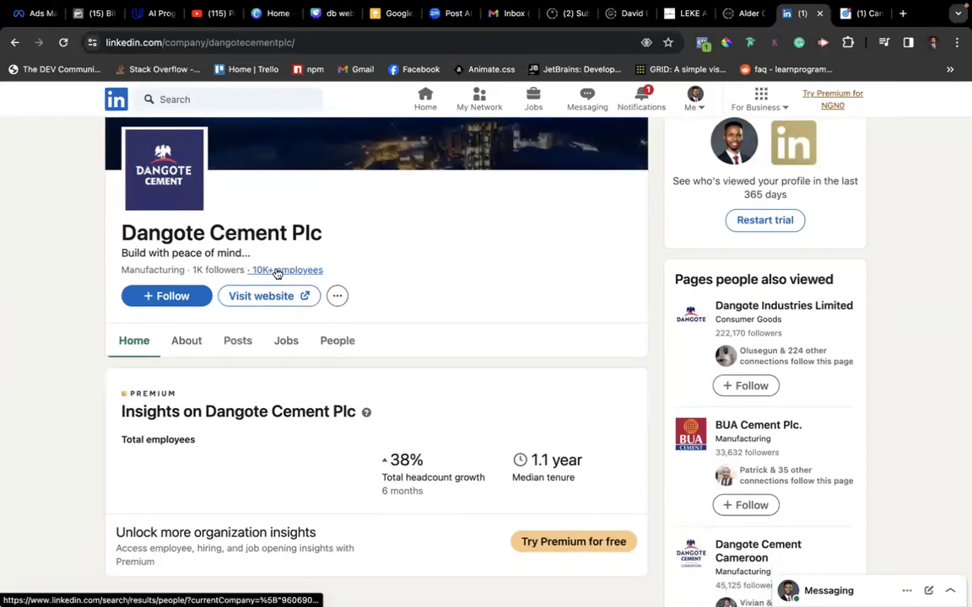
{"action": "scroll", "coordinate": [416, 251], "scroll_direction": "down", "scroll_amount": 3}
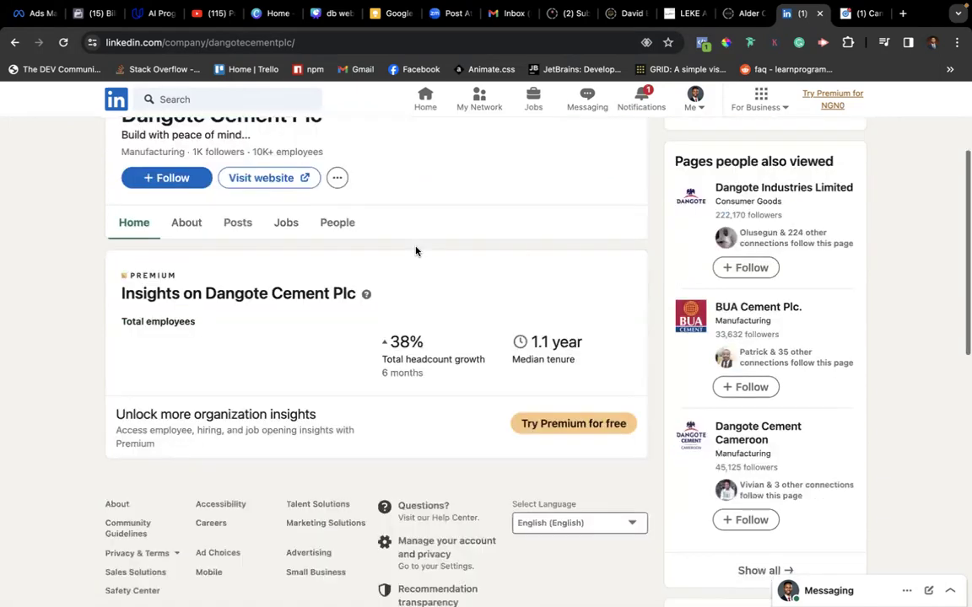
{"action": "scroll", "coordinate": [416, 247], "scroll_direction": "down", "scroll_amount": 1}
{"action": "scroll", "coordinate": [421, 221], "scroll_direction": "up", "scroll_amount": 1}
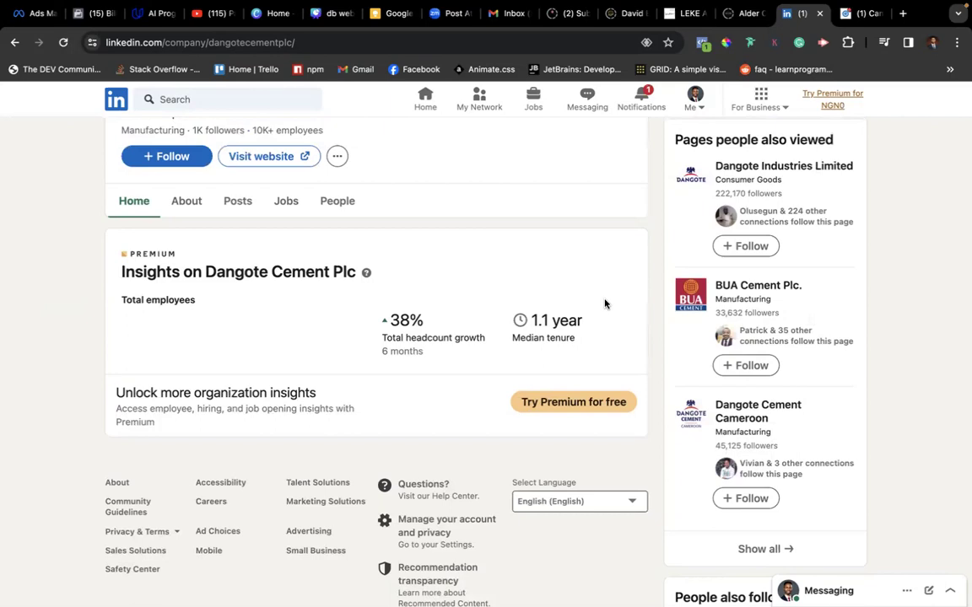
{"action": "scroll", "coordinate": [605, 304], "scroll_direction": "down", "scroll_amount": 5}
{"action": "scroll", "coordinate": [603, 281], "scroll_direction": "down", "scroll_amount": 2}
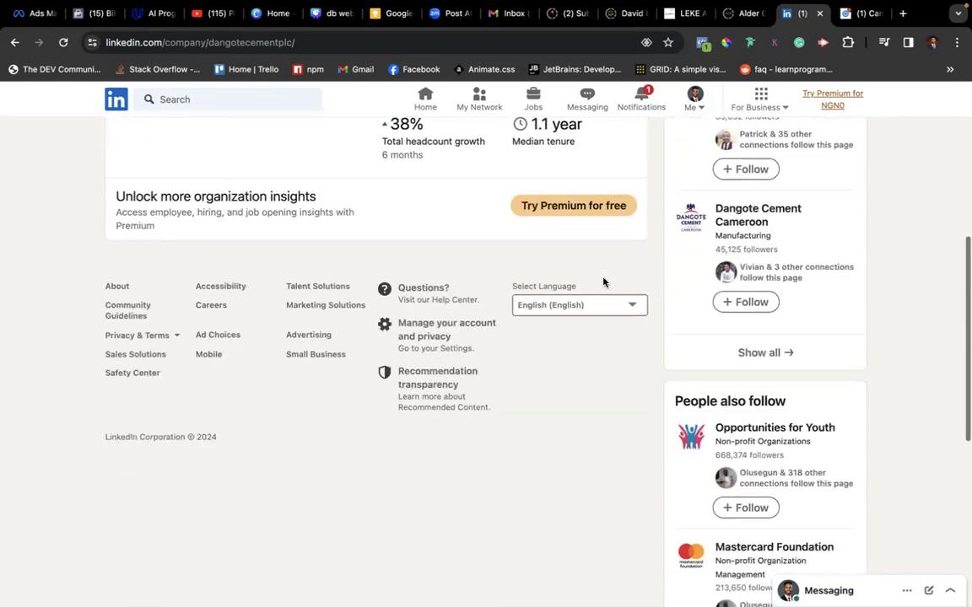
{"action": "scroll", "coordinate": [579, 269], "scroll_direction": "up", "scroll_amount": 10}
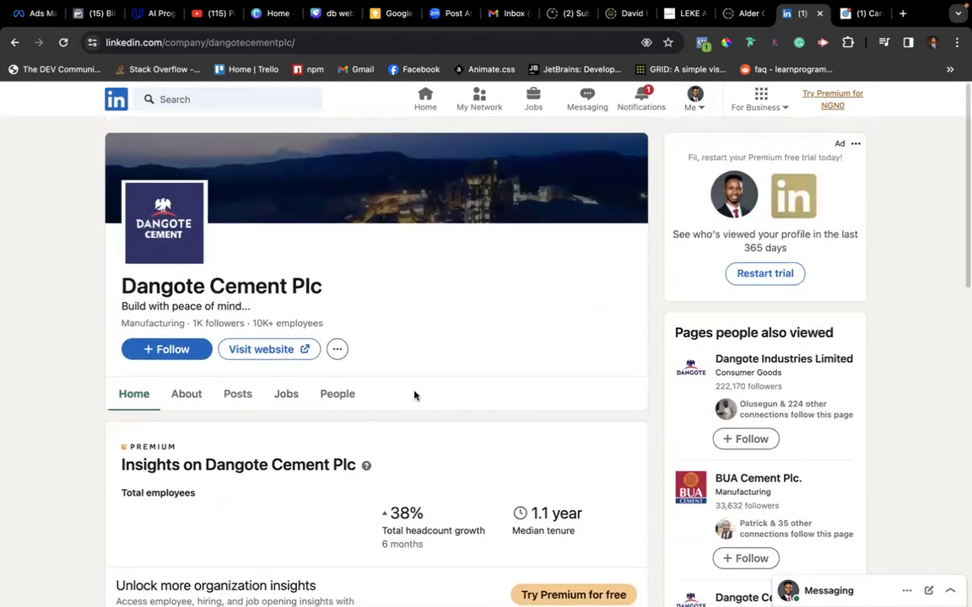
{"action": "scroll", "coordinate": [322, 494], "scroll_direction": "down", "scroll_amount": 1}
{"action": "scroll", "coordinate": [322, 494], "scroll_direction": "down", "scroll_amount": 1}
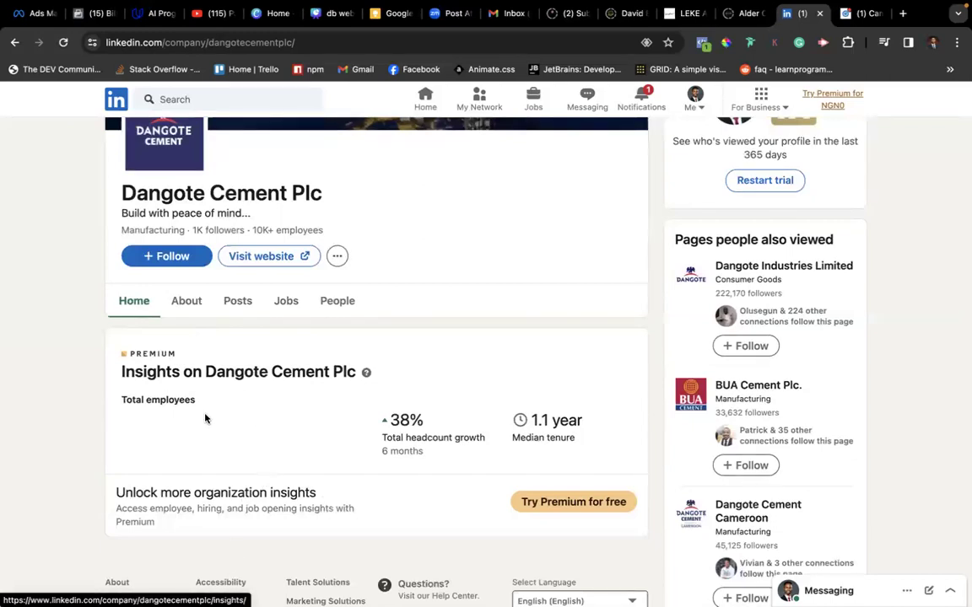
Step: View Dangote Cement Plc's About information, including the overview, website, industry and company size
{"action": "left_click", "coordinate": [186, 306]}
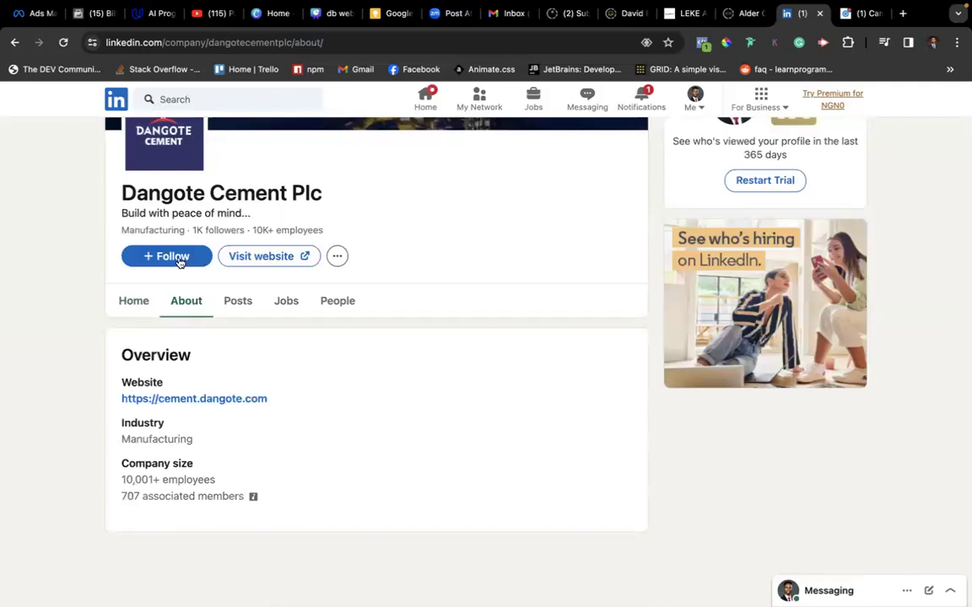
{"action": "scroll", "coordinate": [238, 442], "scroll_direction": "down", "scroll_amount": 2}
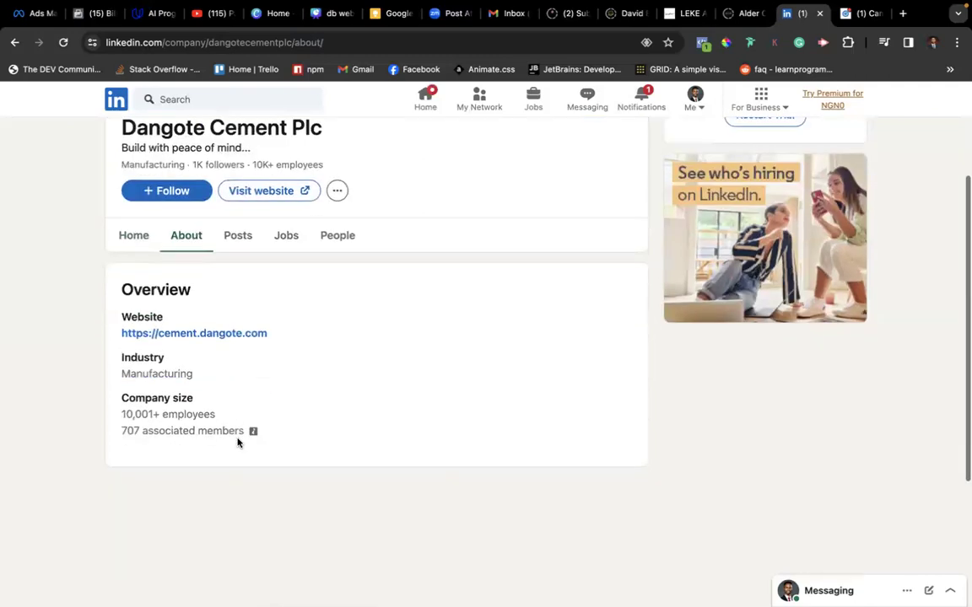
{"action": "scroll", "coordinate": [238, 443], "scroll_direction": "up", "scroll_amount": 3}
{"action": "scroll", "coordinate": [253, 430], "scroll_direction": "up", "scroll_amount": 2}
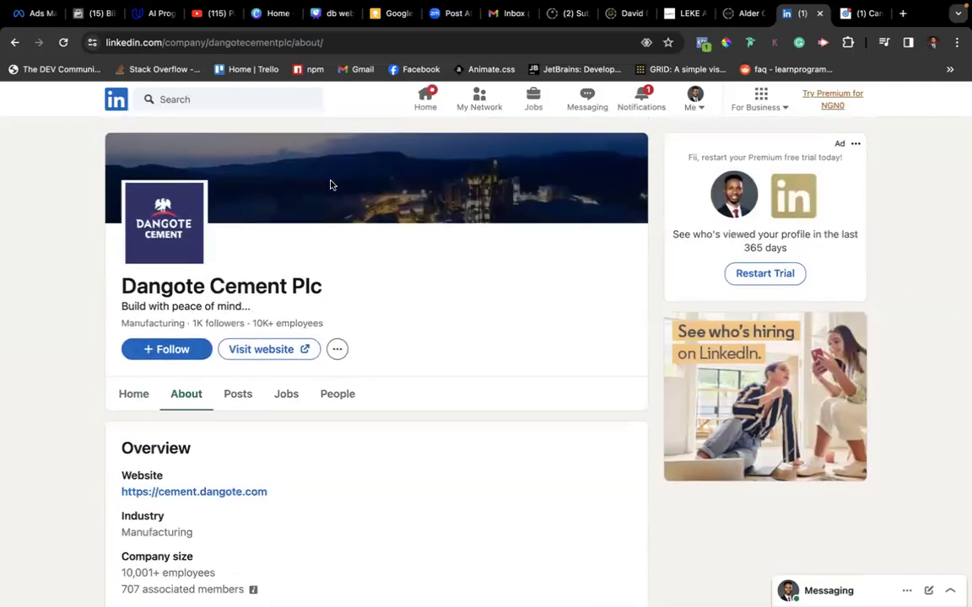
Step: Return to the LinkedIn page type selection and start a new Company page
{"action": "left_click", "coordinate": [15, 44]}
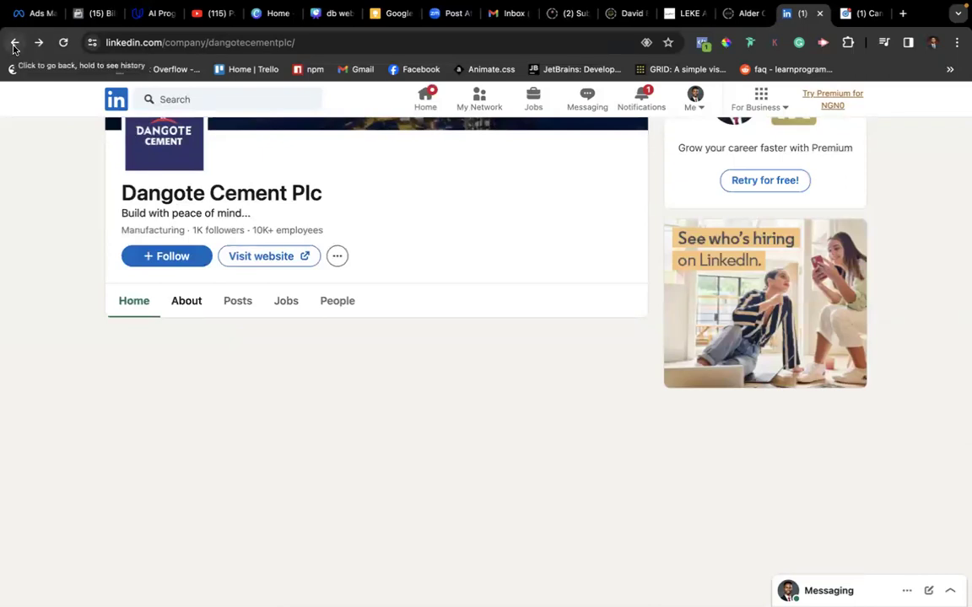
{"action": "left_click", "coordinate": [13, 44]}
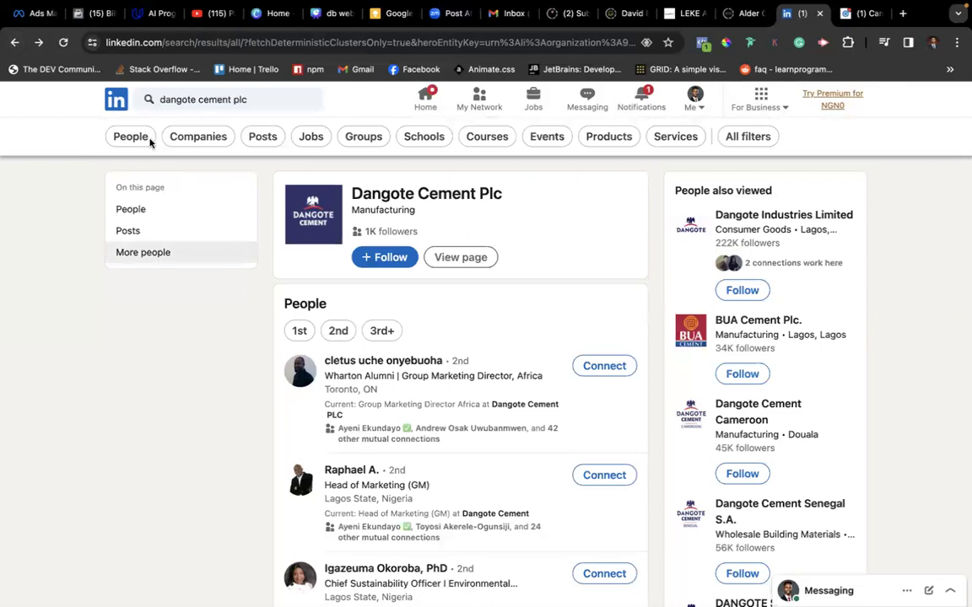
{"action": "left_click", "coordinate": [15, 44]}
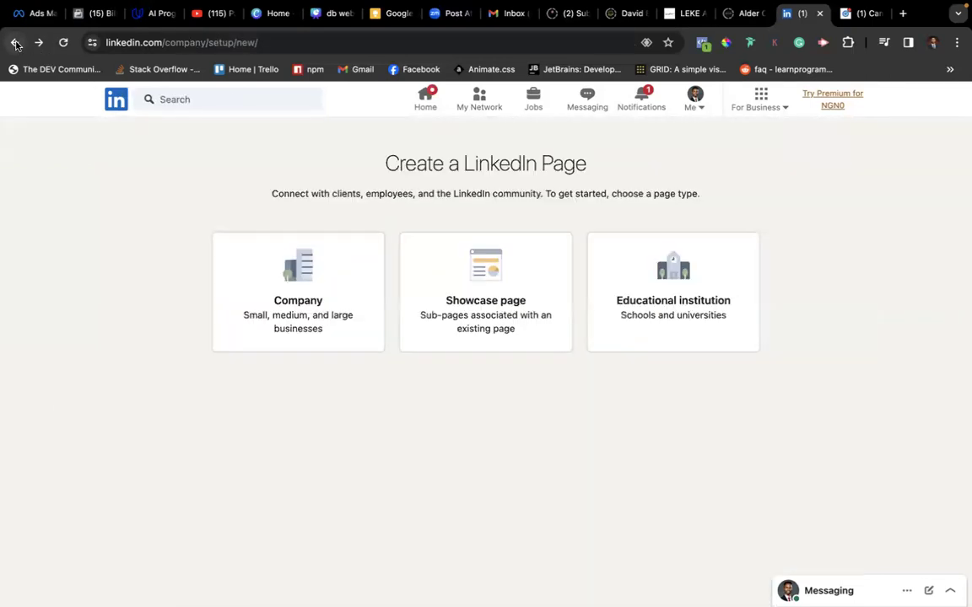
{"action": "scroll", "coordinate": [464, 354], "scroll_direction": "down", "scroll_amount": 1}
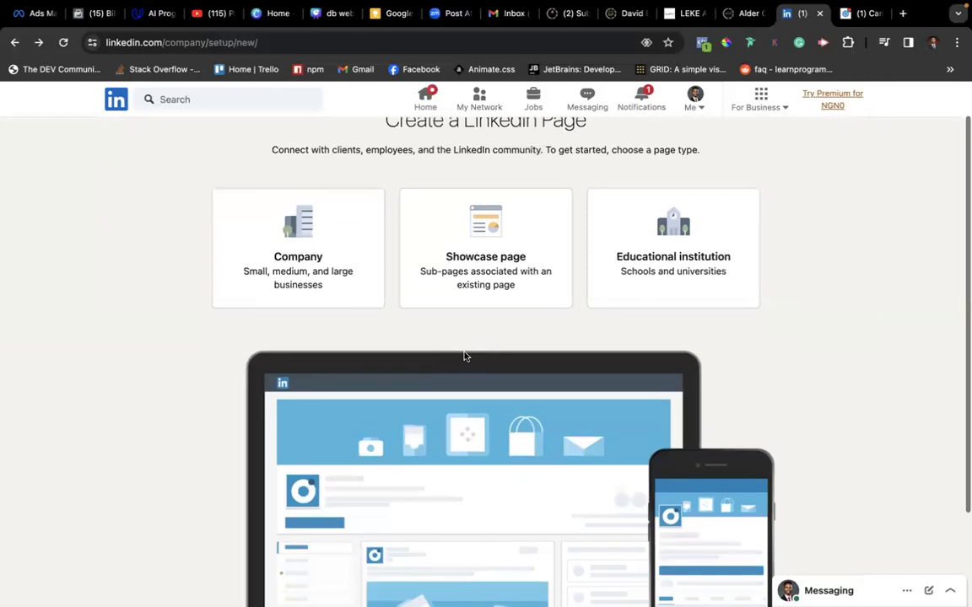
{"action": "left_click", "coordinate": [311, 243]}
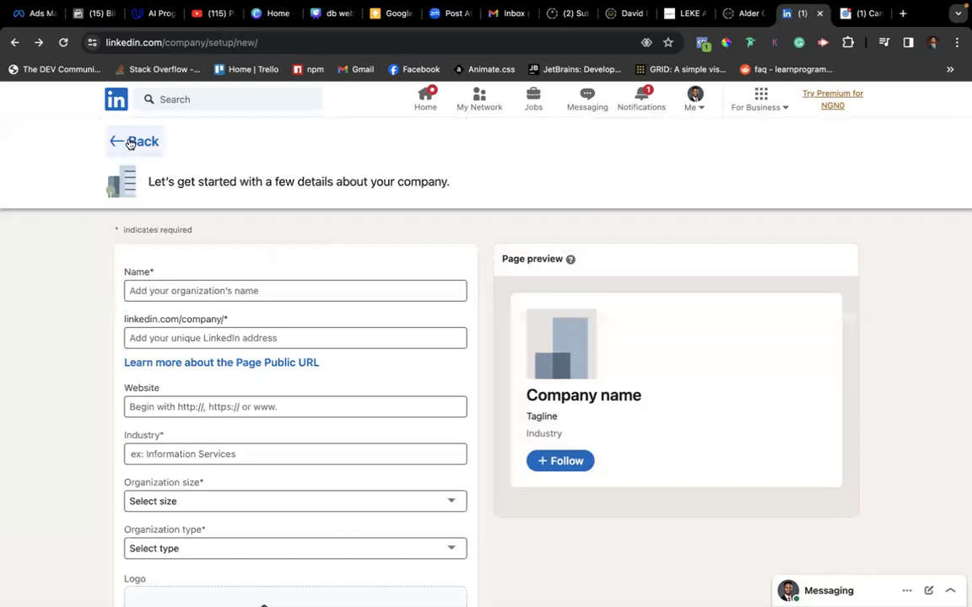
Step: Enter the account holder's full name as the name of the new company page
{"action": "left_click", "coordinate": [227, 292]}
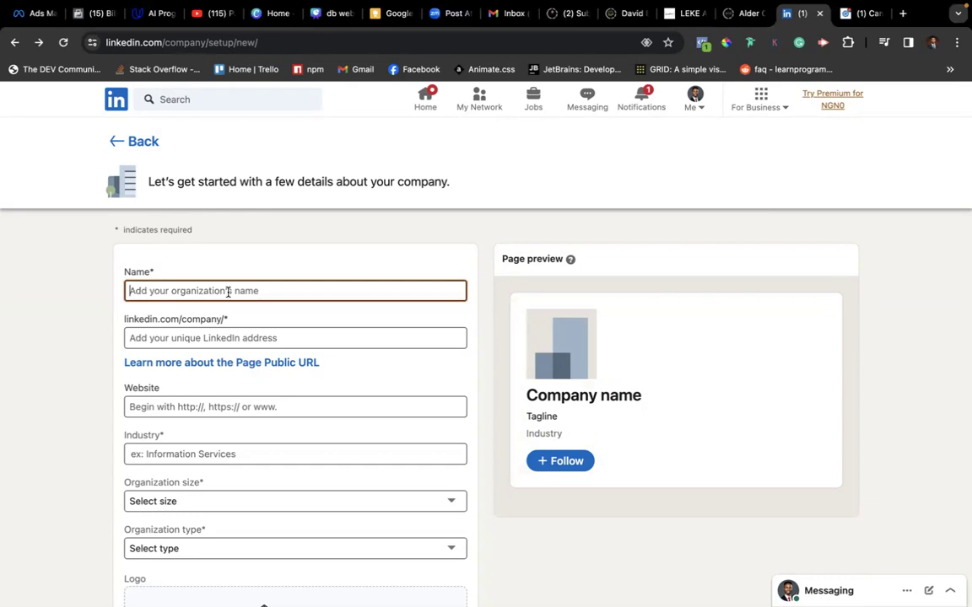
{"action": "type", "text": "F"}
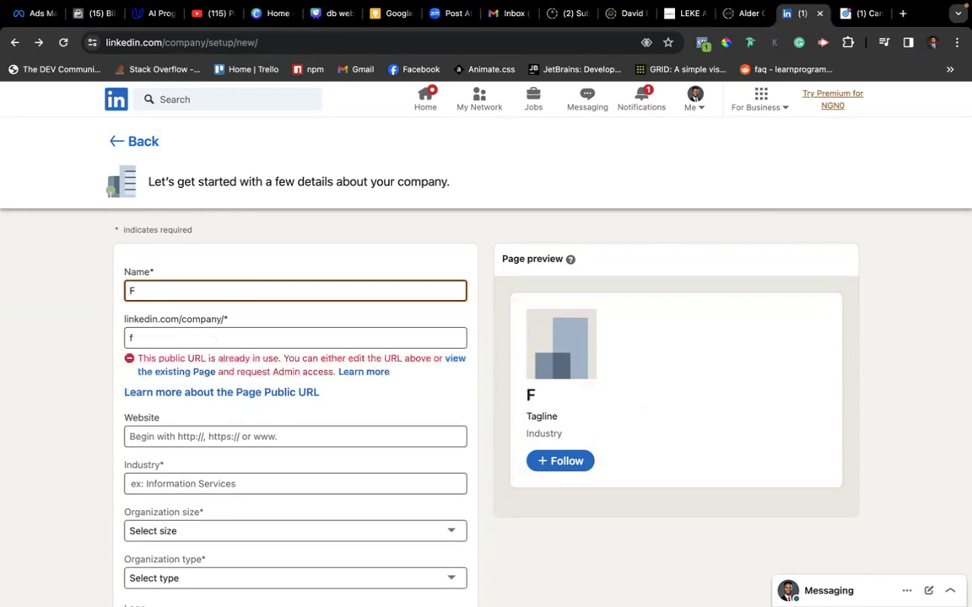
{"action": "key", "text": "BackSpace"}
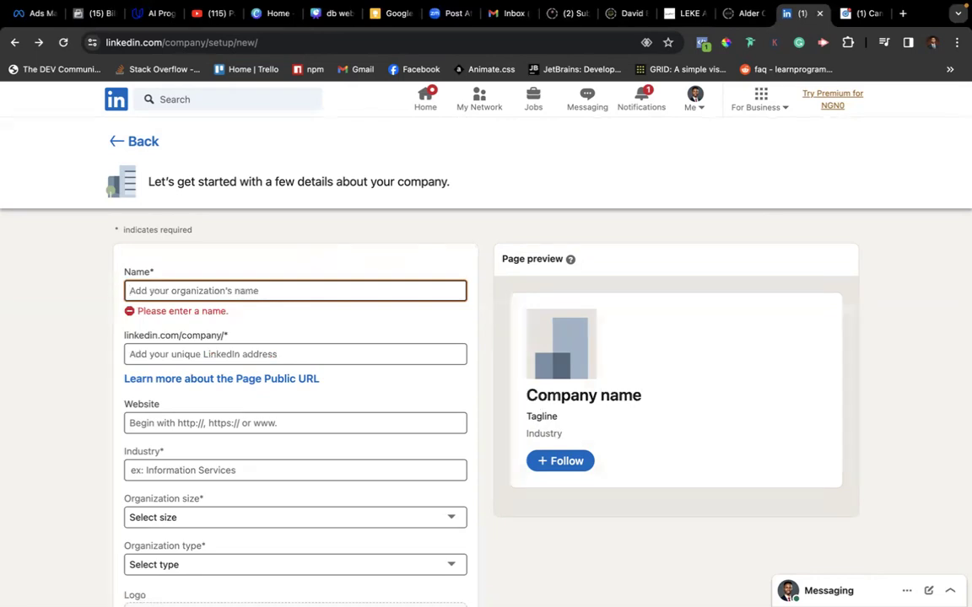
{"action": "type", "text": "Fii"}
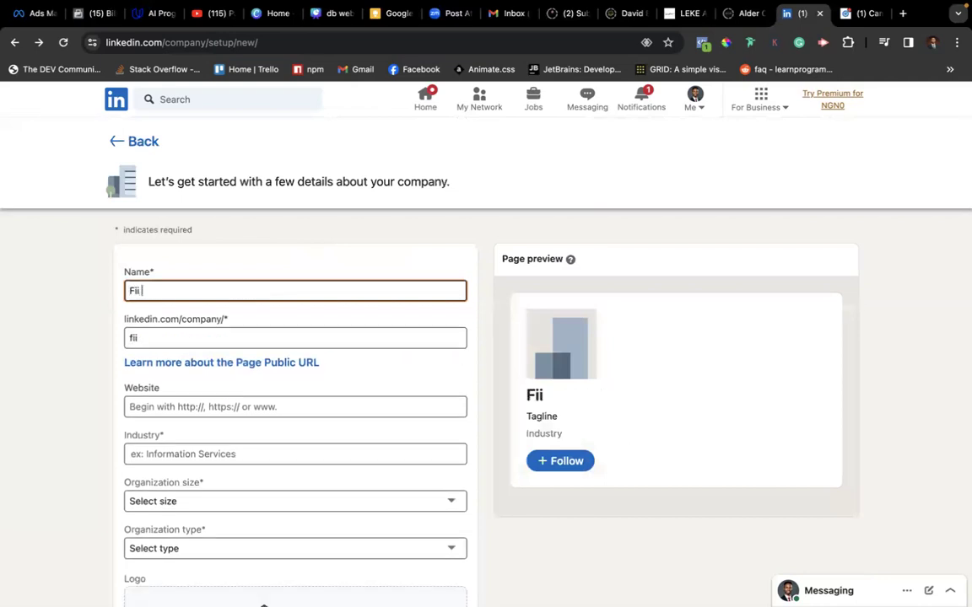
{"action": "type", "text": " Stpe"}
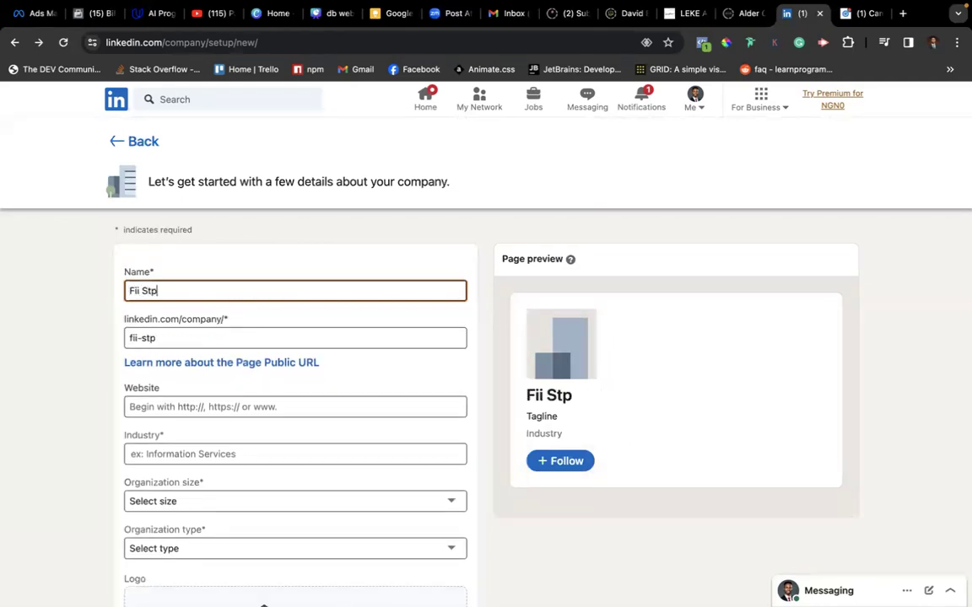
{"action": "key", "text": "BackSpace"}
{"action": "key", "text": "BackSpace"}
{"action": "type", "text": "eo"}
{"action": "key", "text": "BackSpace"}
{"action": "type", "text": "phen"}
{"action": "left_click", "coordinate": [83, 392]}
{"action": "scroll", "coordinate": [83, 392], "scroll_direction": "down", "scroll_amount": 1}
{"action": "scroll", "coordinate": [82, 391], "scroll_direction": "down", "scroll_amount": 1}
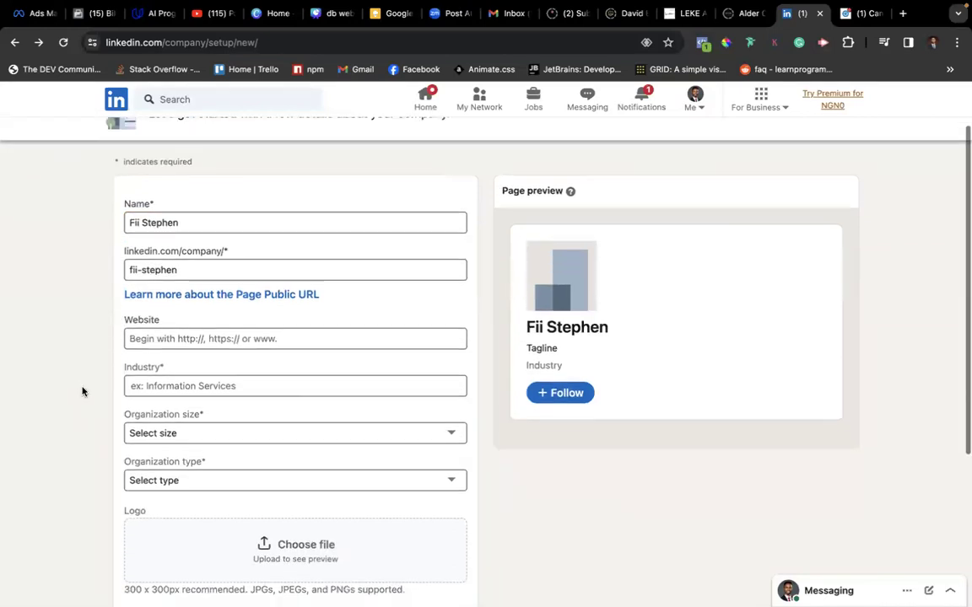
{"action": "left_click", "coordinate": [174, 338]}
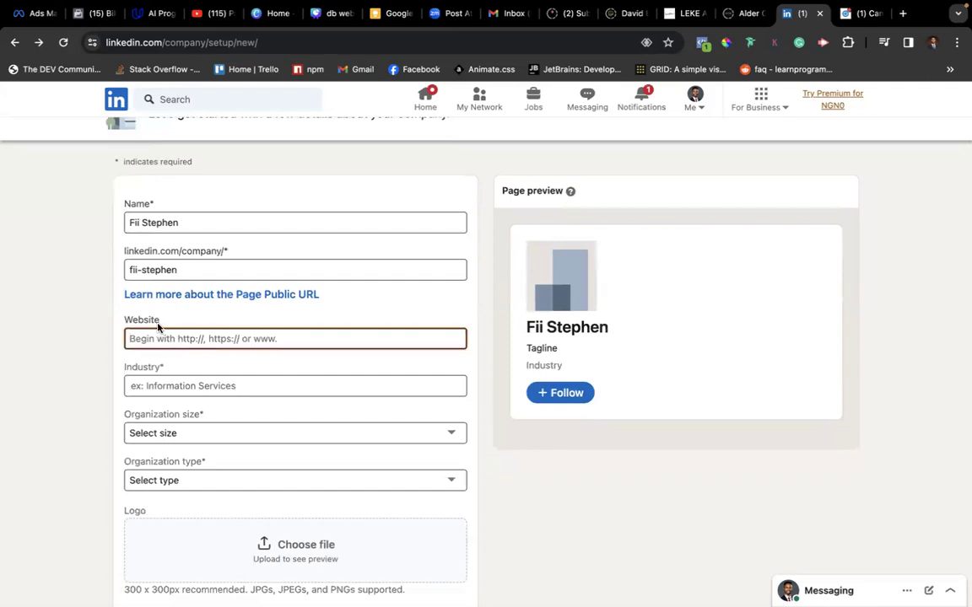
{"action": "left_click", "coordinate": [161, 327]}
{"action": "left_click", "coordinate": [167, 338]}
{"action": "type", "text": "ht"}
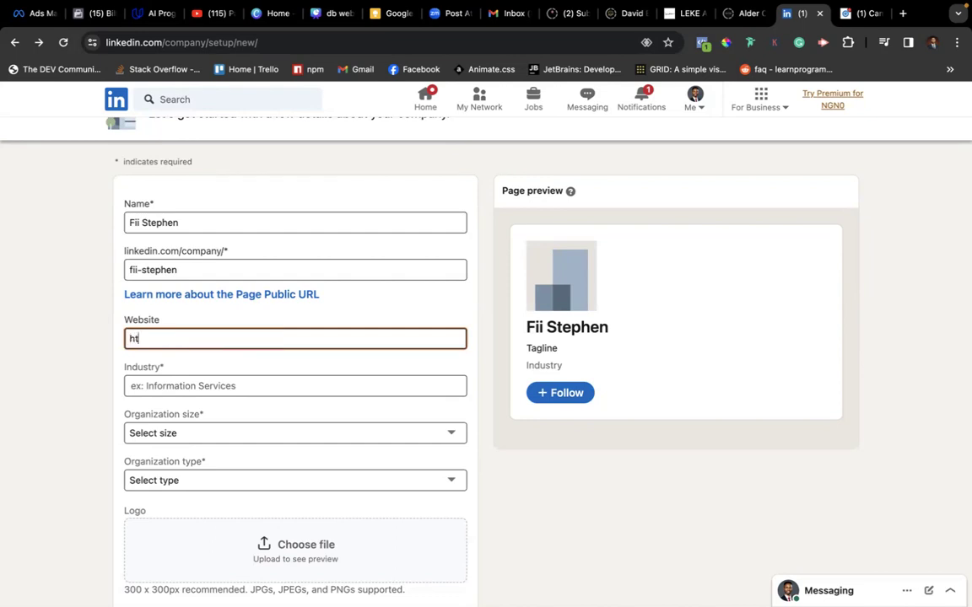
{"action": "type", "text": "tps://fiistephen.comn"}
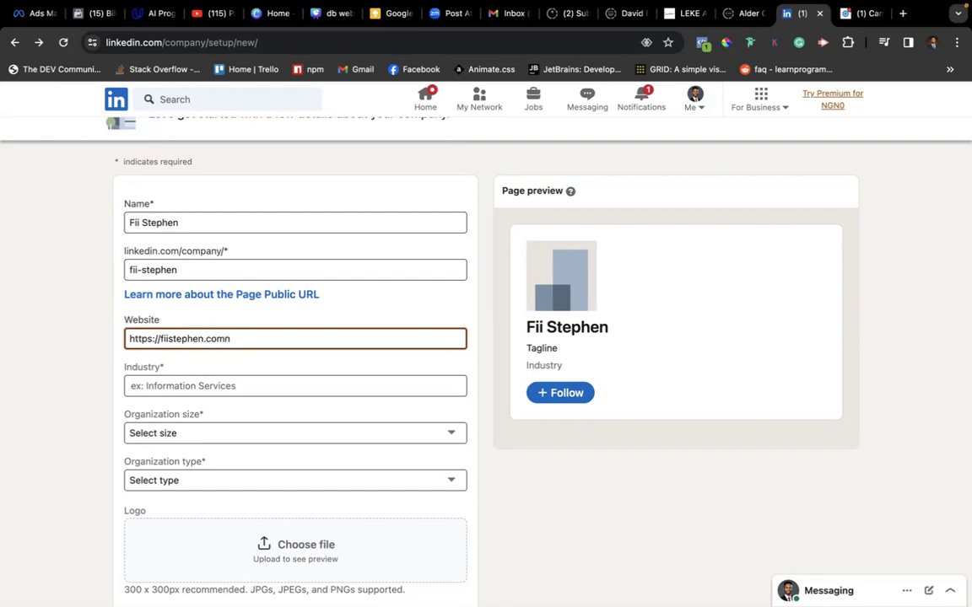
{"action": "key", "text": "BackSpace"}
{"action": "left_click", "coordinate": [82, 336]}
{"action": "left_click", "coordinate": [143, 333]}
Step: Set the company's industry to Real Estate and its organization size to 2–10 employees
{"action": "left_click", "coordinate": [197, 378]}
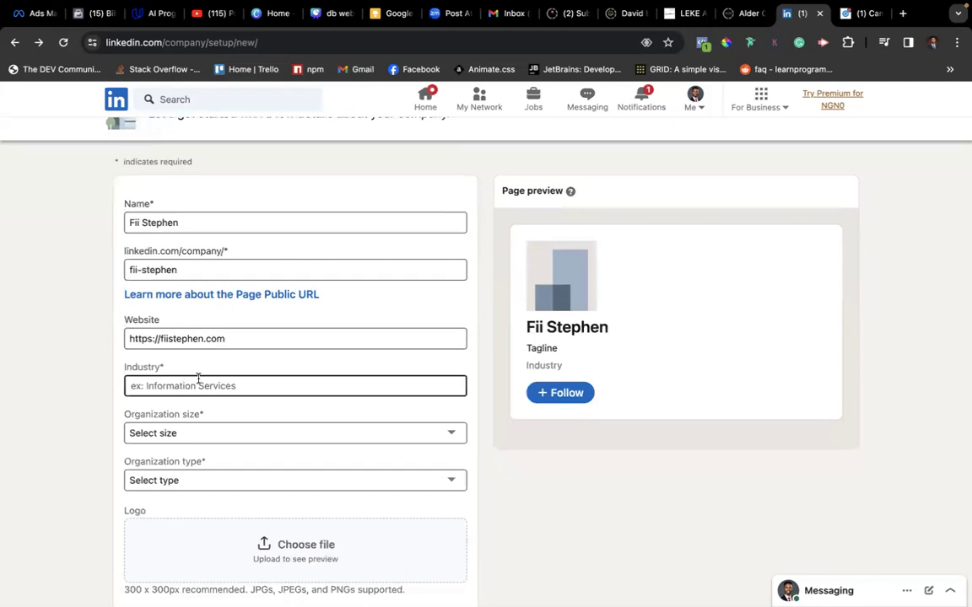
{"action": "scroll", "coordinate": [203, 365], "scroll_direction": "down", "scroll_amount": 1}
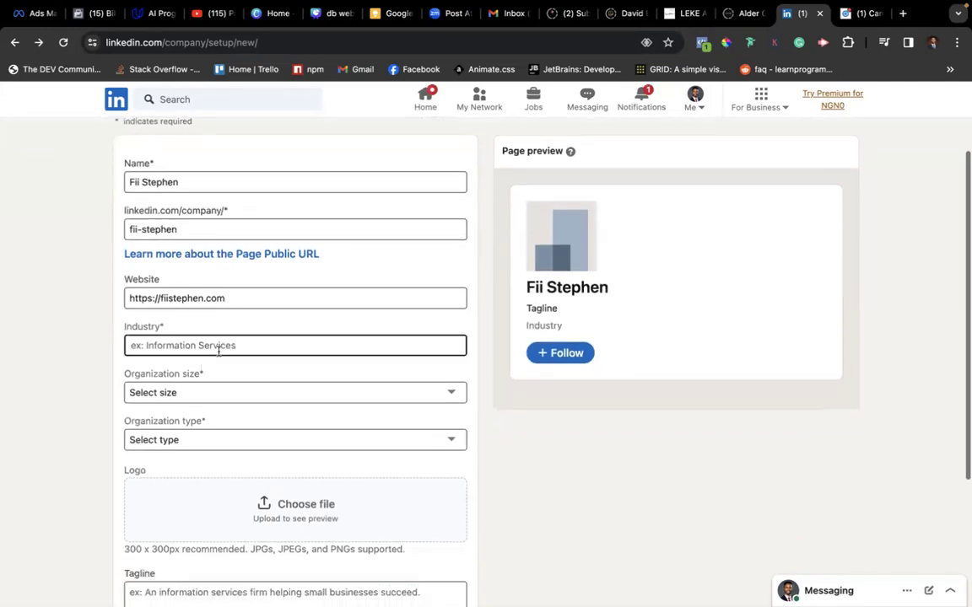
{"action": "type", "text": "Real"}
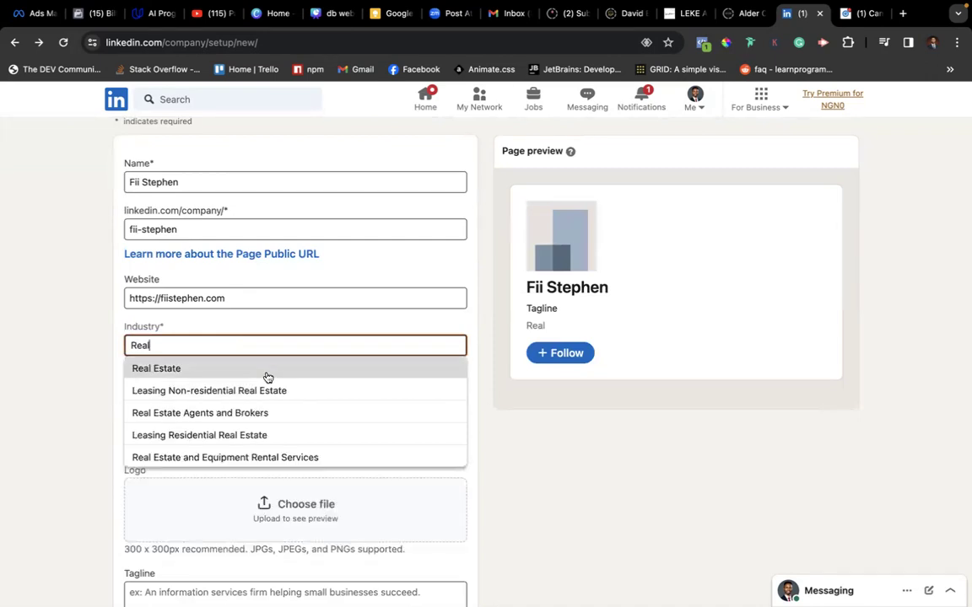
{"action": "left_click", "coordinate": [273, 375]}
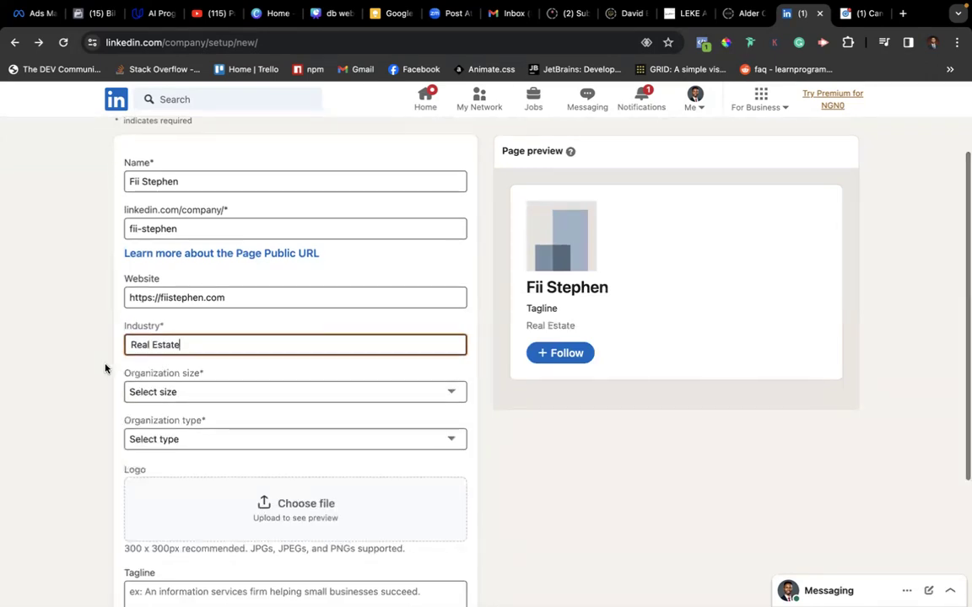
{"action": "scroll", "coordinate": [104, 369], "scroll_direction": "down", "scroll_amount": 1}
{"action": "left_click", "coordinate": [190, 369]}
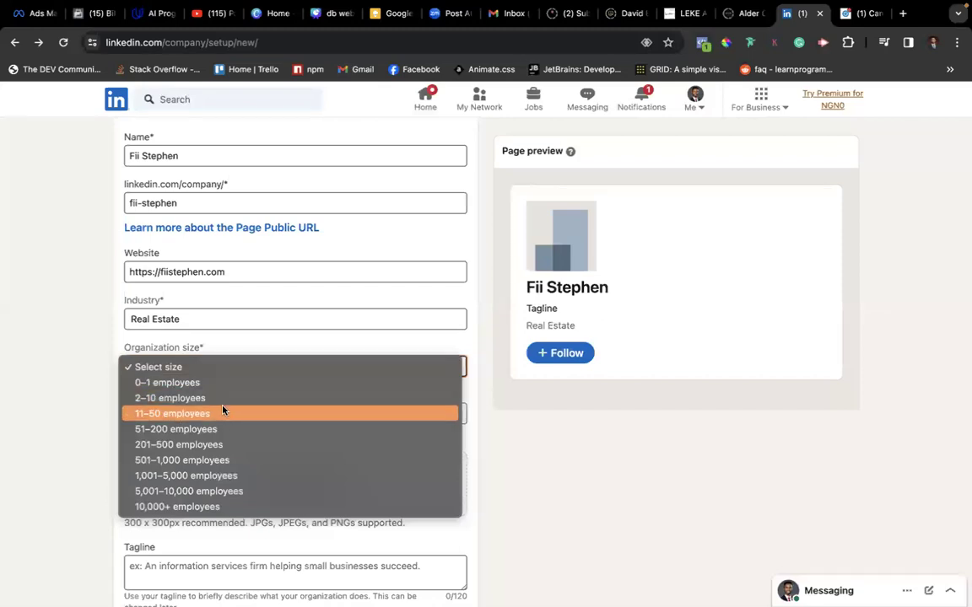
{"action": "left_click", "coordinate": [255, 400]}
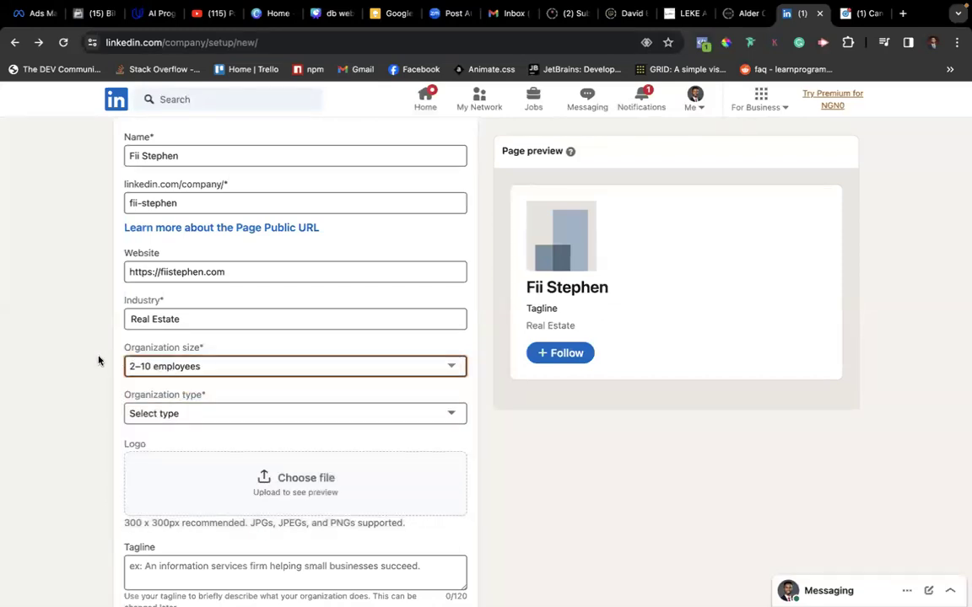
Step: Set the company's organization type to Sole proprietorship
{"action": "scroll", "coordinate": [98, 361], "scroll_direction": "down", "scroll_amount": 2}
{"action": "left_click", "coordinate": [165, 340]}
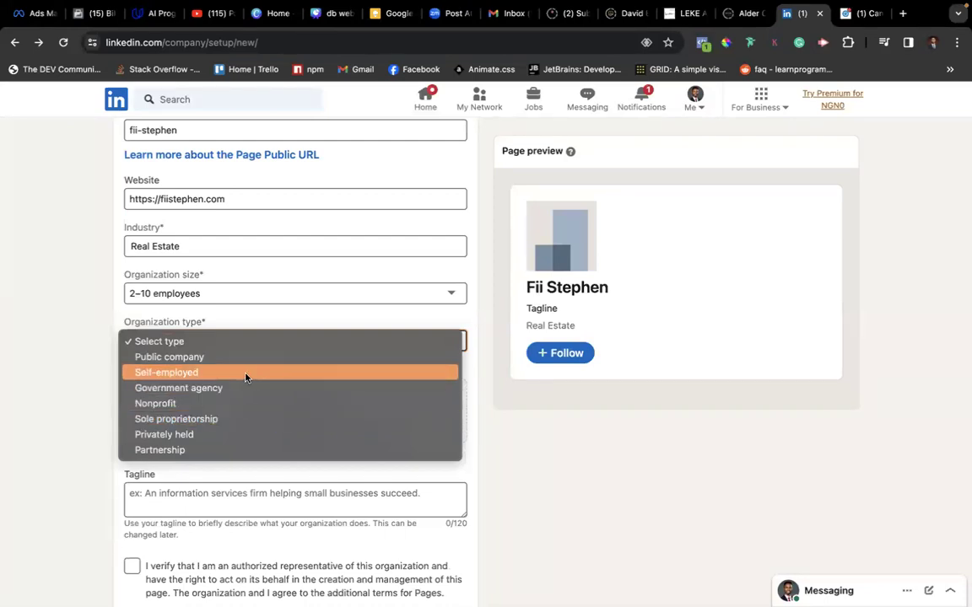
{"action": "left_click", "coordinate": [217, 436]}
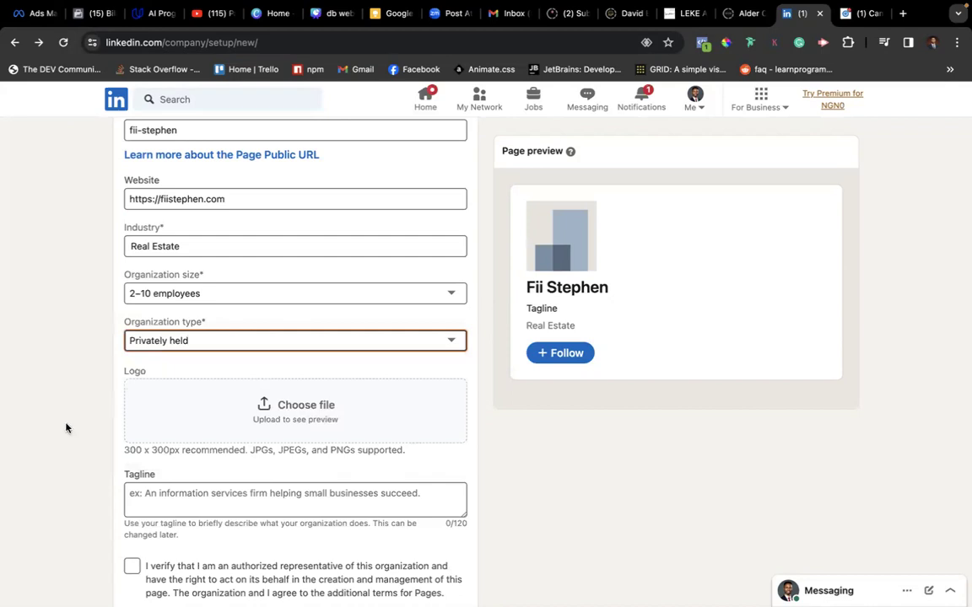
{"action": "scroll", "coordinate": [65, 428], "scroll_direction": "down", "scroll_amount": 2}
{"action": "left_click", "coordinate": [226, 279]}
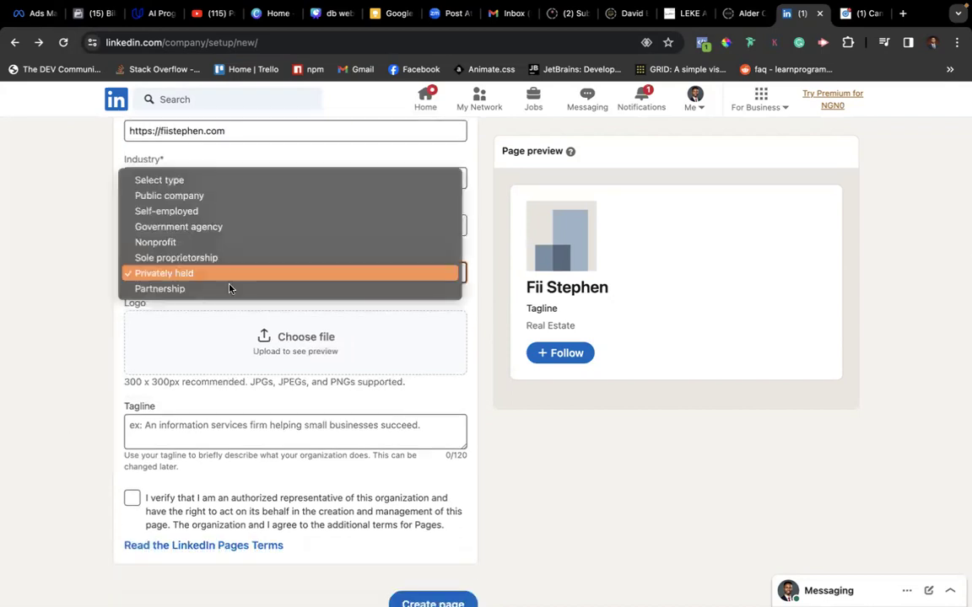
{"action": "left_click", "coordinate": [283, 260]}
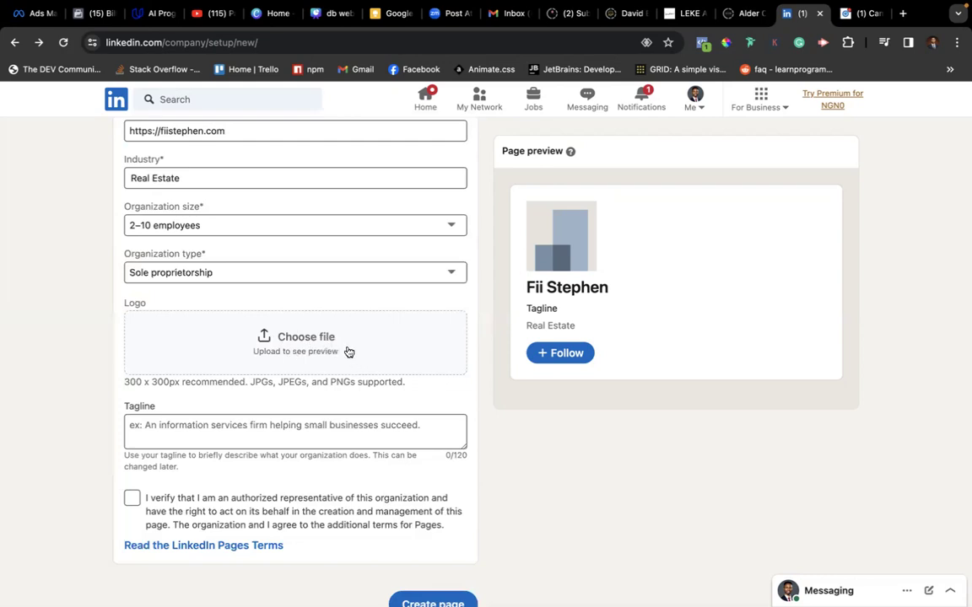
Step: Verify being an authorized representative of the organization and create the company page without a logo or tagline
{"action": "scroll", "coordinate": [96, 403], "scroll_direction": "down", "scroll_amount": 1}
{"action": "left_click", "coordinate": [194, 399]}
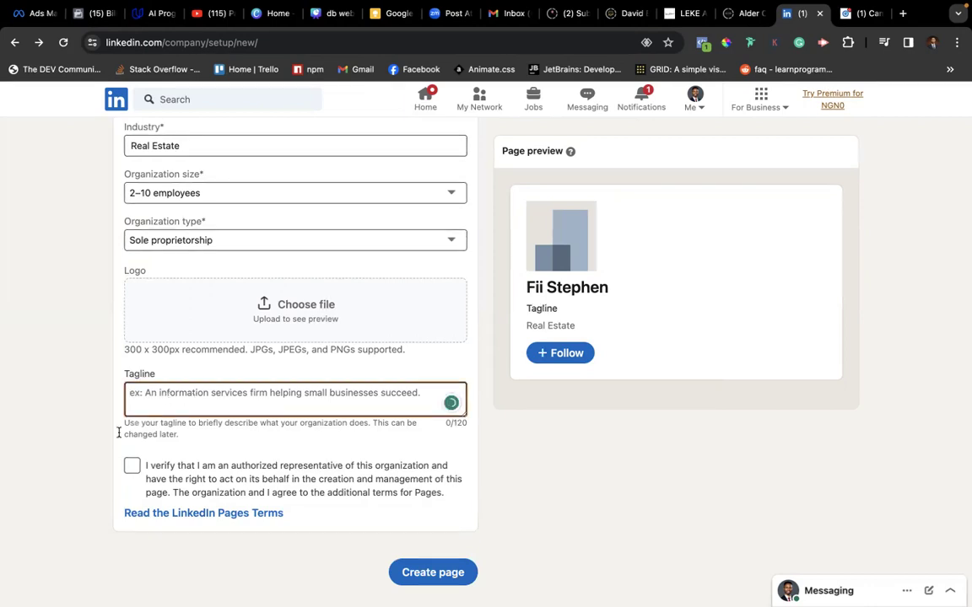
{"action": "left_click", "coordinate": [132, 468]}
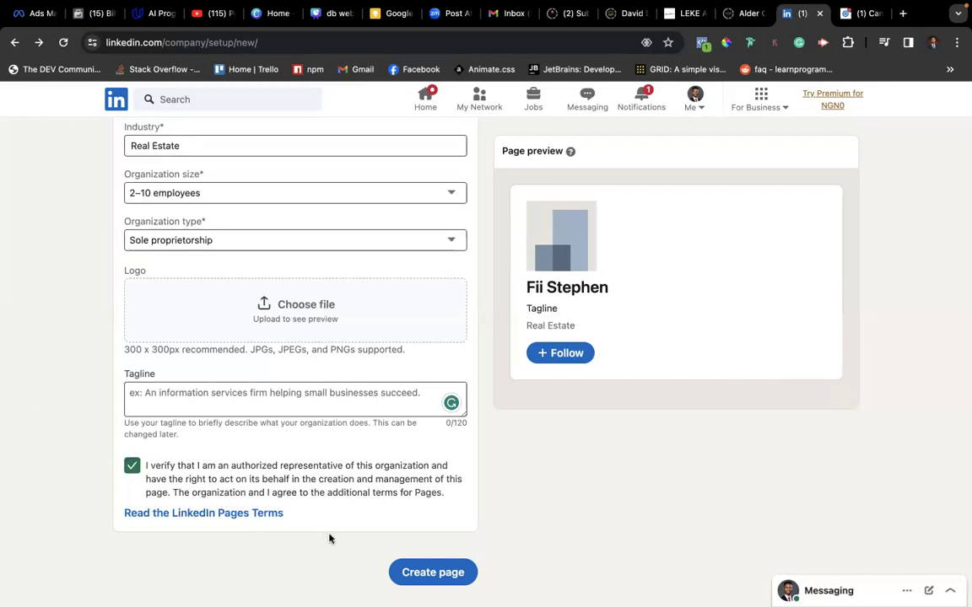
{"action": "left_click", "coordinate": [413, 569]}
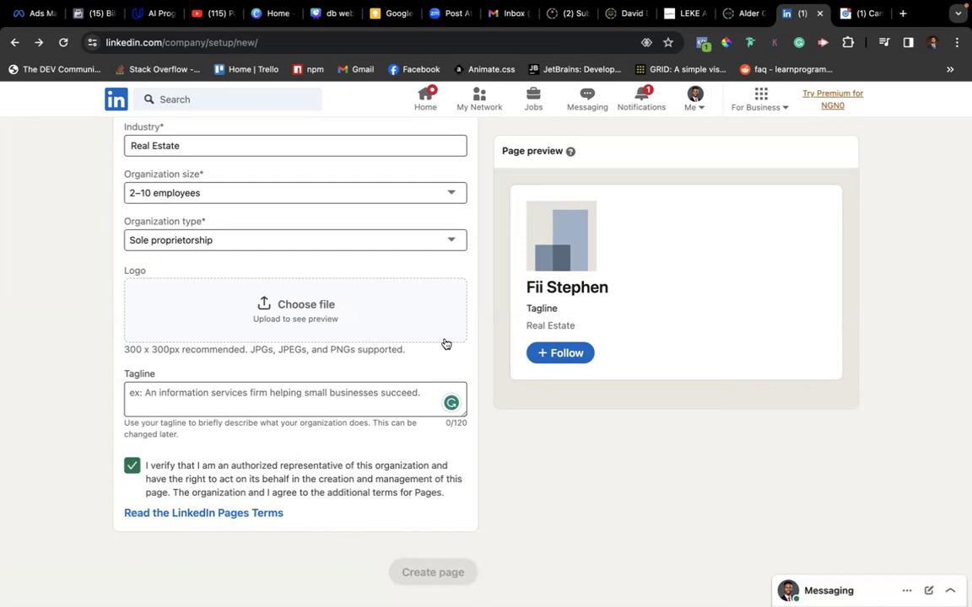
{"action": "scroll", "coordinate": [400, 244], "scroll_direction": "up", "scroll_amount": 4}
{"action": "scroll", "coordinate": [400, 244], "scroll_direction": "down", "scroll_amount": 1}
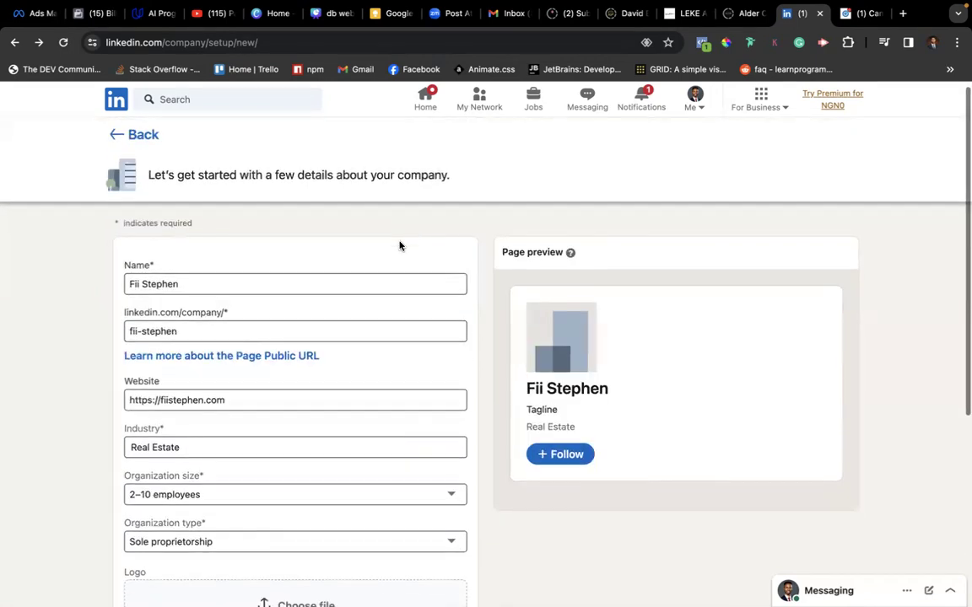
{"action": "scroll", "coordinate": [400, 313], "scroll_direction": "up", "scroll_amount": 1}
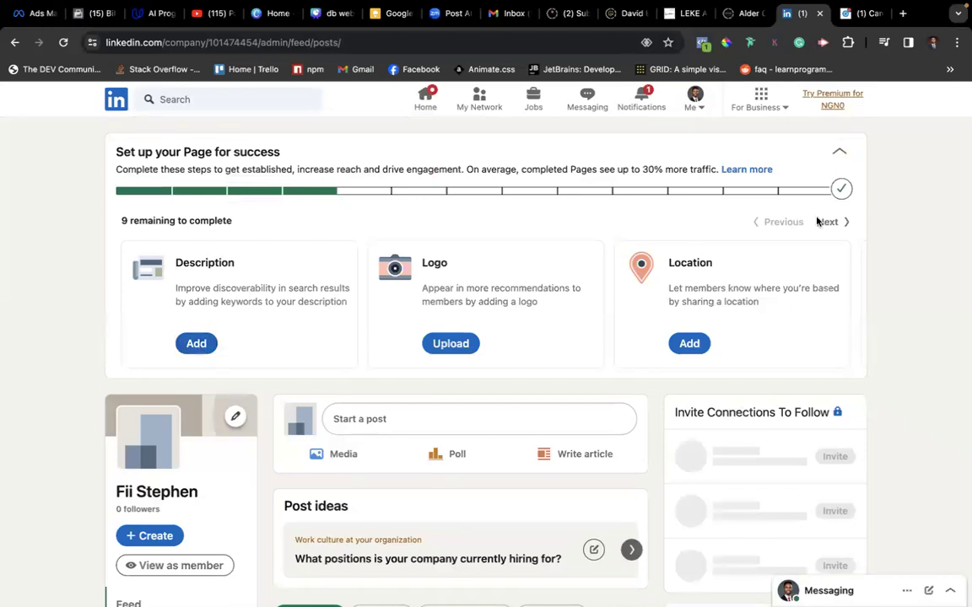
Step: Add the page description "We sell the best properties in Lagos. Safe, secure, get your documentation on time."
{"action": "left_click", "coordinate": [198, 343]}
{"action": "left_click", "coordinate": [417, 232]}
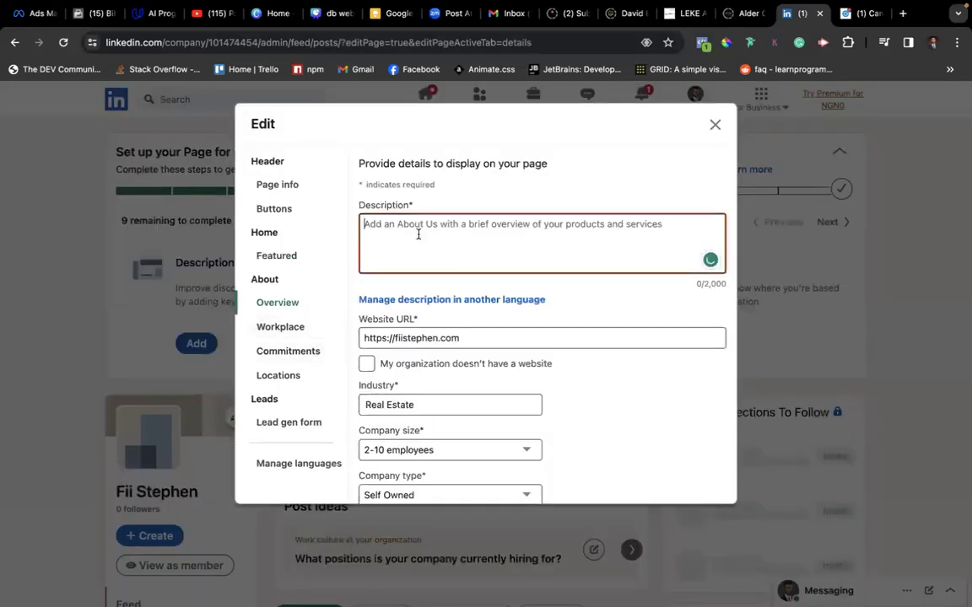
{"action": "type", "text": "WE"}
{"action": "key", "text": "BackSpace"}
{"action": "type", "text": "re"}
{"action": "key", "text": "BackSpace"}
{"action": "key", "text": "BackSpace"}
{"action": "key", "text": "BackSpace"}
{"action": "type", "text": "e sel"}
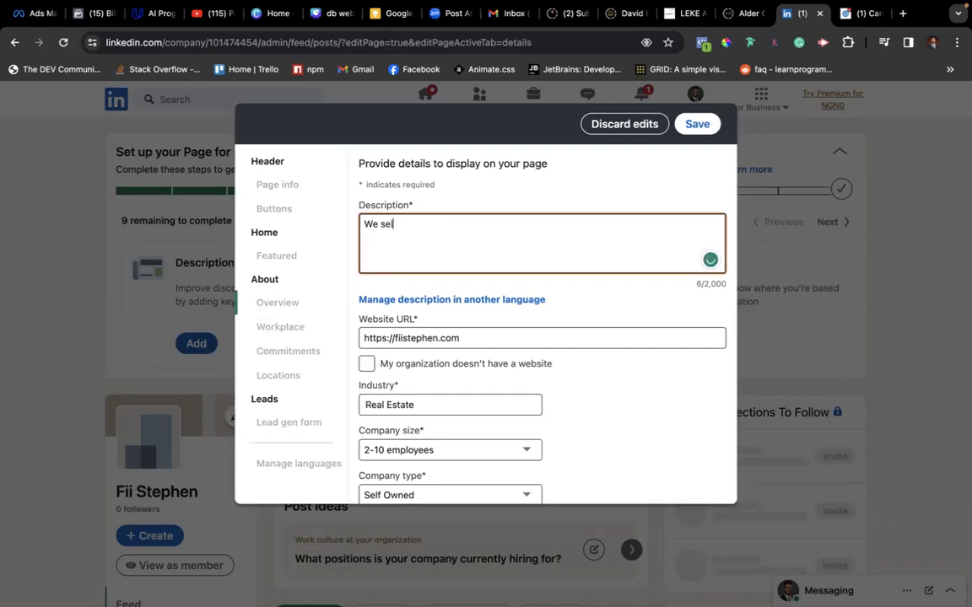
{"action": "type", "text": "l the best properties iu"}
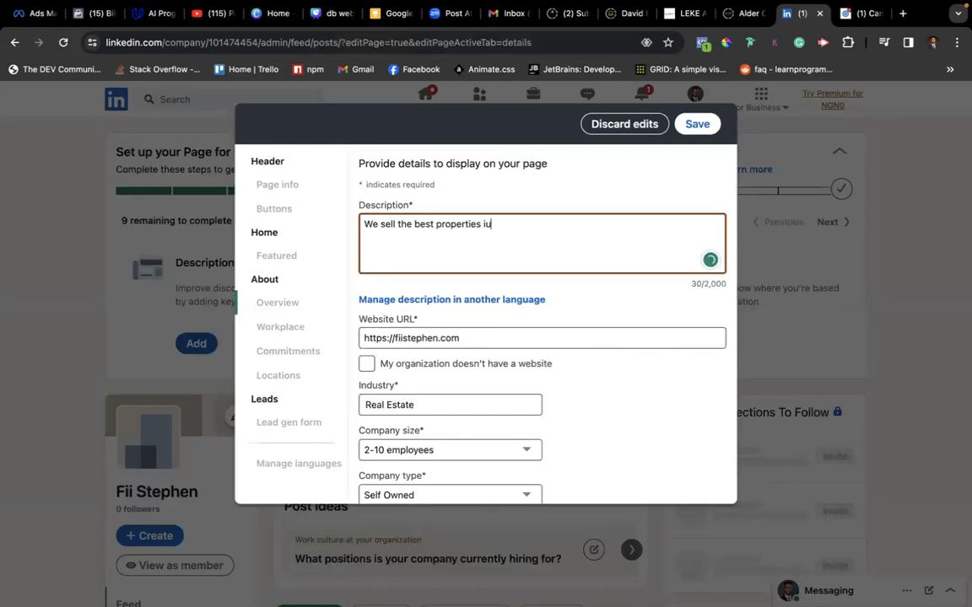
{"action": "key", "text": "BackSpace"}
{"action": "type", "text": "n Lagos. Safe, sec"}
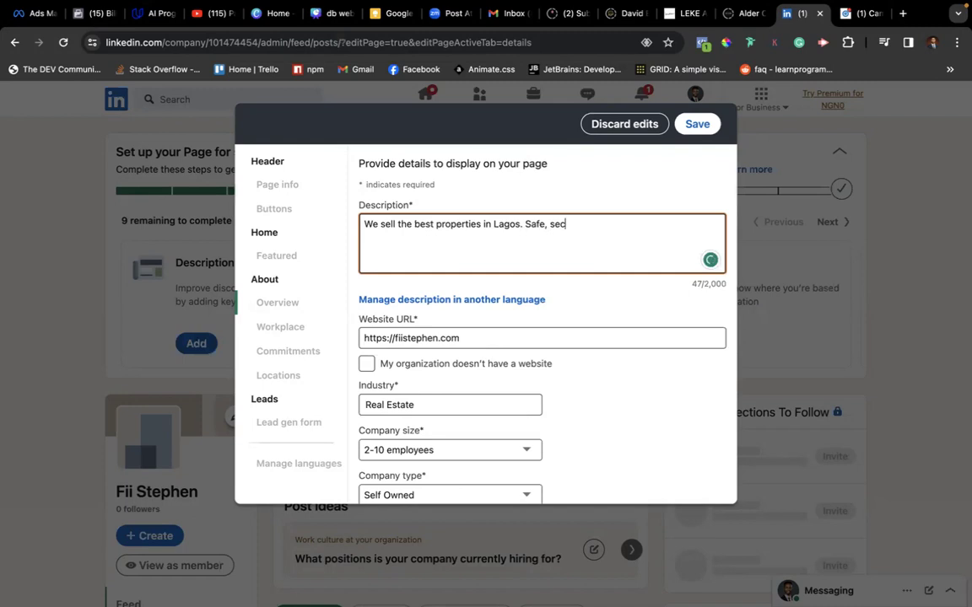
{"action": "type", "text": "ure, get your docum"}
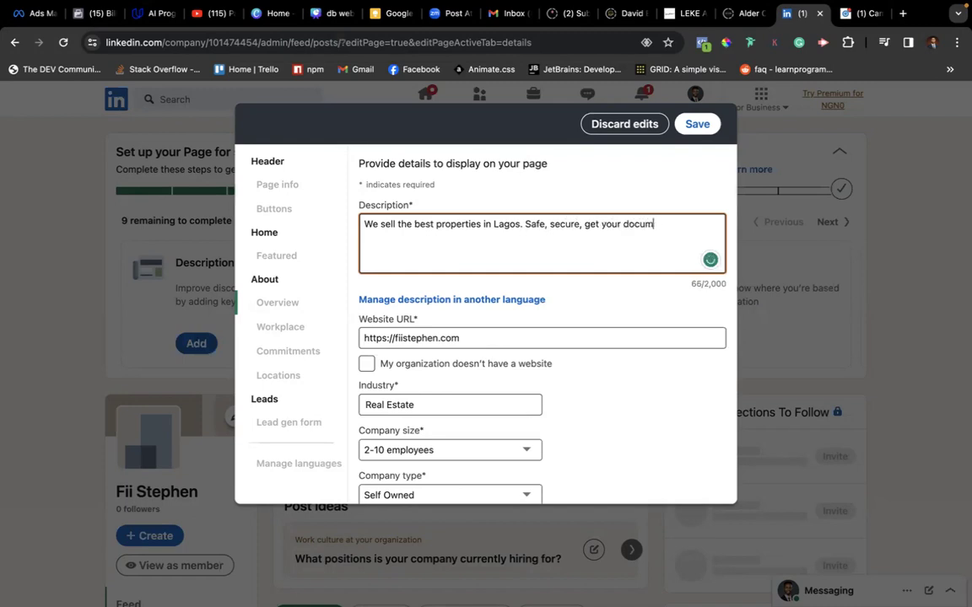
{"action": "type", "text": "entation on time."}
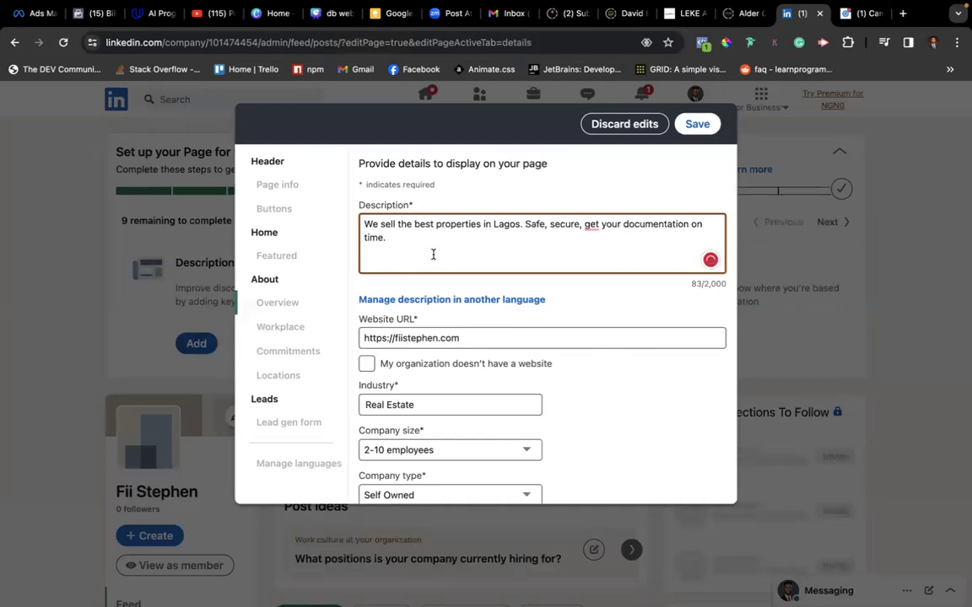
Step: Save the page description and decline sharing the edits in a post, dismissing the Invite to Follow notice
{"action": "scroll", "coordinate": [432, 254], "scroll_direction": "down", "scroll_amount": 1}
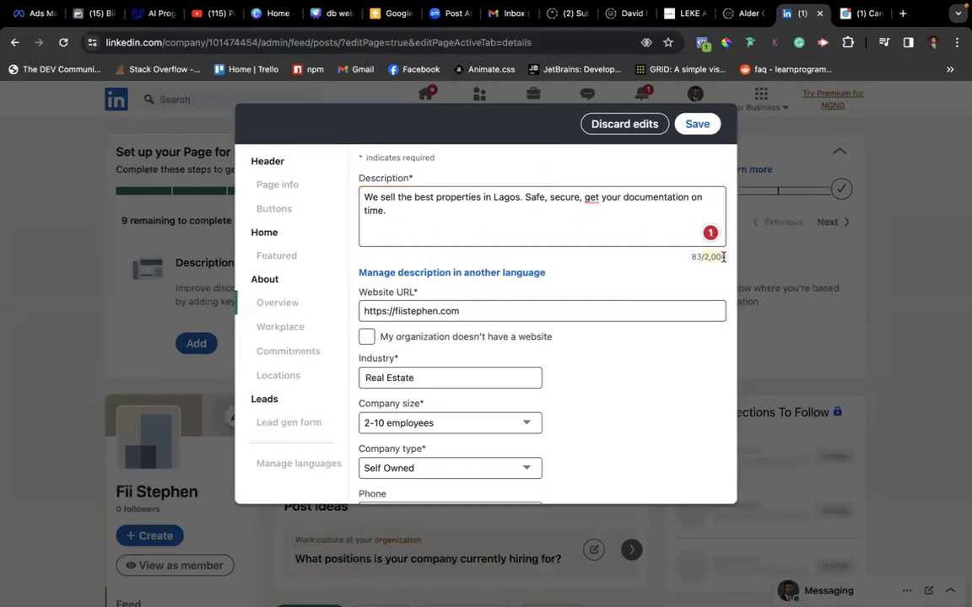
{"action": "left_click", "coordinate": [410, 217]}
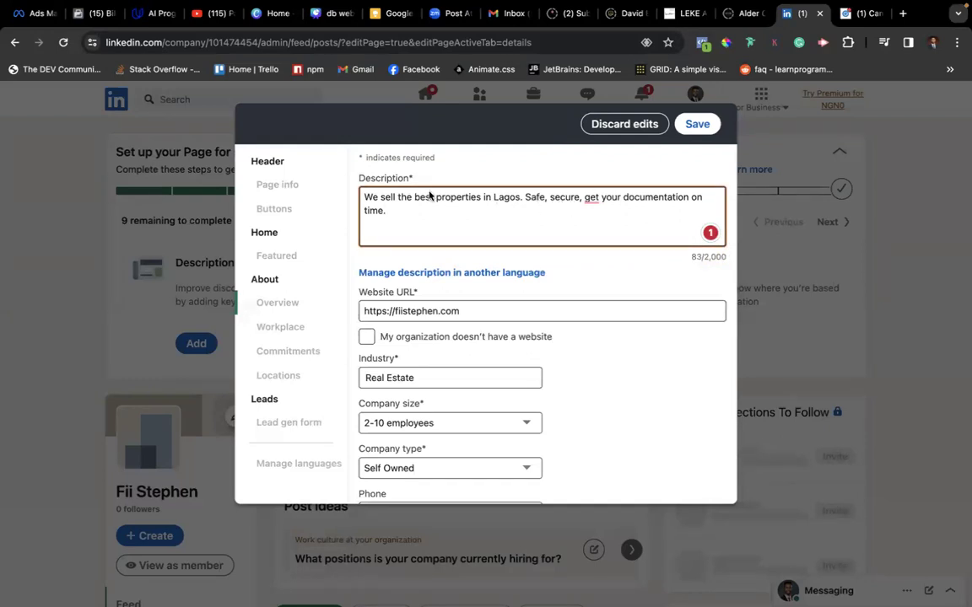
{"action": "scroll", "coordinate": [428, 194], "scroll_direction": "down", "scroll_amount": 3}
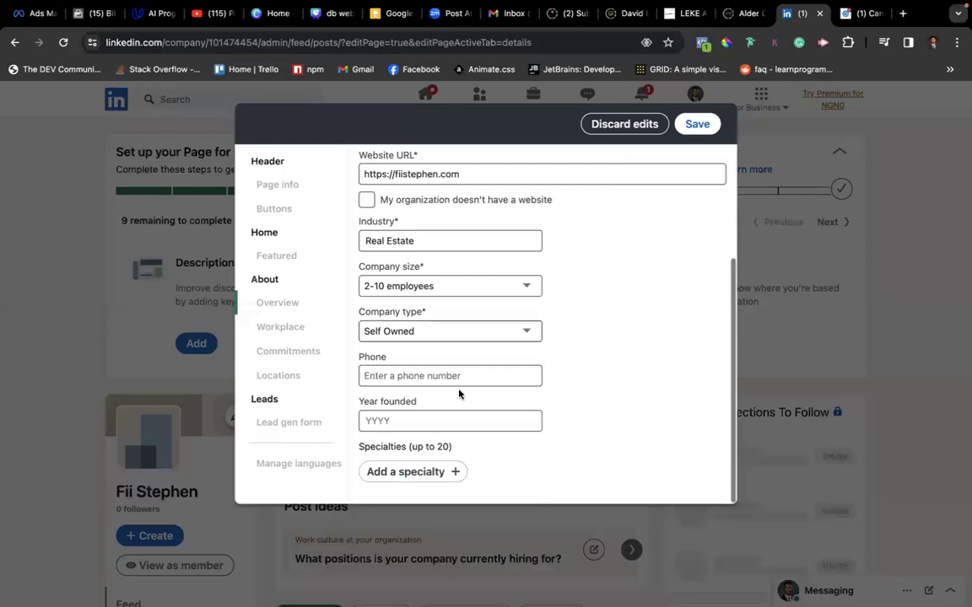
{"action": "left_click", "coordinate": [695, 125]}
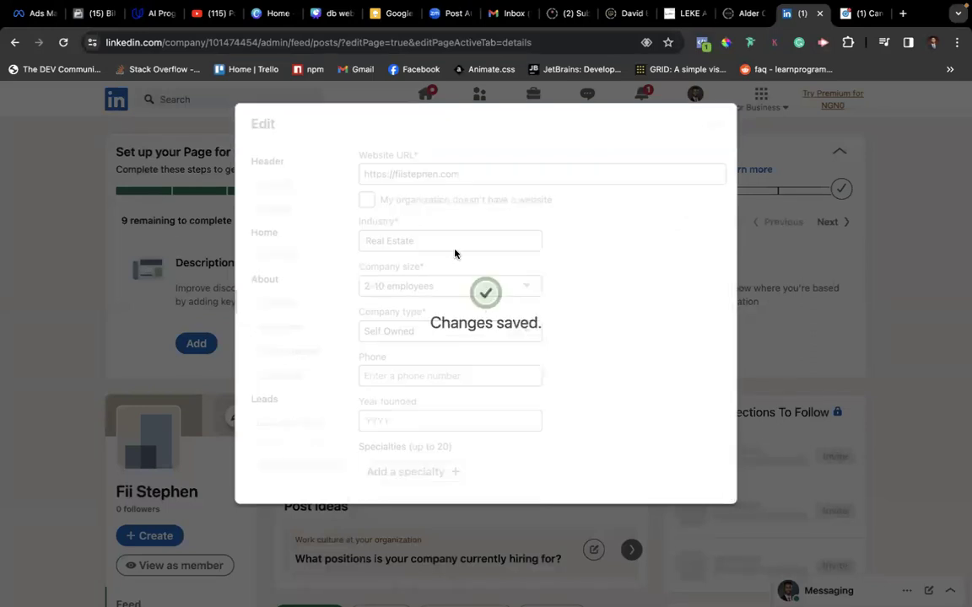
{"action": "left_click", "coordinate": [715, 124]}
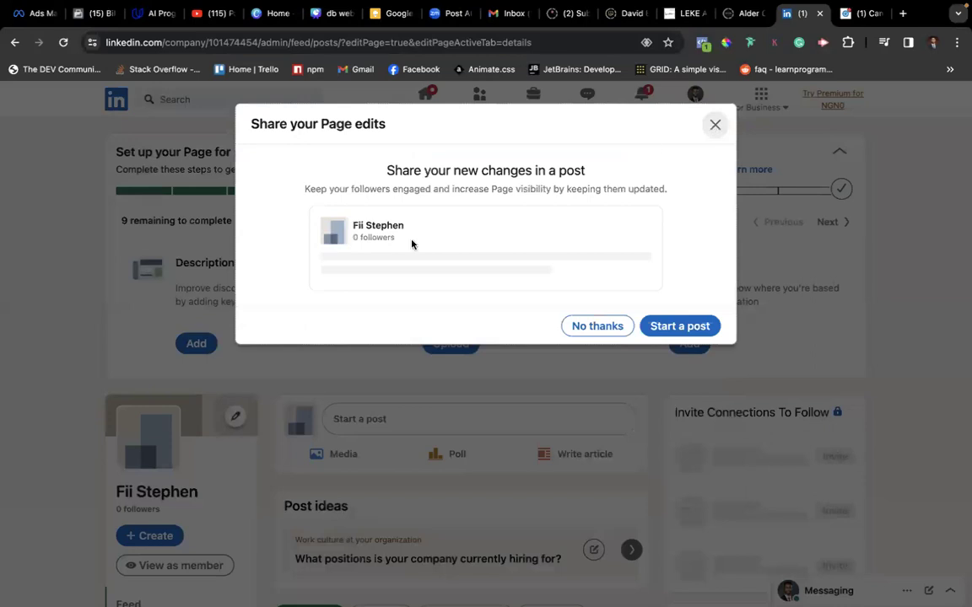
{"action": "left_click", "coordinate": [580, 329]}
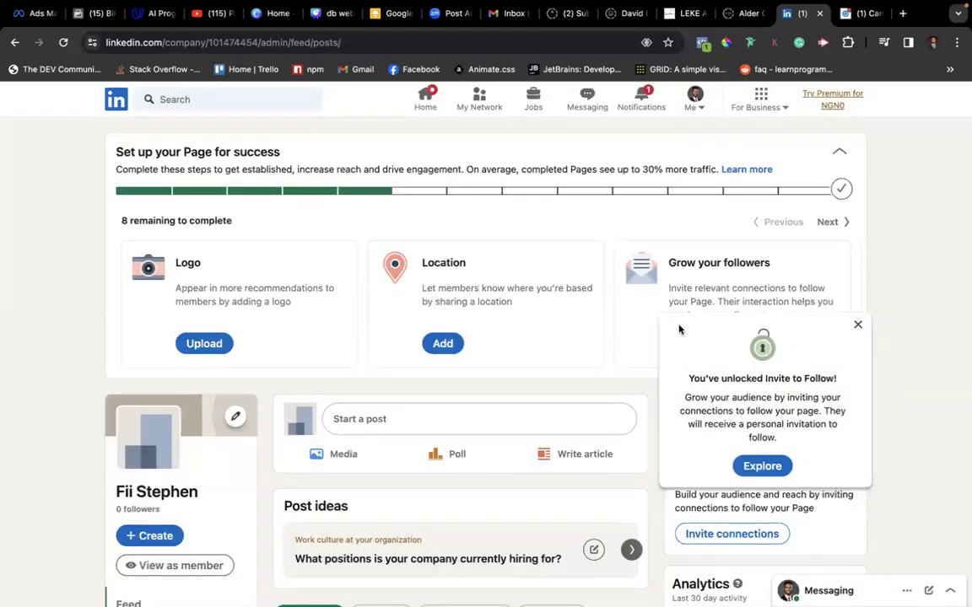
{"action": "left_click", "coordinate": [857, 325]}
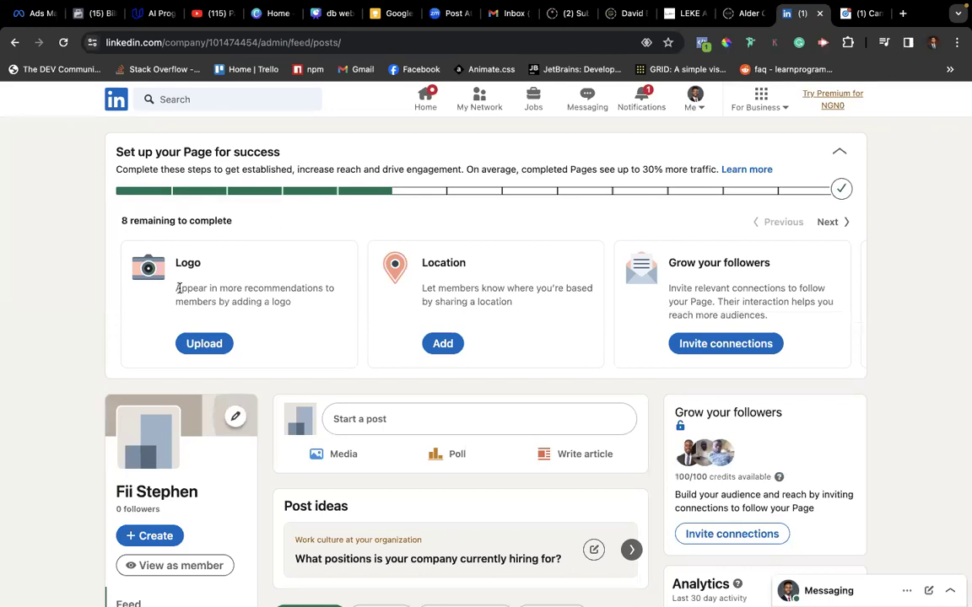
Step: Open the page info editor from the logo setup task, view it and close it
{"action": "left_click", "coordinate": [211, 343]}
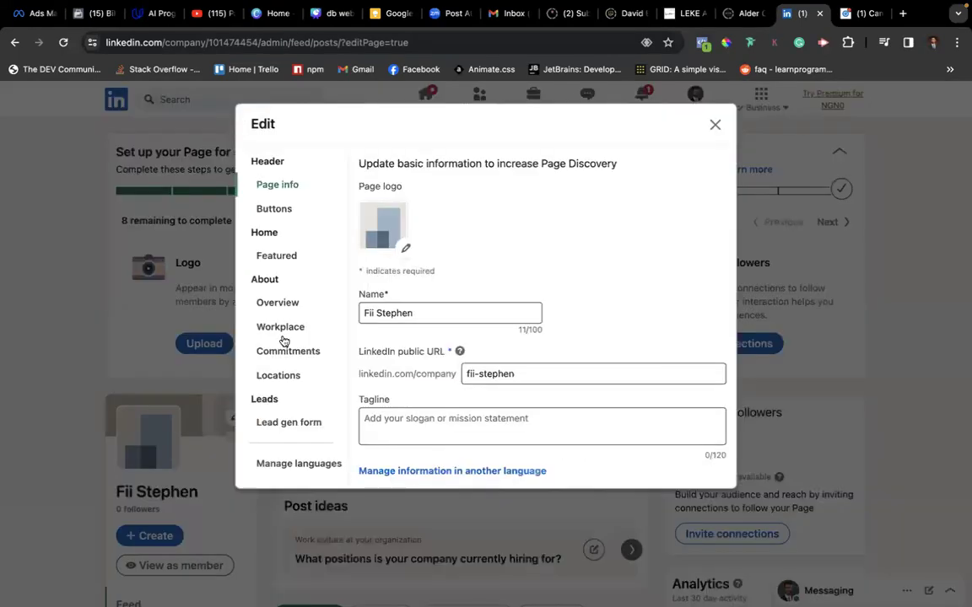
{"action": "left_click", "coordinate": [715, 124]}
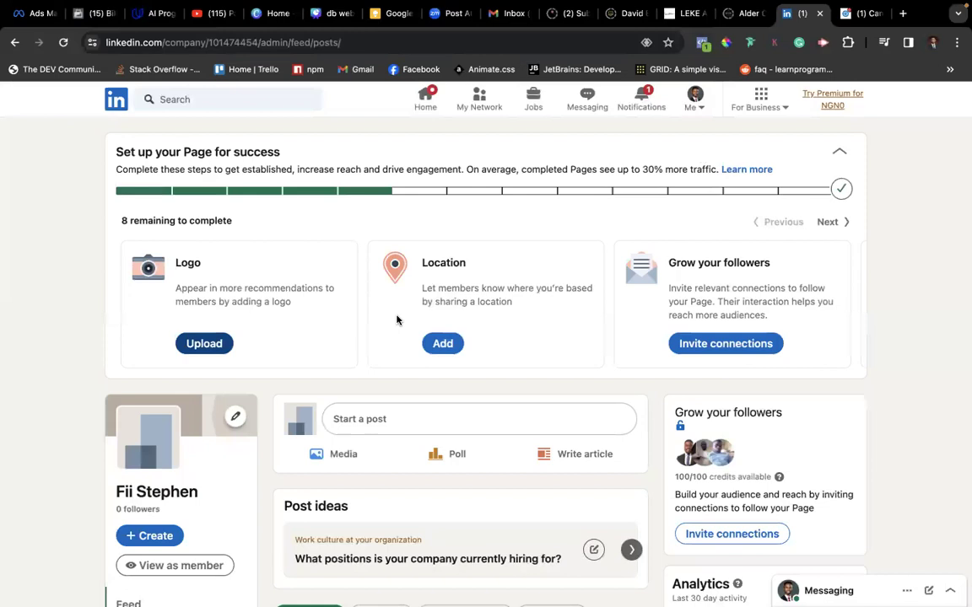
Step: Start adding the company page's primary location with Nigeria as the country
{"action": "left_click", "coordinate": [443, 343]}
{"action": "left_click", "coordinate": [409, 213]}
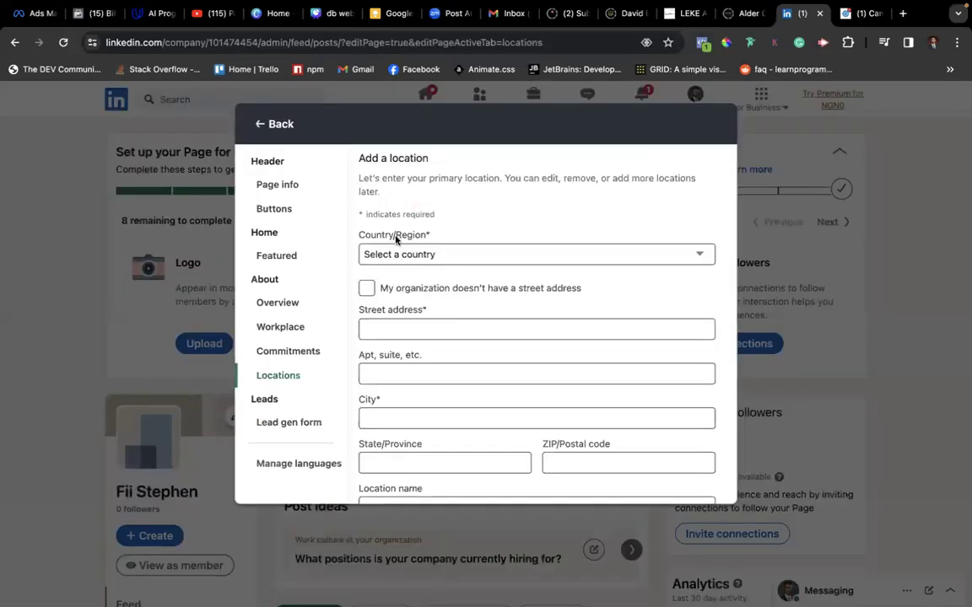
{"action": "left_click", "coordinate": [405, 255]}
{"action": "left_click", "coordinate": [405, 275]}
{"action": "left_click", "coordinate": [415, 330]}
{"action": "scroll", "coordinate": [415, 333], "scroll_direction": "down", "scroll_amount": 1}
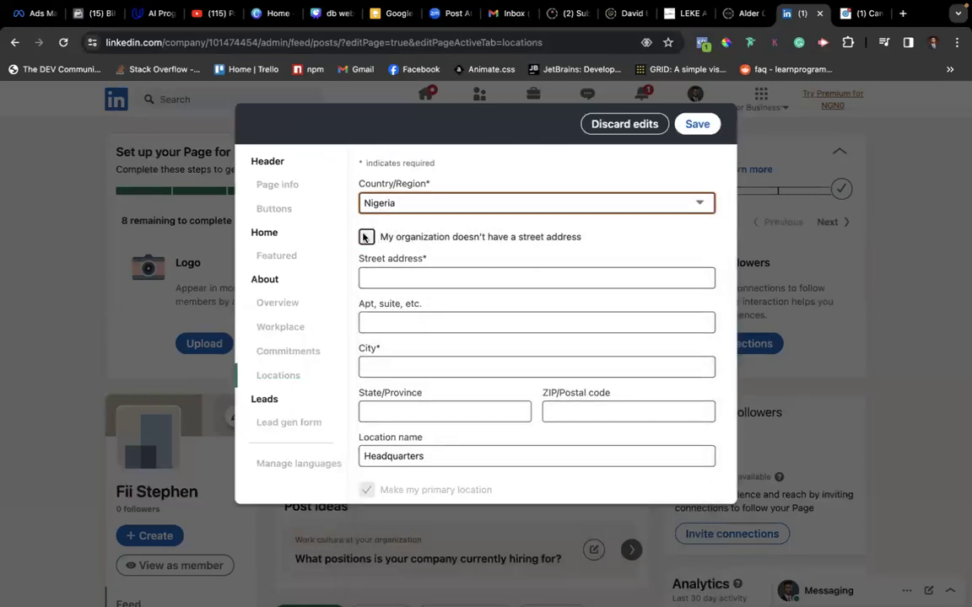
Step: Mark the organization as having no street address and set both the city and the state to Lagos
{"action": "left_click", "coordinate": [367, 237]}
{"action": "scroll", "coordinate": [441, 338], "scroll_direction": "down", "scroll_amount": 1}
{"action": "left_click", "coordinate": [418, 346]}
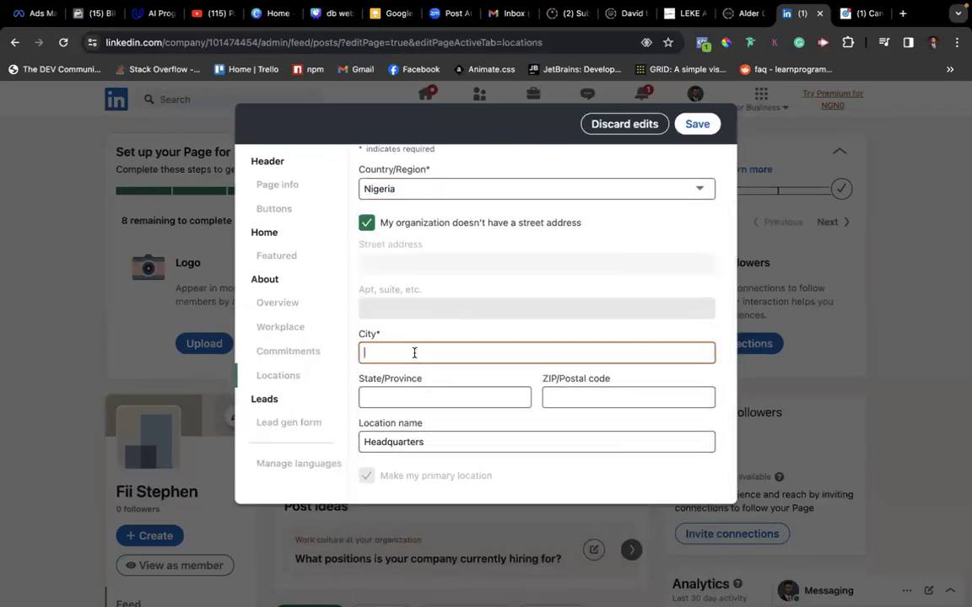
{"action": "type", "text": "Lagos"}
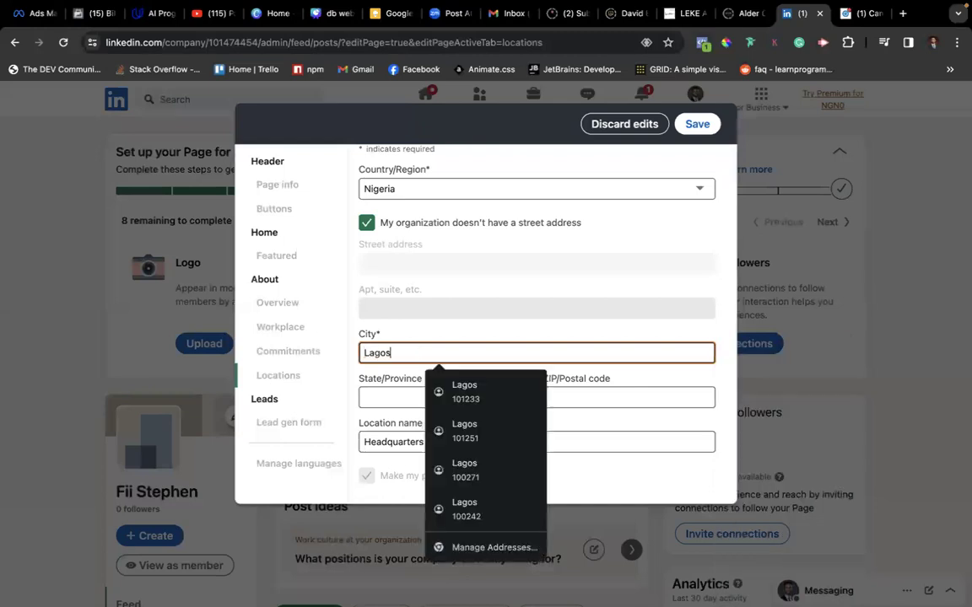
{"action": "left_click", "coordinate": [477, 318]}
{"action": "left_click", "coordinate": [418, 393]}
{"action": "type", "text": "LaGOS"}
{"action": "key", "text": "BackSpace"}
{"action": "key", "text": "BackSpace"}
{"action": "key", "text": "BackSpace"}
{"action": "type", "text": "gos"}
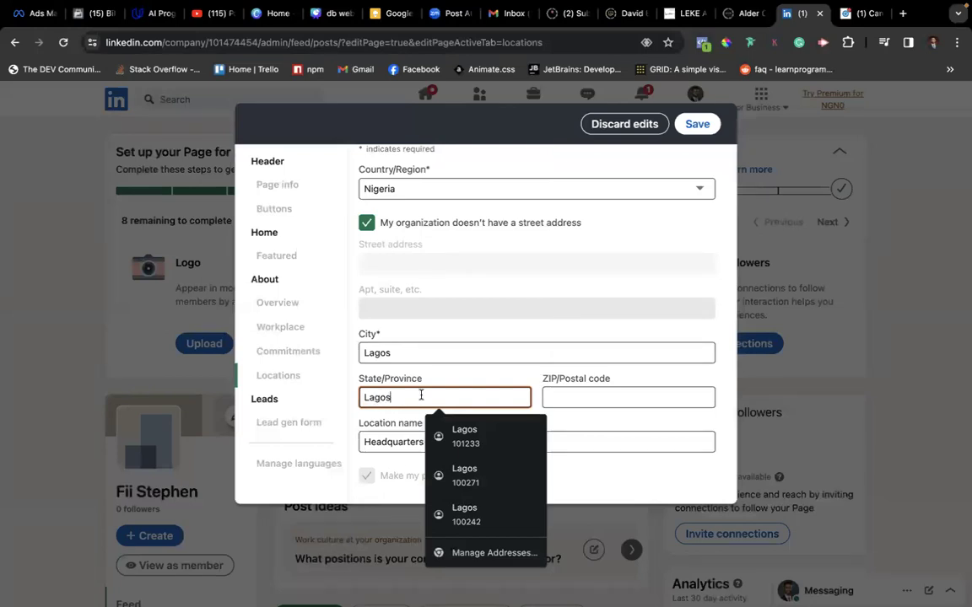
{"action": "left_click", "coordinate": [505, 338]}
Step: Save the headquarters location and close the page editor without sharing the edits in a post
{"action": "left_click", "coordinate": [696, 124]}
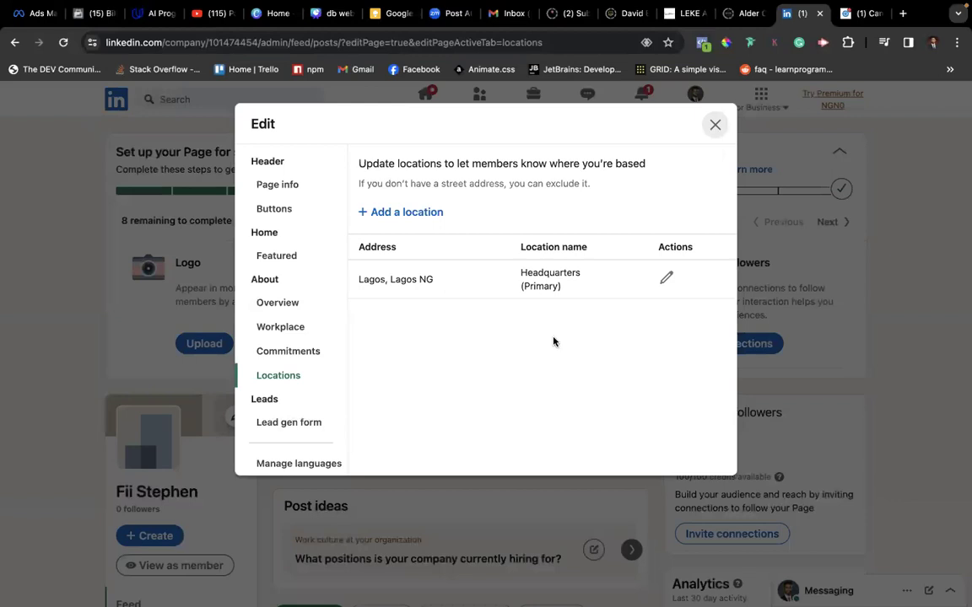
{"action": "left_click", "coordinate": [714, 126]}
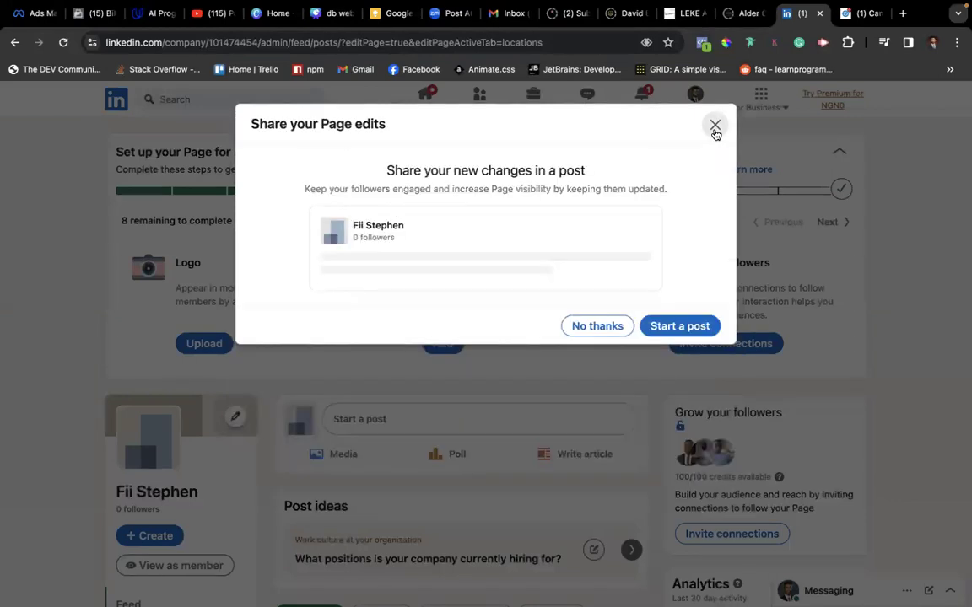
{"action": "left_click", "coordinate": [611, 332]}
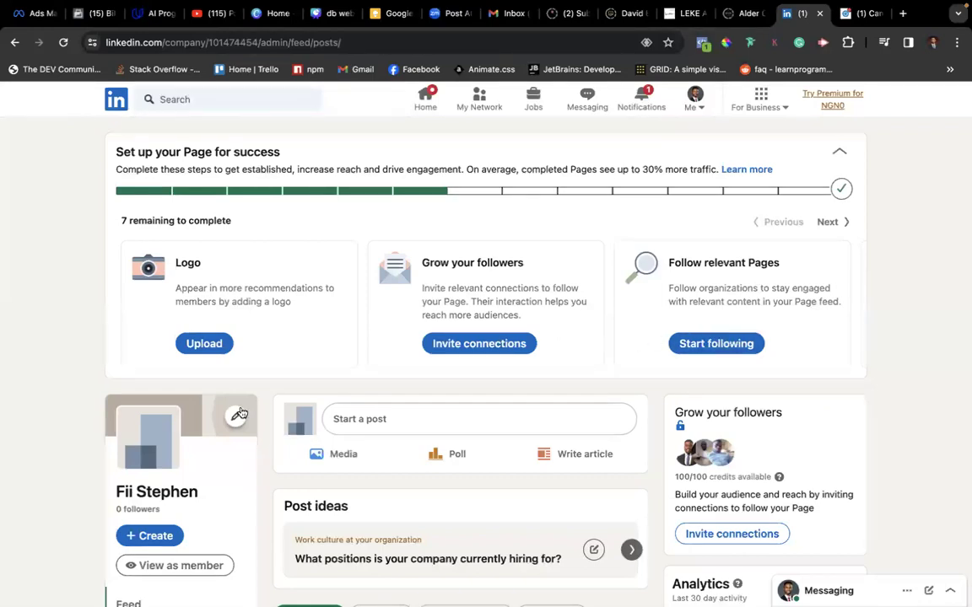
{"action": "scroll", "coordinate": [59, 390], "scroll_direction": "down", "scroll_amount": 5}
{"action": "scroll", "coordinate": [59, 390], "scroll_direction": "up", "scroll_amount": 1}
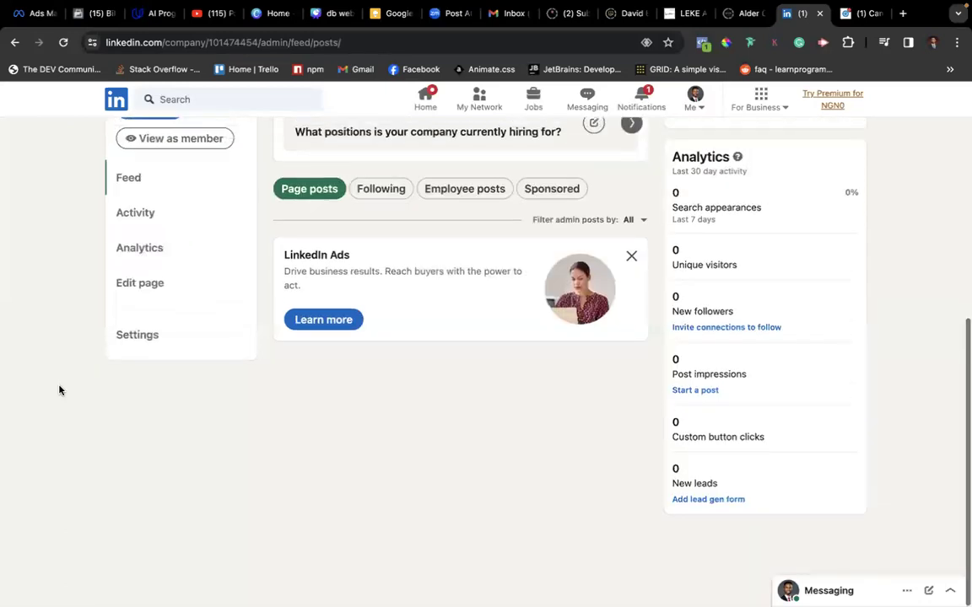
{"action": "scroll", "coordinate": [83, 284], "scroll_direction": "up", "scroll_amount": 5}
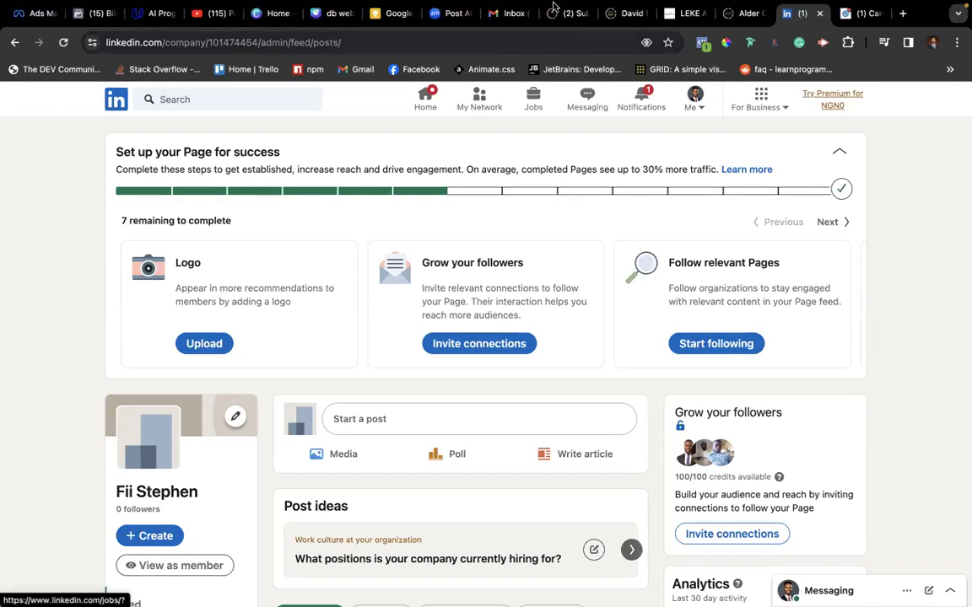
{"action": "mouse_move", "coordinate": [554, 7]}
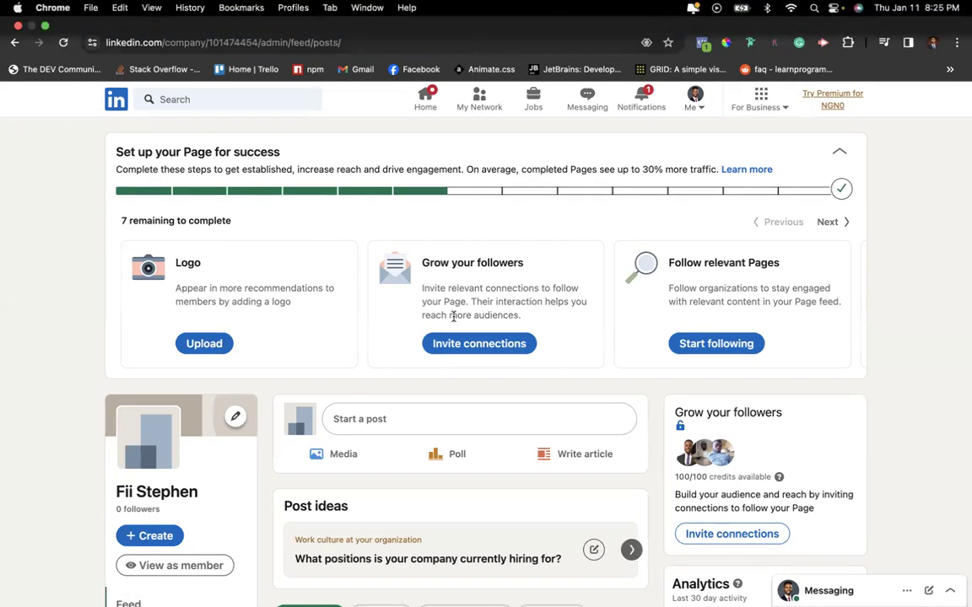
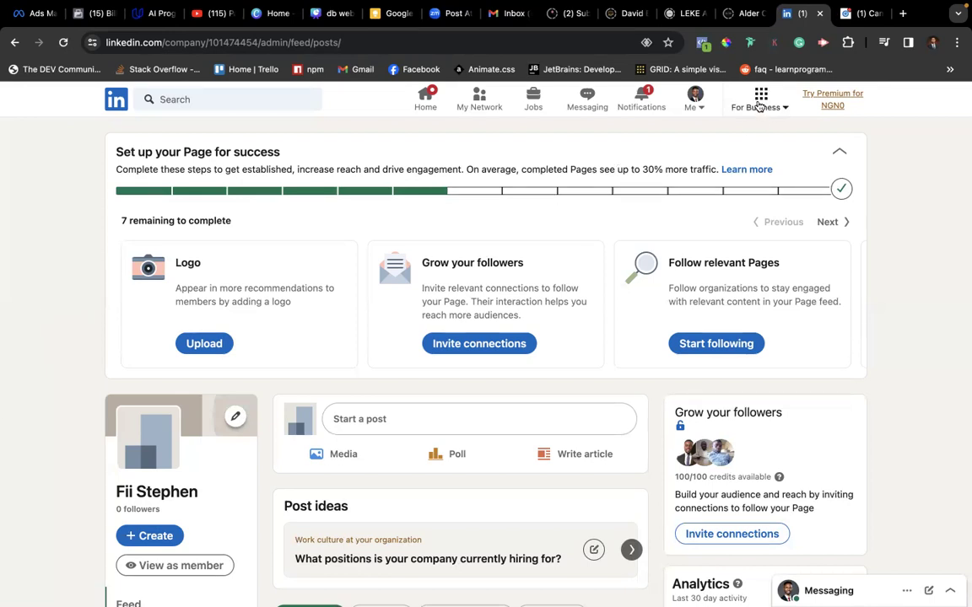
Step: Open the Advertise product from LinkedIn's business products and review the detailed list of ad accounts
{"action": "left_click", "coordinate": [758, 104]}
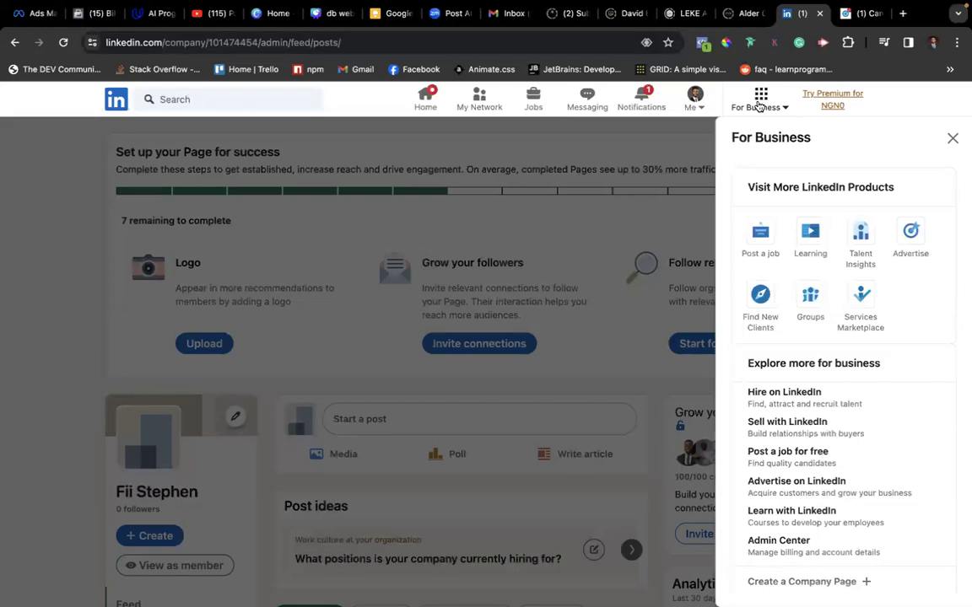
{"action": "left_click", "coordinate": [757, 106]}
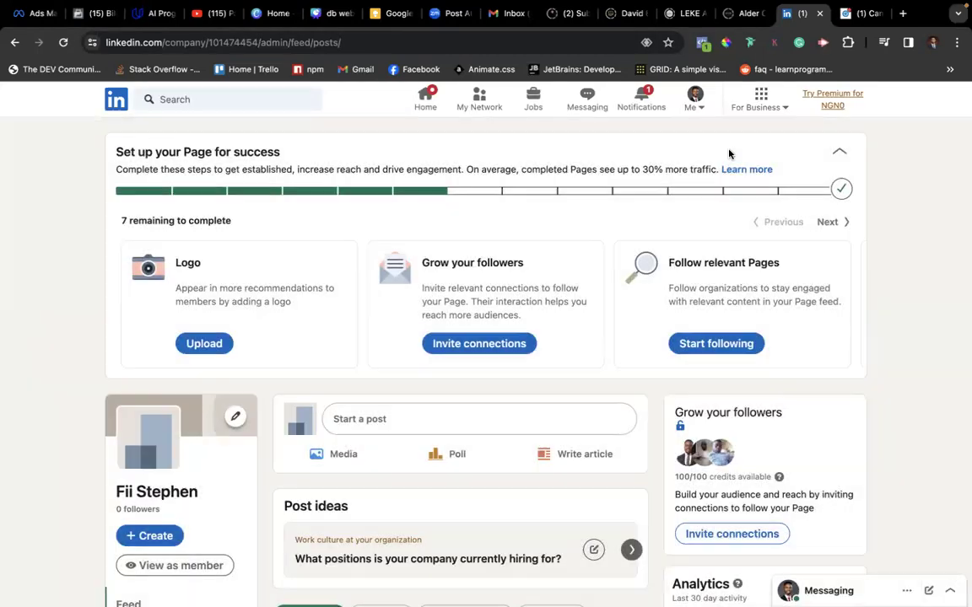
{"action": "left_click", "coordinate": [757, 105]}
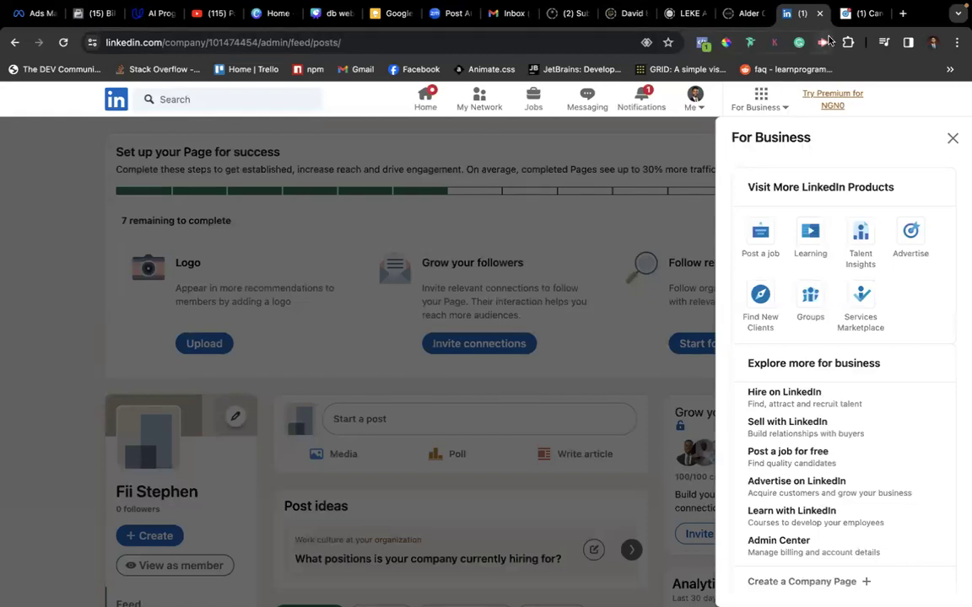
{"action": "left_click", "coordinate": [910, 236]}
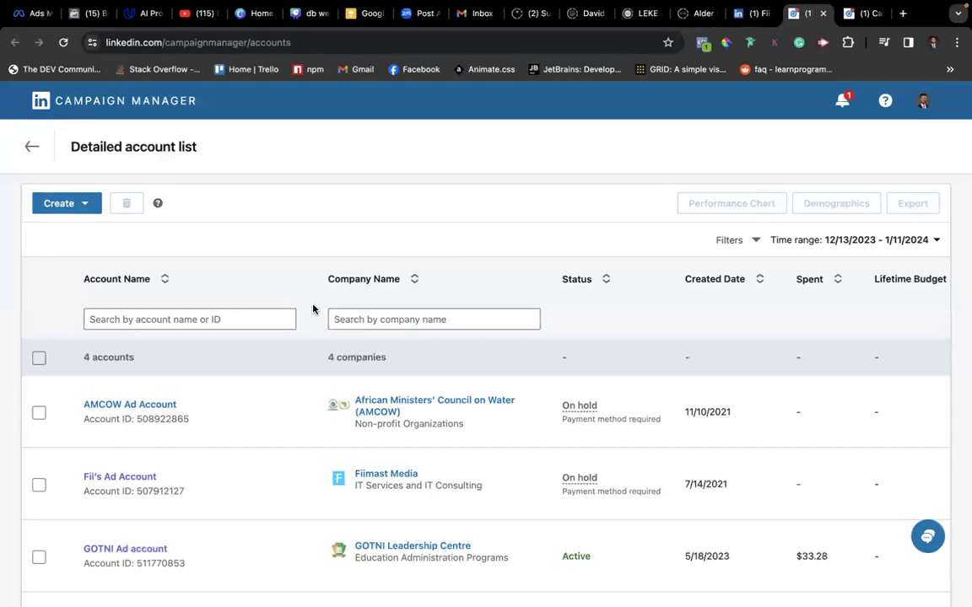
{"action": "scroll", "coordinate": [340, 348], "scroll_direction": "down", "scroll_amount": 1}
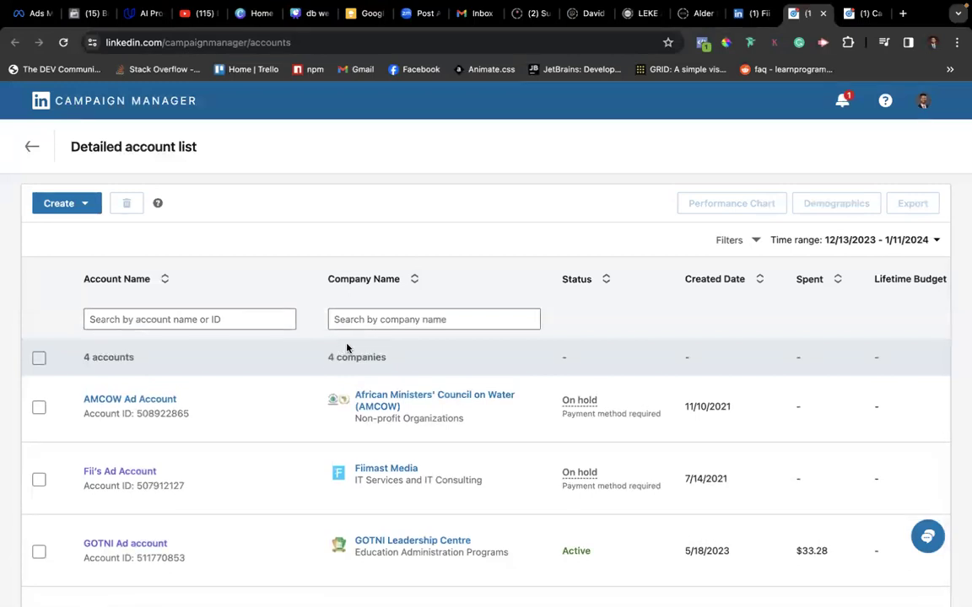
{"action": "scroll", "coordinate": [301, 267], "scroll_direction": "down", "scroll_amount": 1}
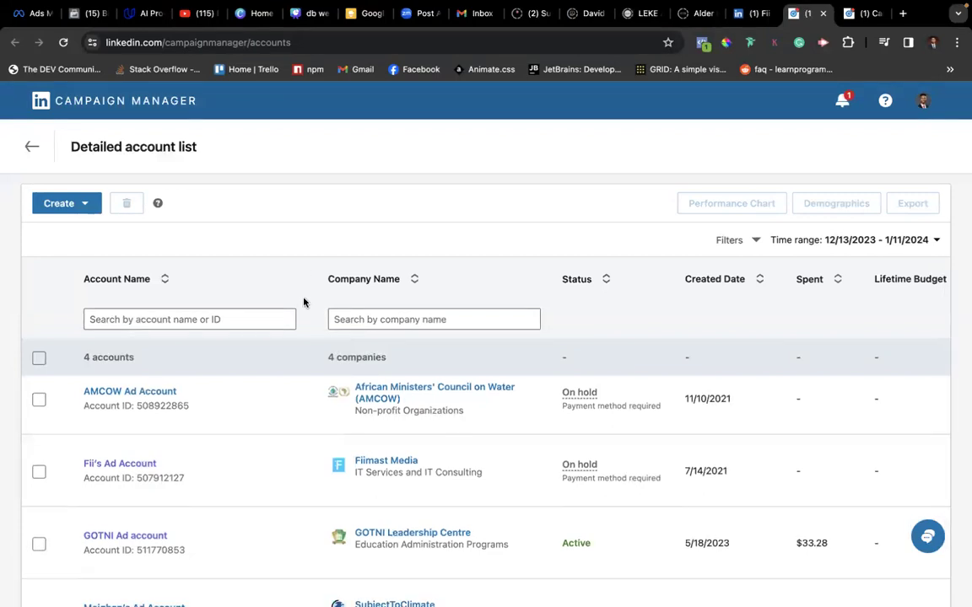
{"action": "scroll", "coordinate": [305, 302], "scroll_direction": "down", "scroll_amount": 2}
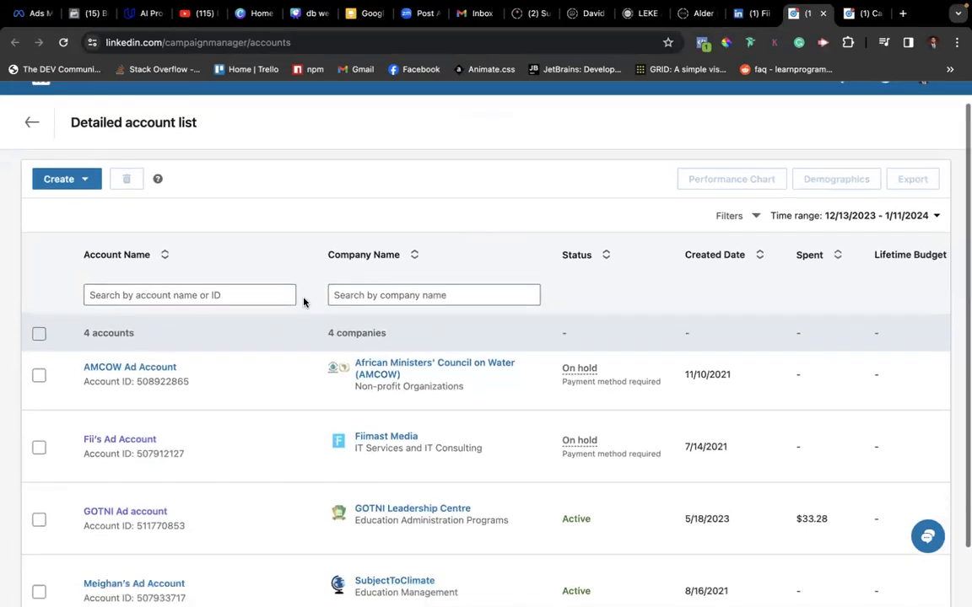
{"action": "scroll", "coordinate": [304, 302], "scroll_direction": "up", "scroll_amount": 1}
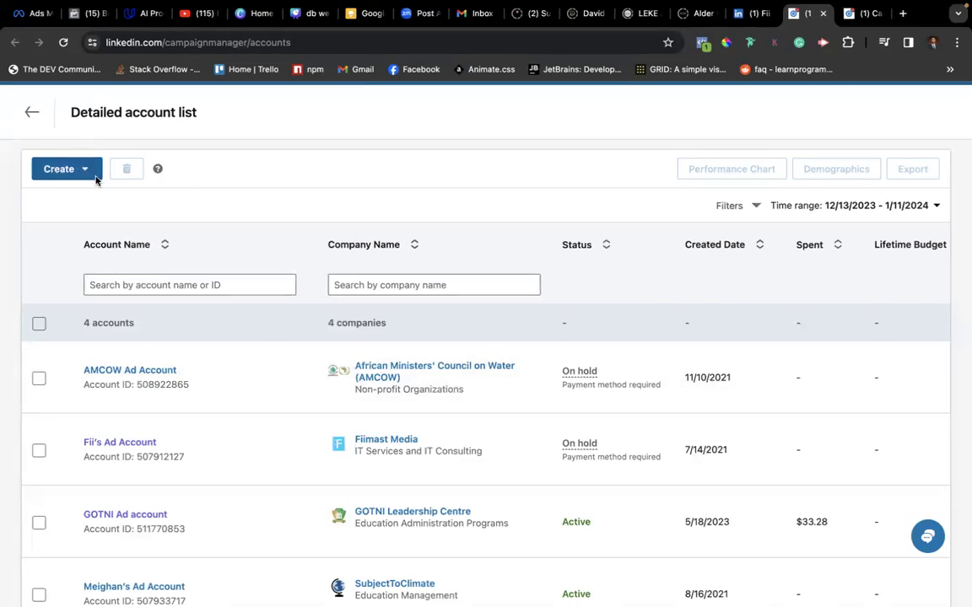
Step: Start creating a new ad account and add the surname after the first name in its suggested account name
{"action": "mouse_move", "coordinate": [279, 337]}
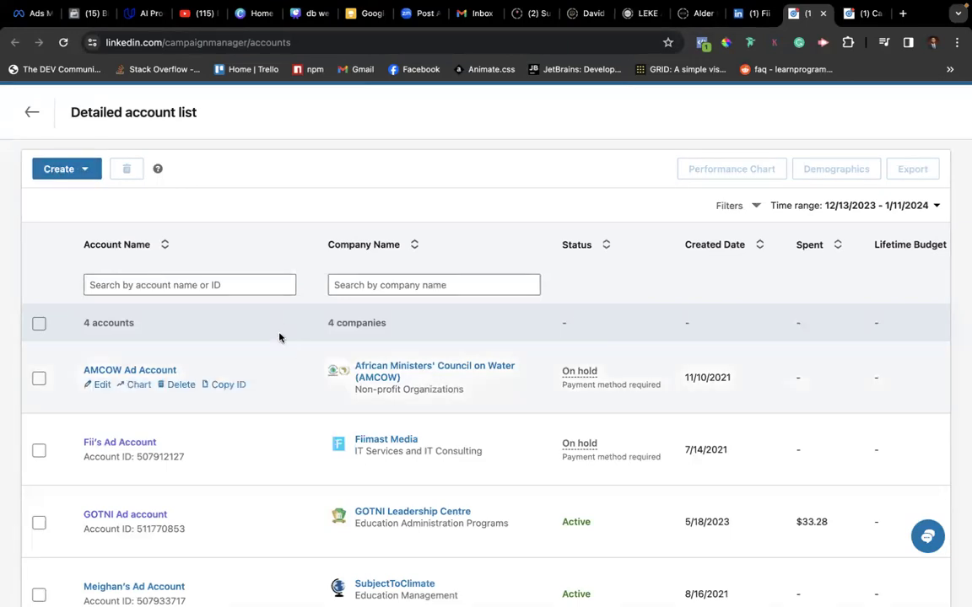
{"action": "left_click", "coordinate": [76, 169]}
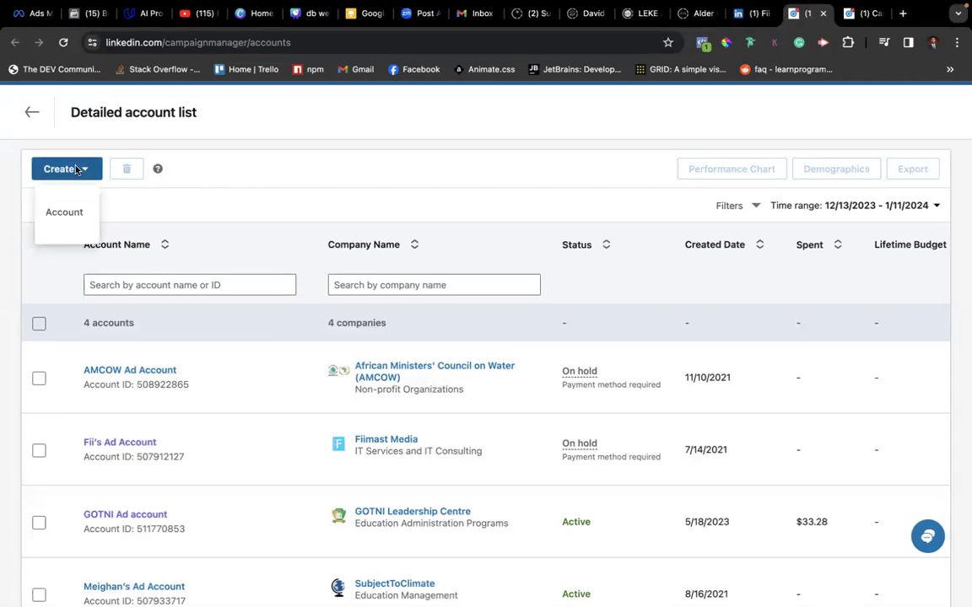
{"action": "left_click", "coordinate": [75, 211]}
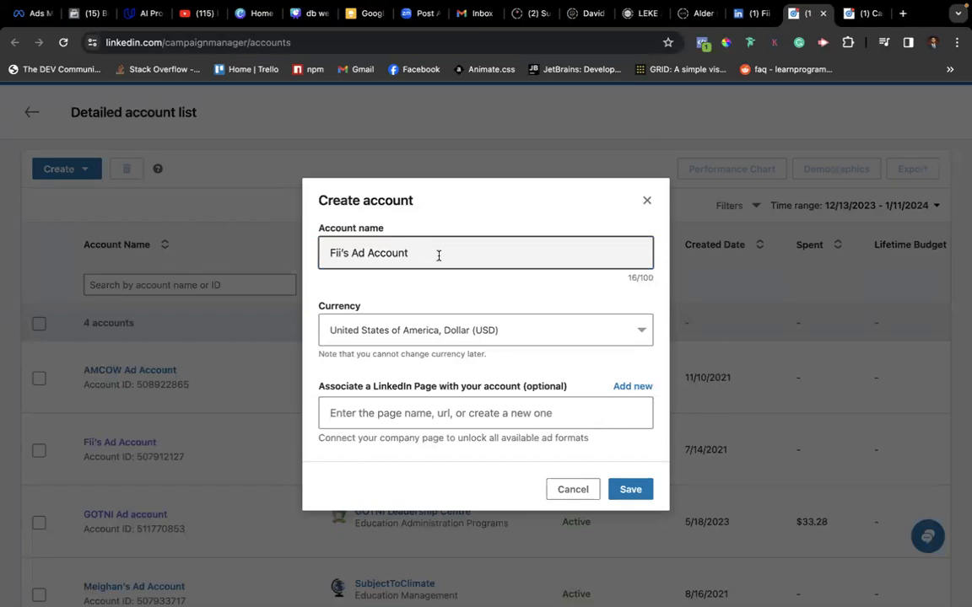
{"action": "left_click", "coordinate": [341, 253]}
{"action": "key", "text": "Left"}
{"action": "type", "text": "Stephen"}
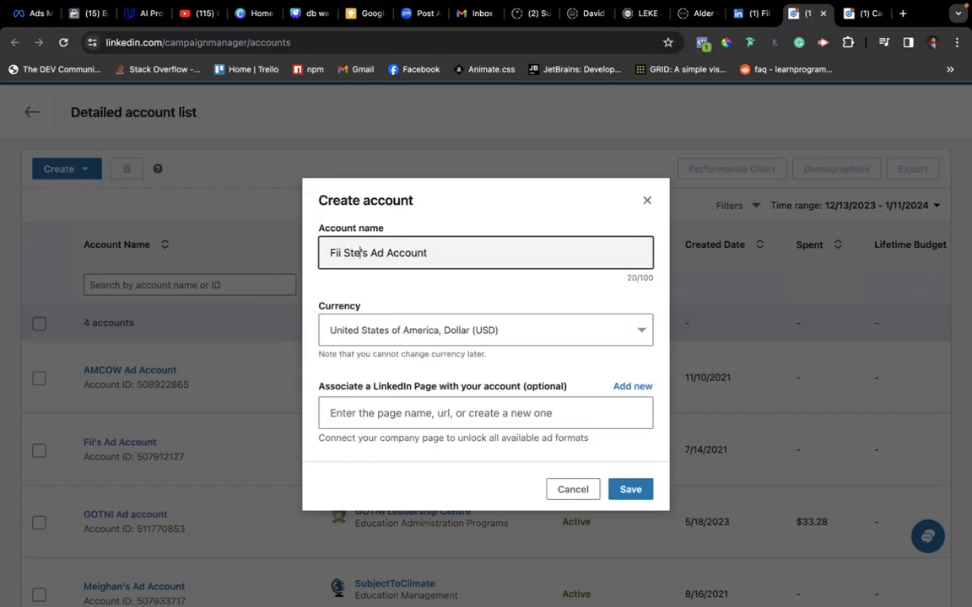
{"action": "left_click", "coordinate": [481, 256]}
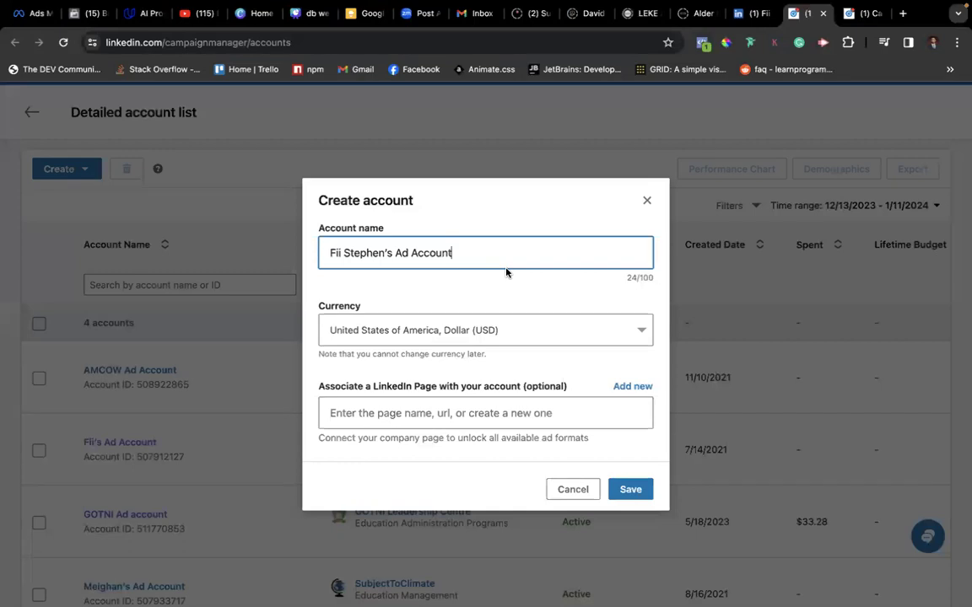
{"action": "left_click", "coordinate": [390, 224]}
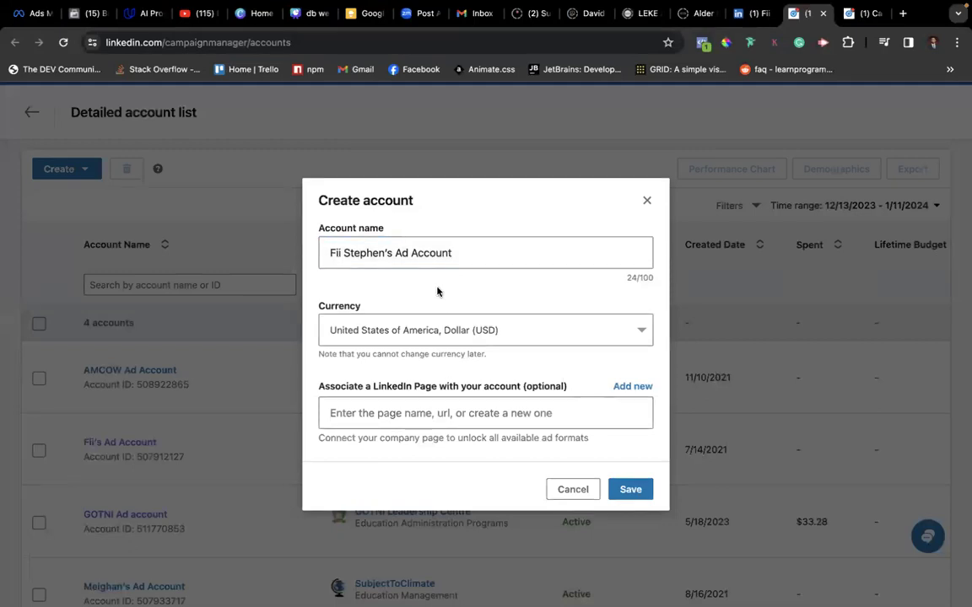
Step: Review the available currencies and choose United States of America, Dollar (USD) for the new ad account
{"action": "left_click", "coordinate": [468, 334]}
{"action": "scroll", "coordinate": [475, 159], "scroll_direction": "up", "scroll_amount": 3}
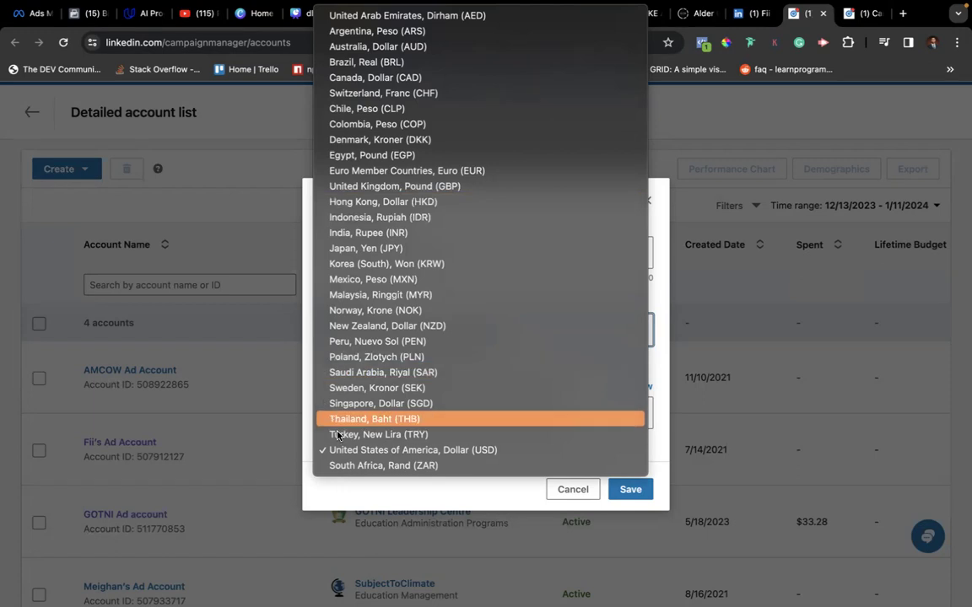
{"action": "left_click", "coordinate": [444, 451]}
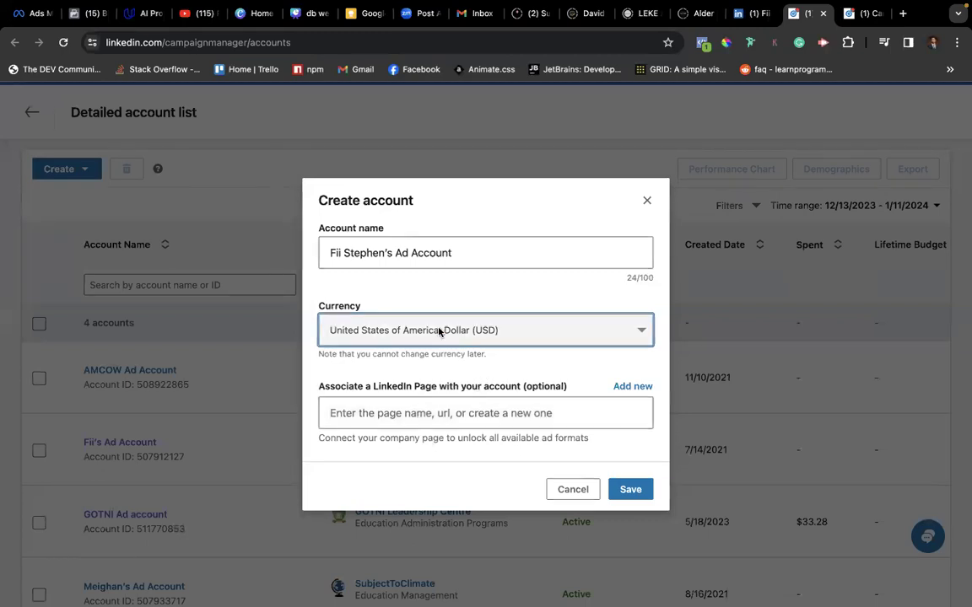
Step: Associate the new real estate company page with the ad account and save the account
{"action": "left_click", "coordinate": [415, 415]}
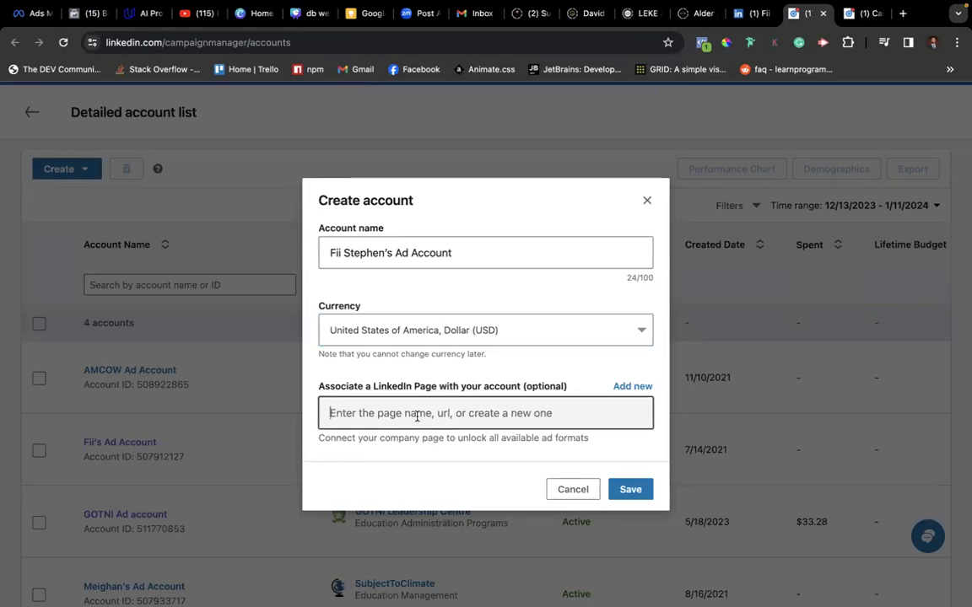
{"action": "type", "text": "fi"}
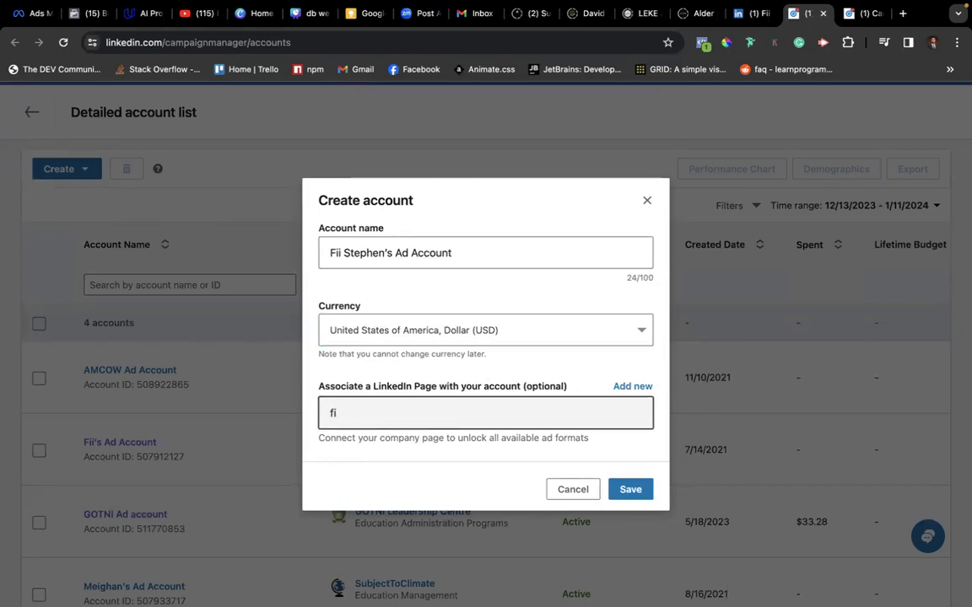
{"action": "type", "text": "i"}
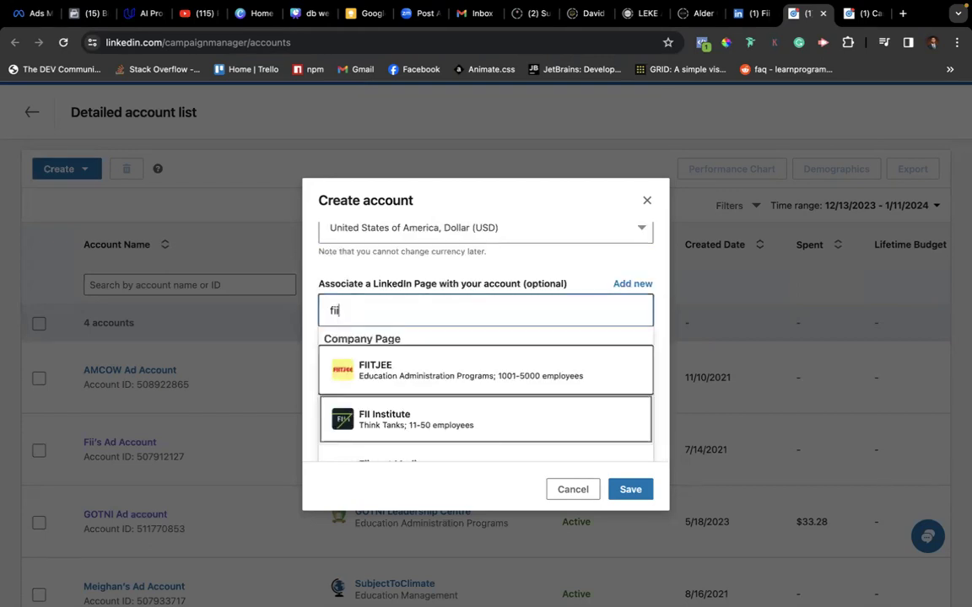
{"action": "type", "text": " step"}
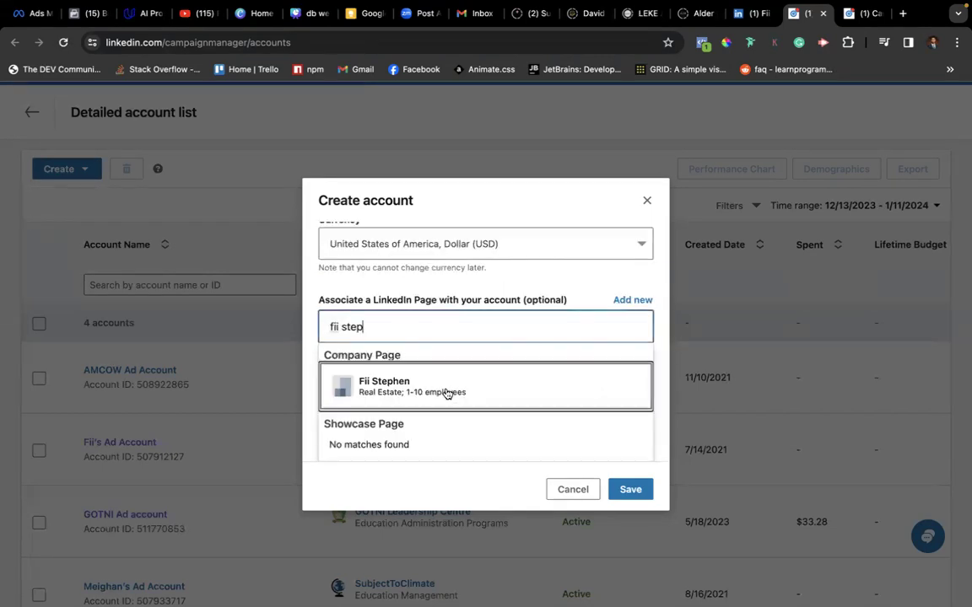
{"action": "left_click", "coordinate": [391, 387]}
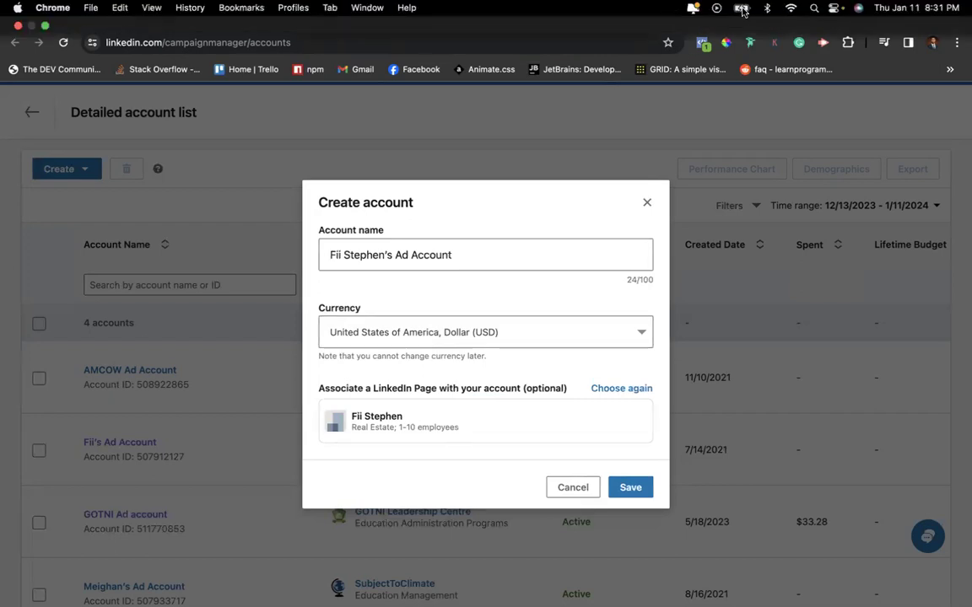
{"action": "left_click", "coordinate": [742, 10]}
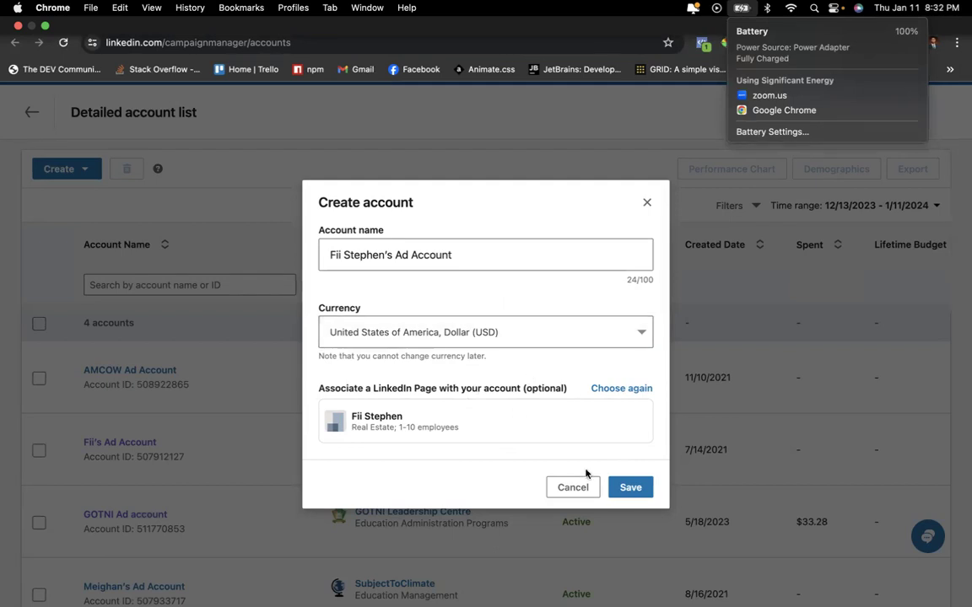
{"action": "left_click", "coordinate": [631, 490]}
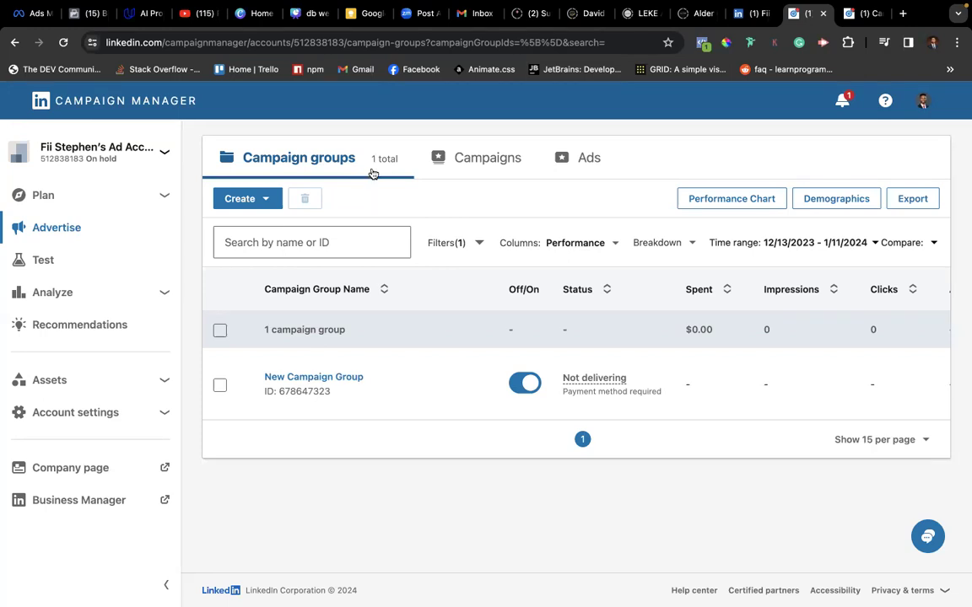
Step: Look through the new account's campaigns, its creation options and its ads, and return to the campaign groups
{"action": "left_click", "coordinate": [485, 153]}
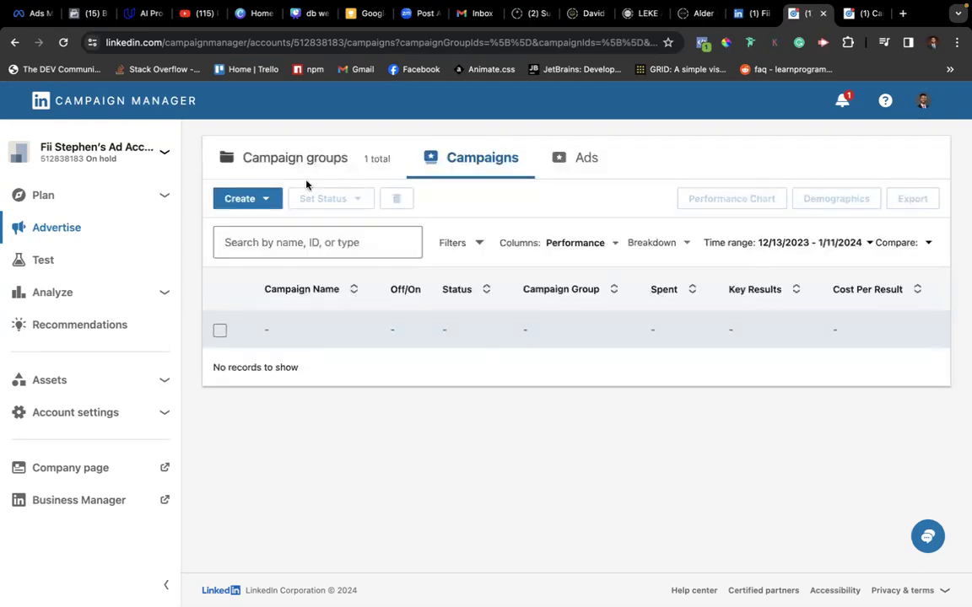
{"action": "left_click", "coordinate": [269, 198]}
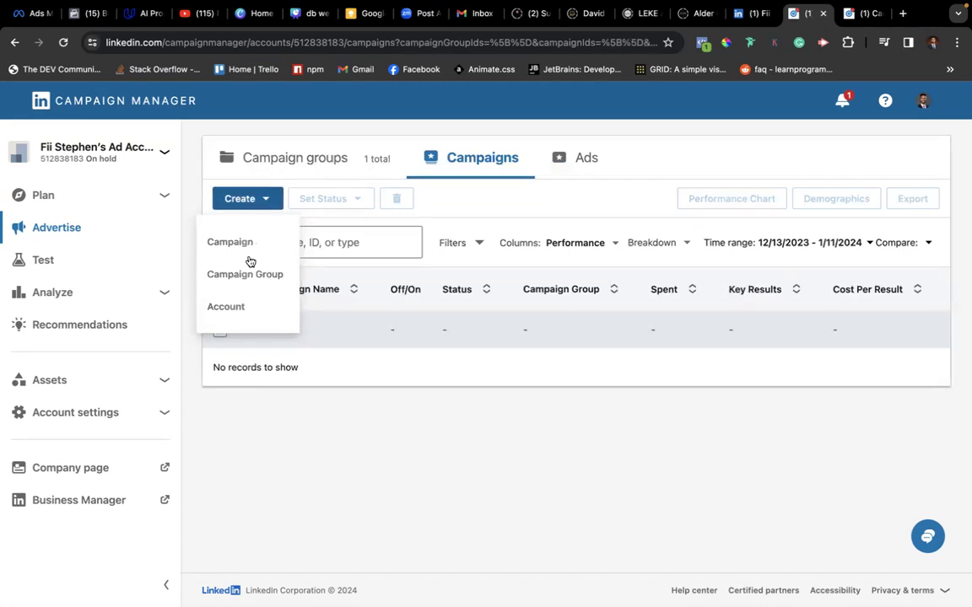
{"action": "left_click", "coordinate": [497, 175]}
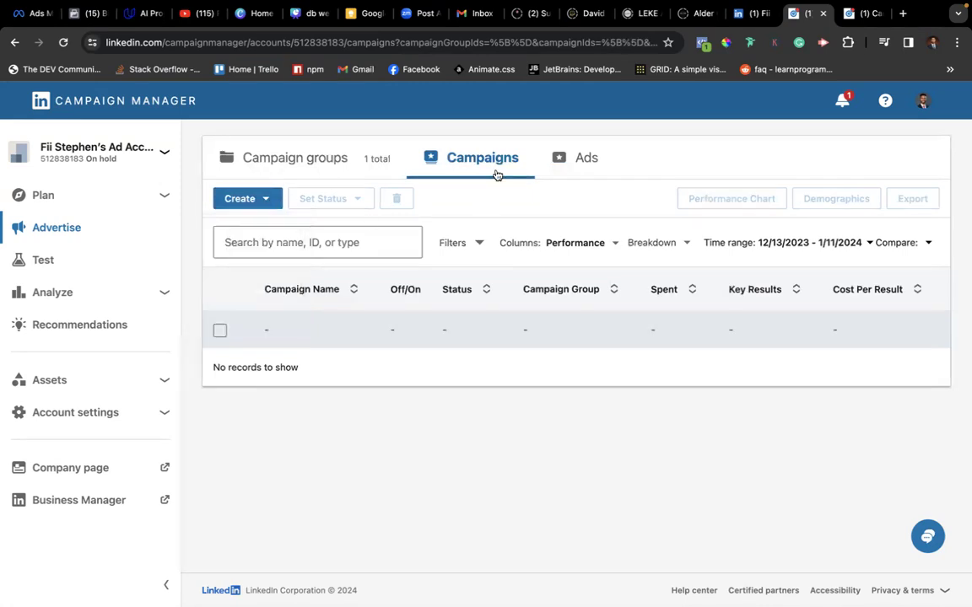
{"action": "left_click", "coordinate": [581, 156]}
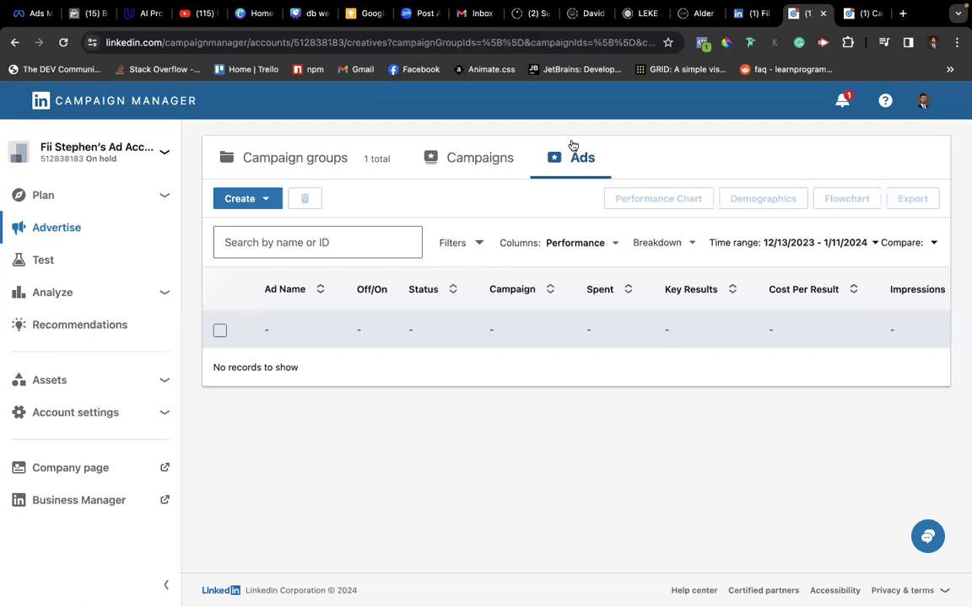
{"action": "left_click", "coordinate": [308, 164]}
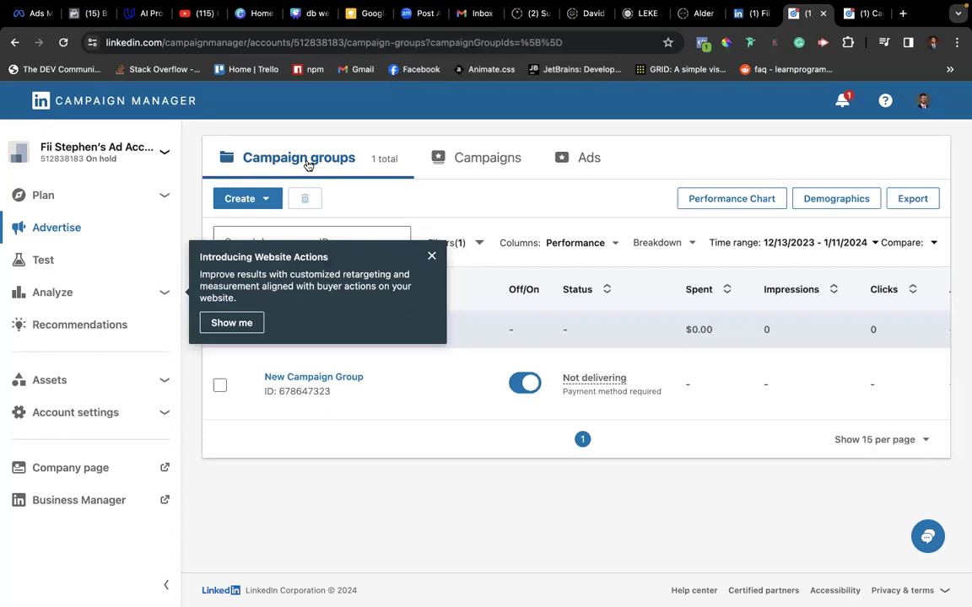
Step: Open the ad account's Billing center, dismiss the Website Actions notice and review the payment method, business information and billing activity sections
{"action": "mouse_move", "coordinate": [98, 147]}
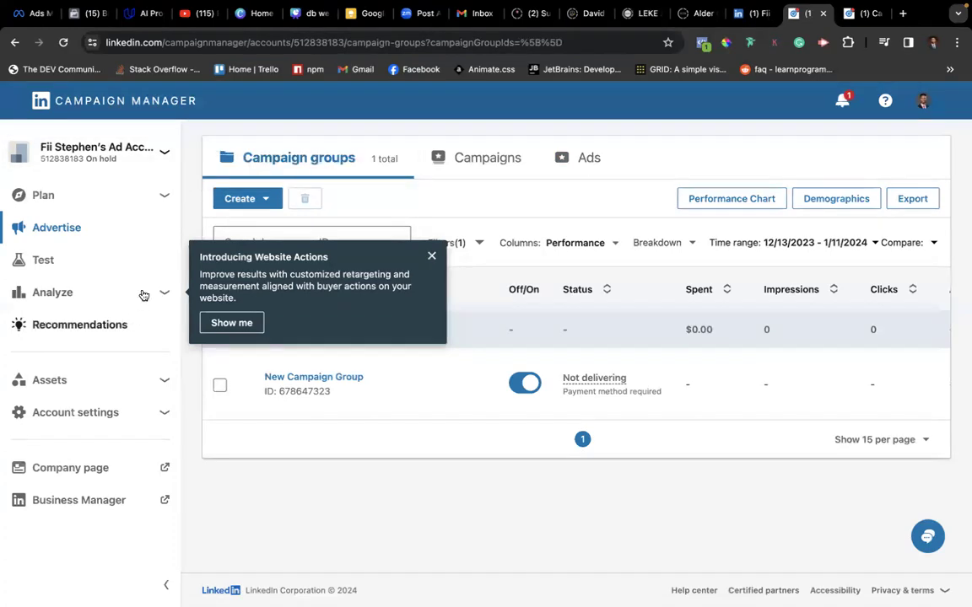
{"action": "left_click", "coordinate": [158, 418]}
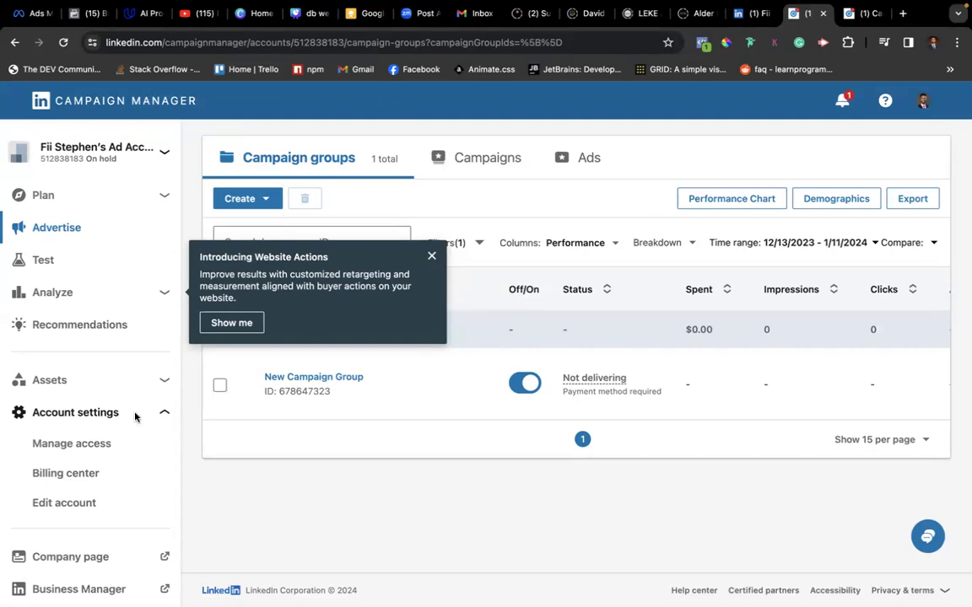
{"action": "left_click", "coordinate": [74, 477]}
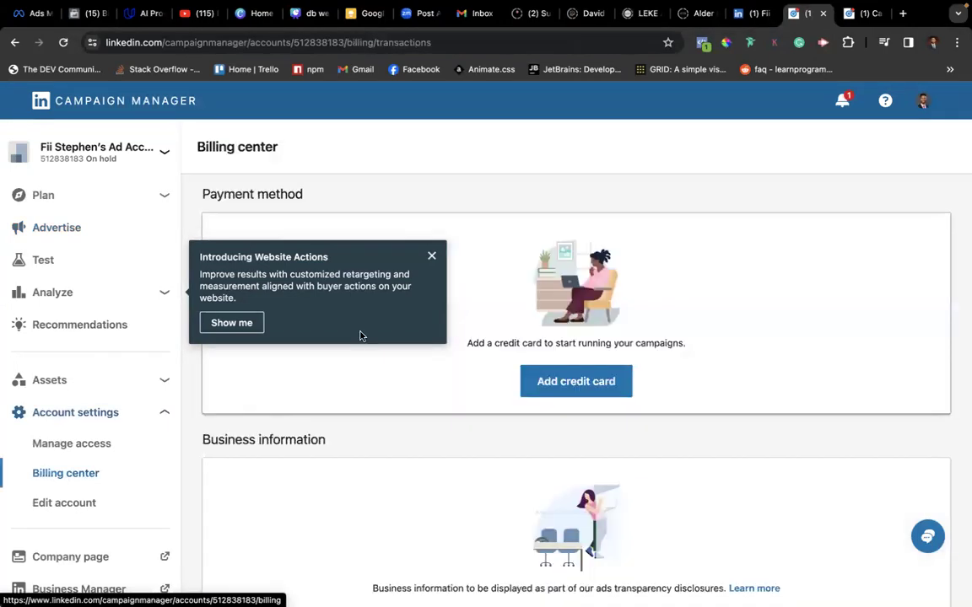
{"action": "left_click", "coordinate": [431, 255]}
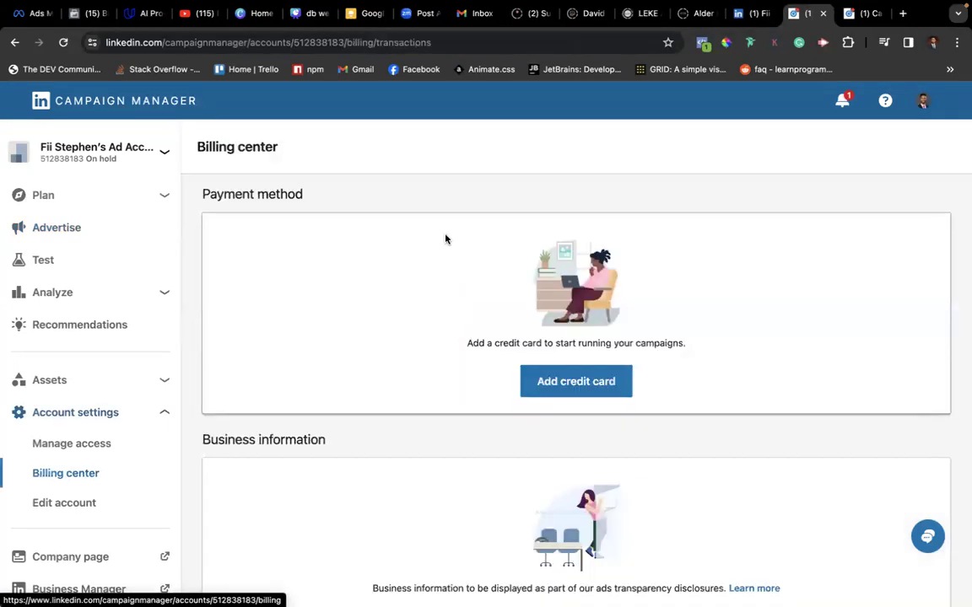
{"action": "scroll", "coordinate": [445, 239], "scroll_direction": "down", "scroll_amount": 5}
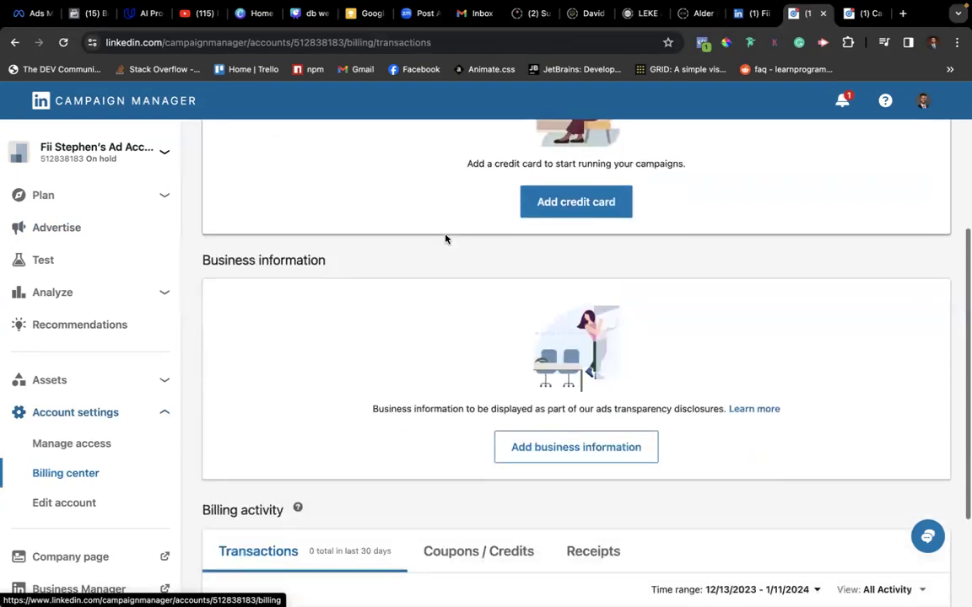
{"action": "scroll", "coordinate": [445, 239], "scroll_direction": "up", "scroll_amount": 5}
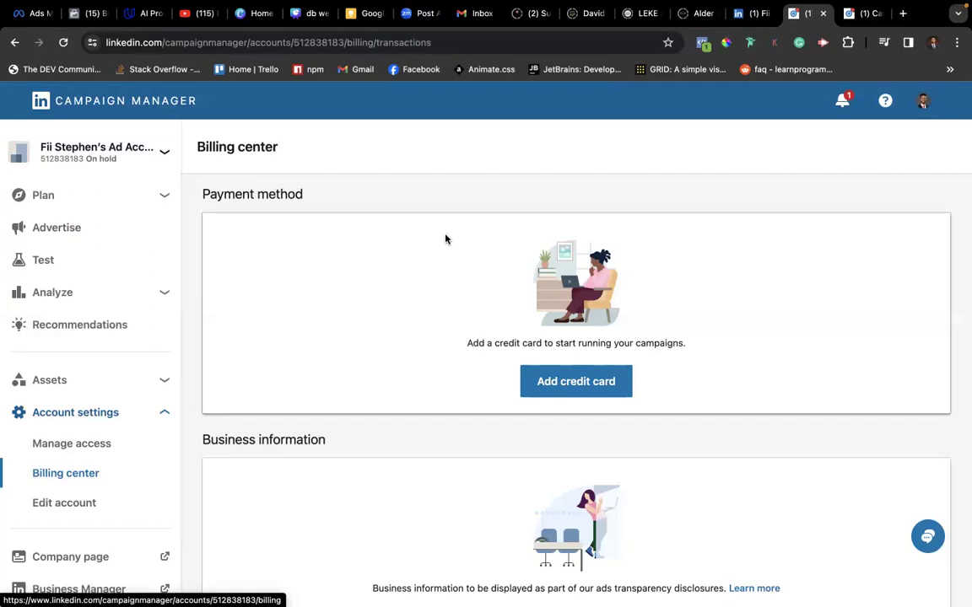
Step: Start adding a credit card, review the required business name and address fields in the Business information form, and close it without saving
{"action": "mouse_move", "coordinate": [746, 7]}
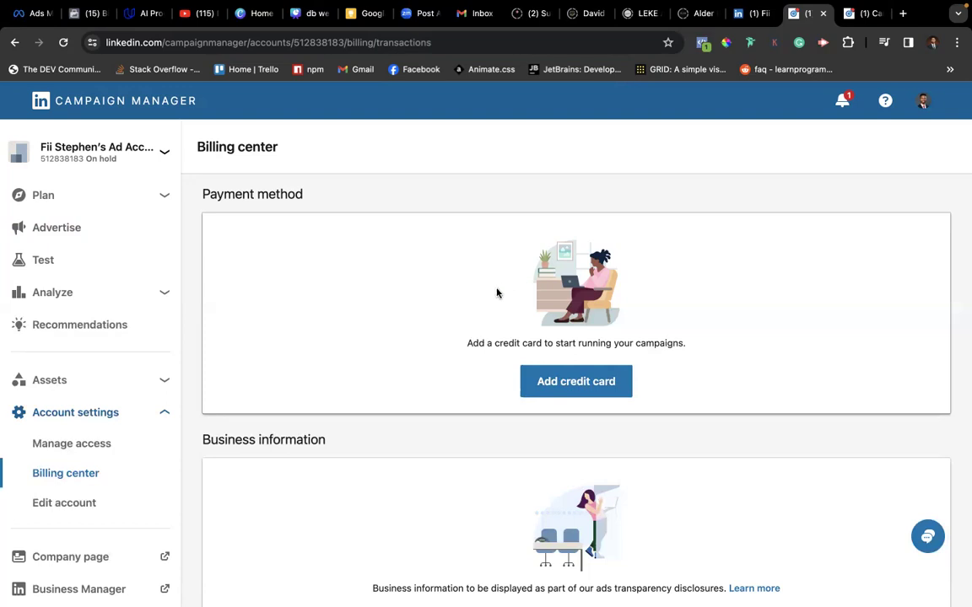
{"action": "left_click", "coordinate": [569, 384]}
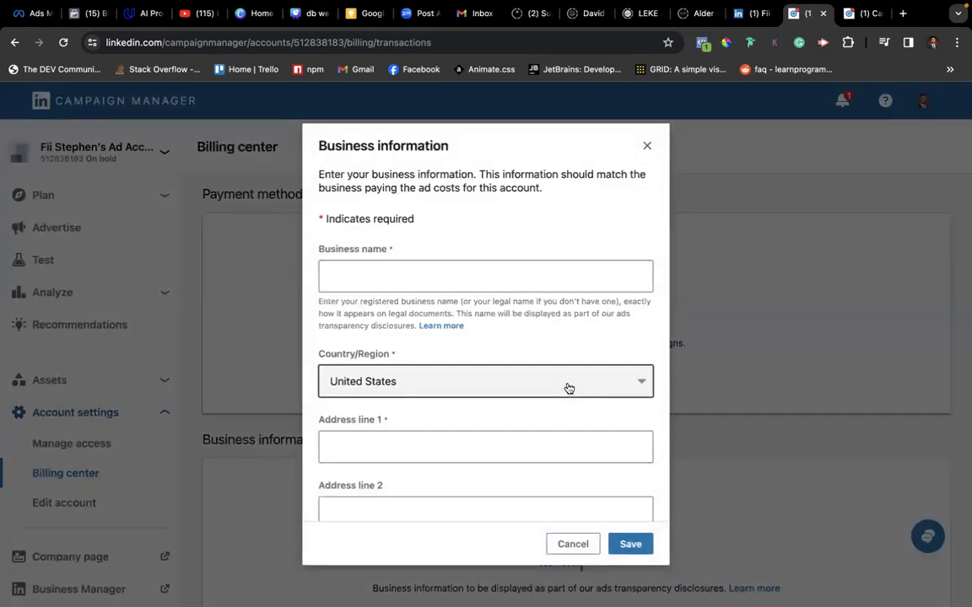
{"action": "scroll", "coordinate": [568, 386], "scroll_direction": "down", "scroll_amount": 1}
{"action": "scroll", "coordinate": [567, 382], "scroll_direction": "down", "scroll_amount": 3}
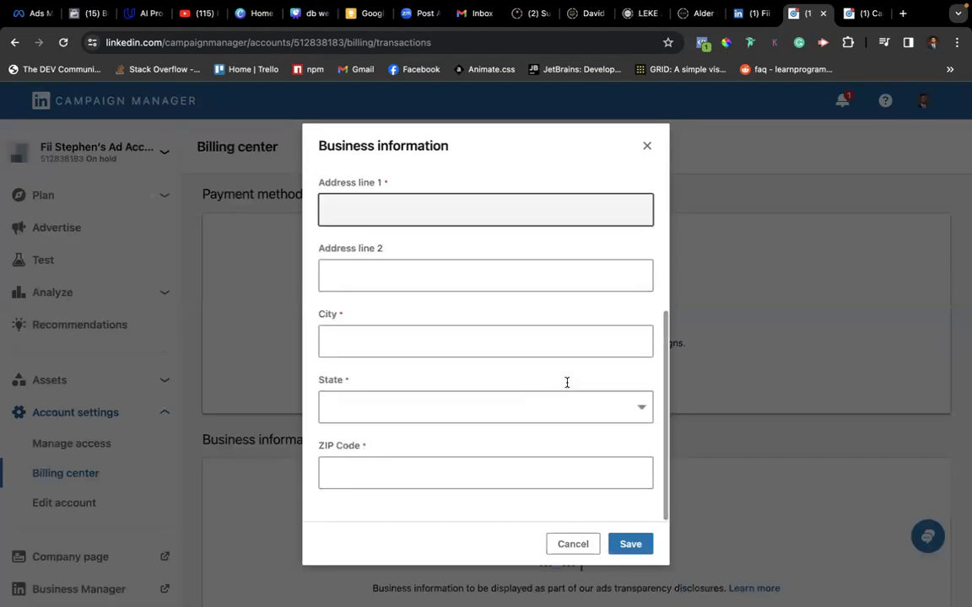
{"action": "scroll", "coordinate": [567, 382], "scroll_direction": "up", "scroll_amount": 4}
{"action": "scroll", "coordinate": [520, 340], "scroll_direction": "down", "scroll_amount": 2}
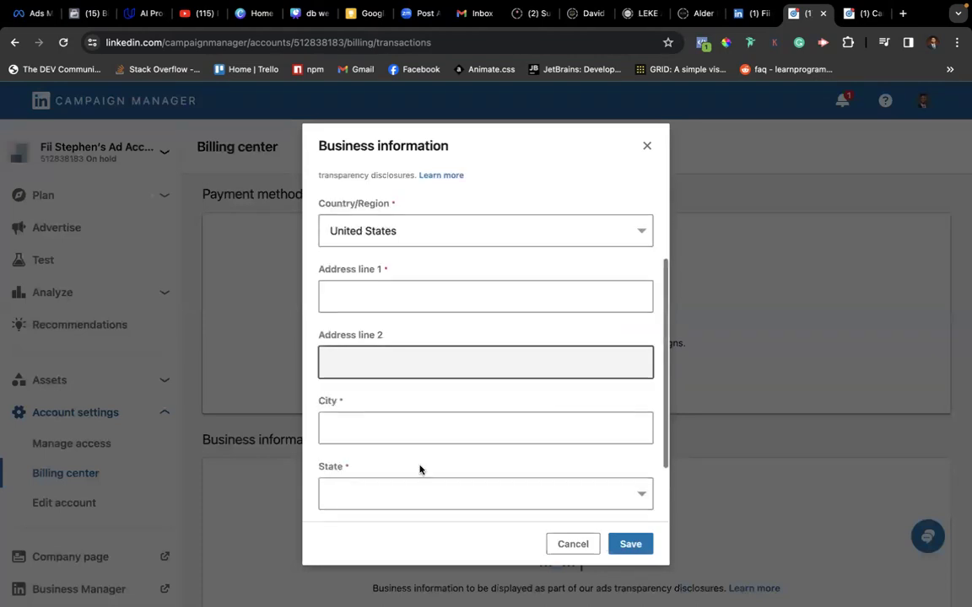
{"action": "scroll", "coordinate": [420, 470], "scroll_direction": "down", "scroll_amount": 2}
{"action": "scroll", "coordinate": [418, 455], "scroll_direction": "up", "scroll_amount": 4}
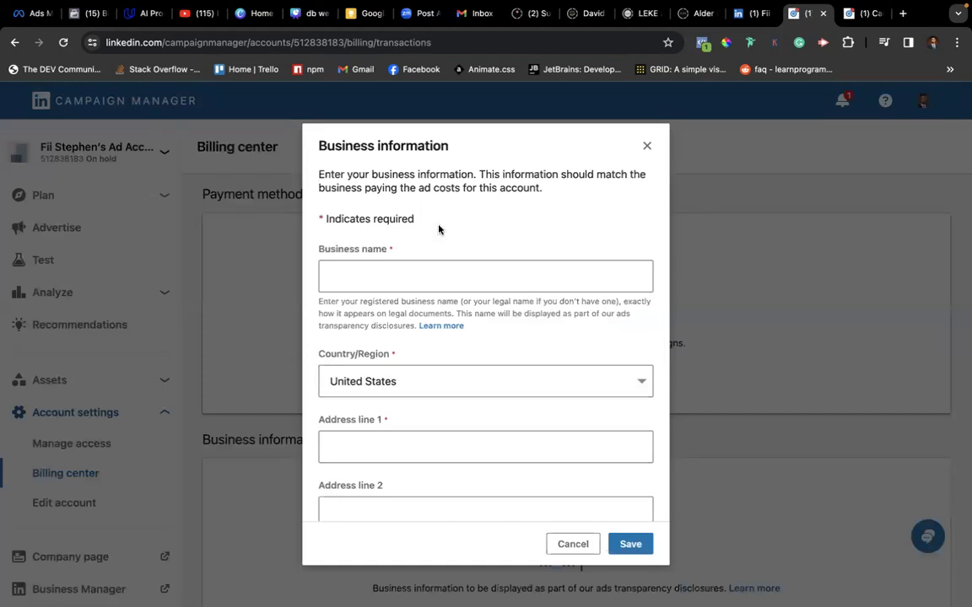
{"action": "left_click", "coordinate": [646, 147]}
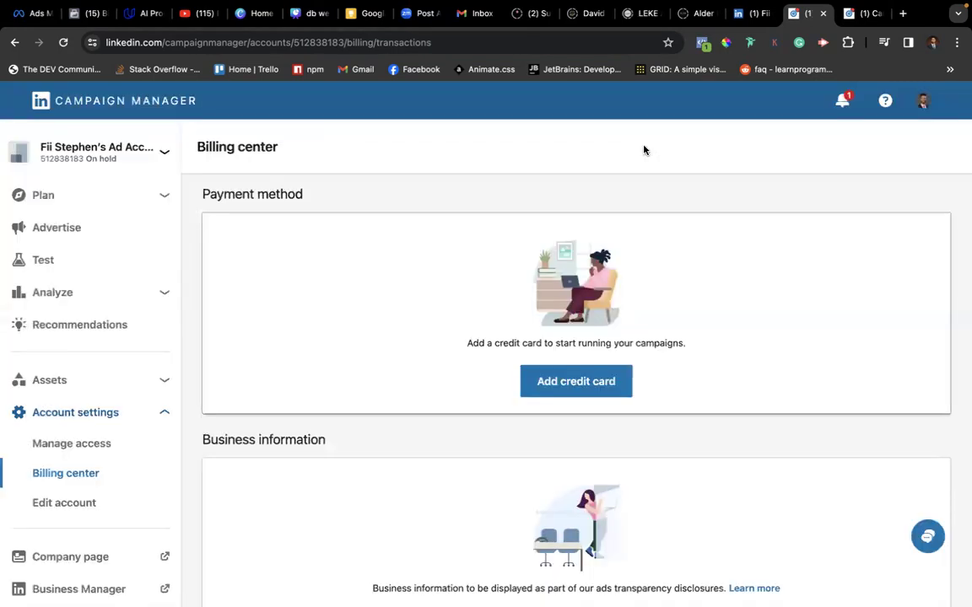